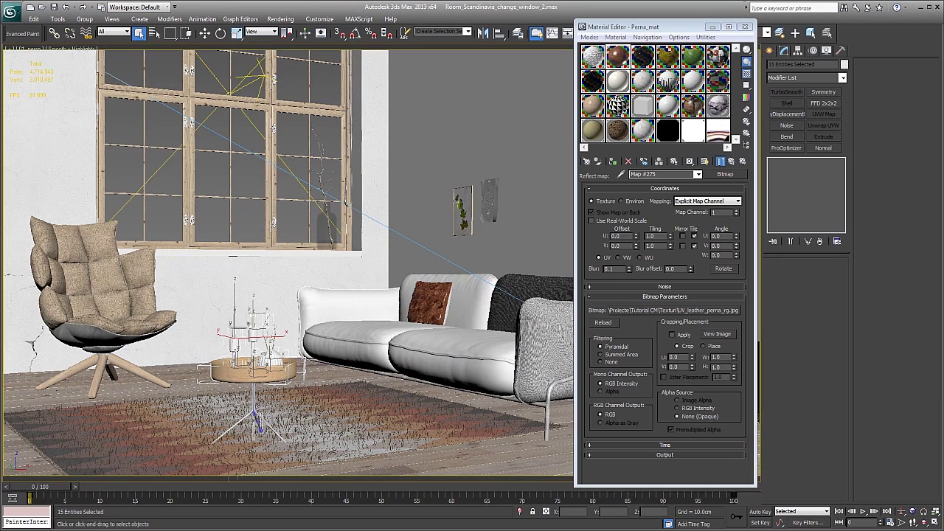
Select Object002 and load Couch_mat to view its couch_refl.jpg reflect and couch_bump.jpg bump maps.
{"action": "left_click", "coordinate": [745, 27]}
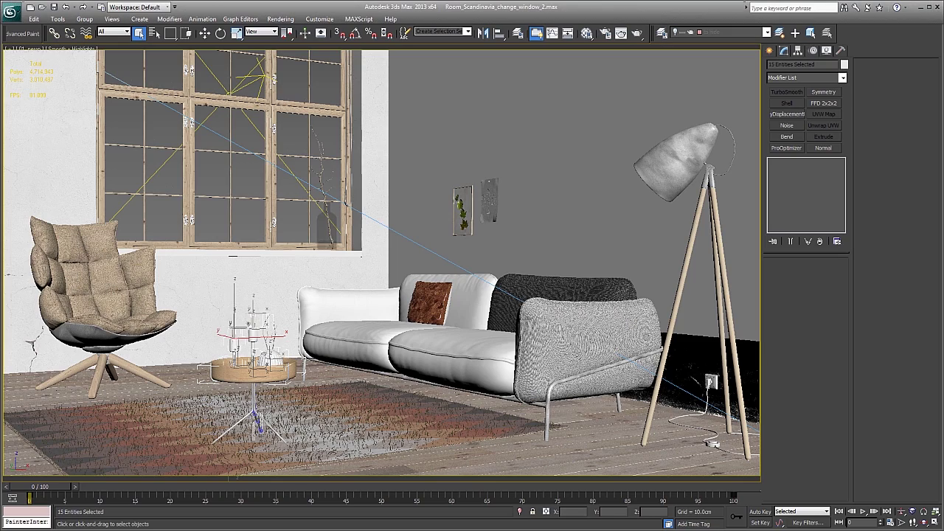
{"action": "left_click", "coordinate": [391, 219]}
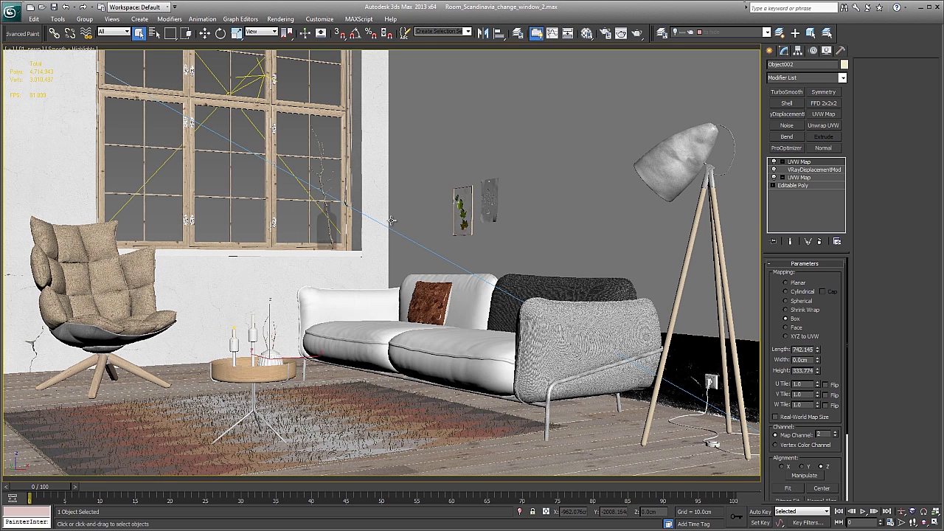
{"action": "left_click", "coordinate": [586, 33]}
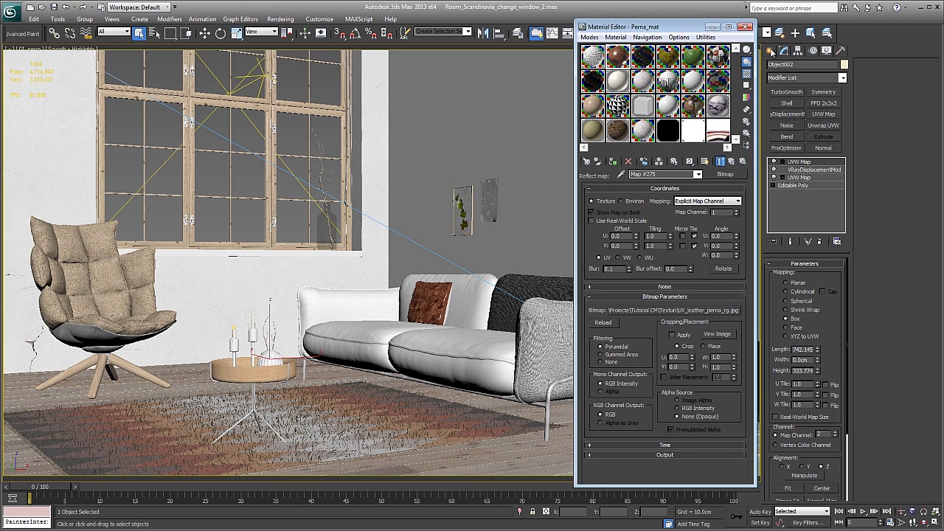
{"action": "left_click", "coordinate": [772, 50]}
{"action": "left_click", "coordinate": [593, 64]}
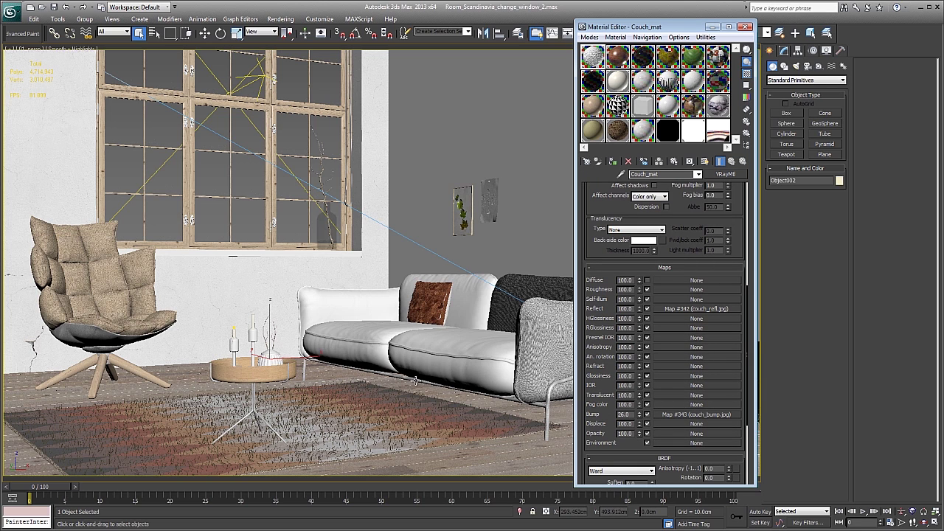
Select the Canapea_part_1 cushion and check Couch_mat's diffuse colour without changing it.
{"action": "left_click", "coordinate": [480, 363]}
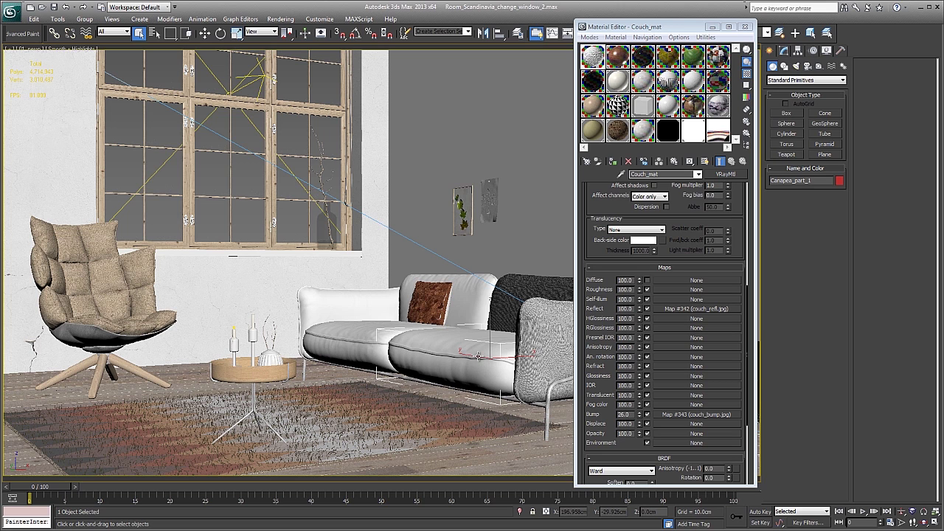
{"action": "left_click_drag", "start_coordinate": [614, 228], "coordinate": [613, 400]}
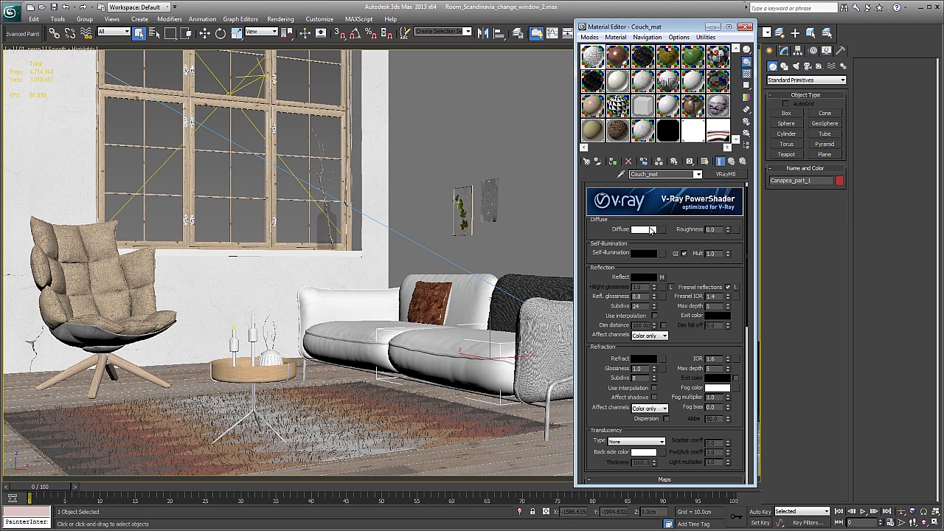
{"action": "left_click", "coordinate": [640, 231]}
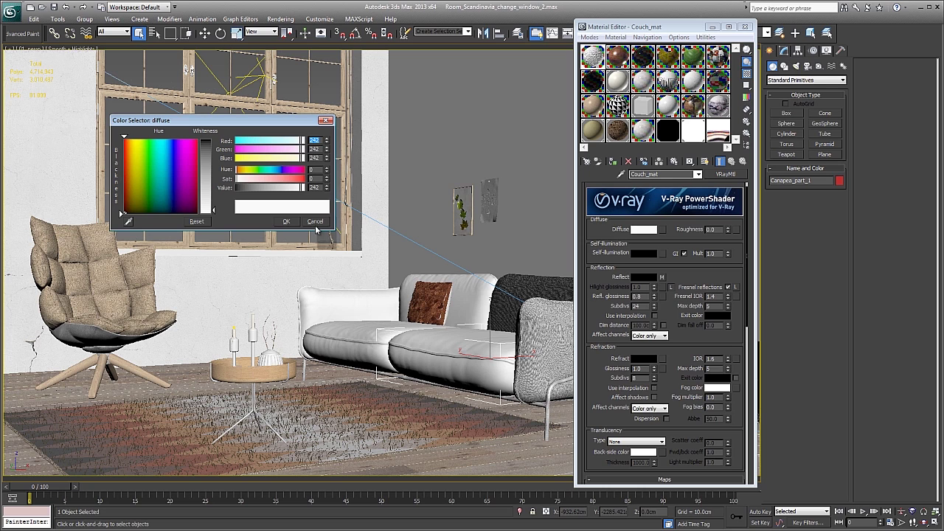
{"action": "left_click", "coordinate": [315, 222]}
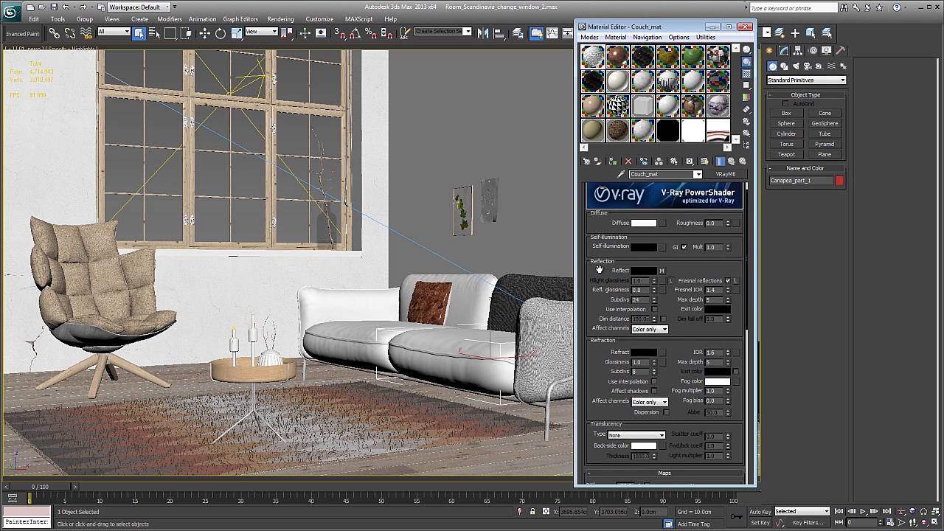
Turn on Fresnel reflections for Couch_mat, with IOR 1.4 and glossiness 0.8.
{"action": "scroll", "coordinate": [601, 281], "scroll_direction": "down", "scroll_amount": 1}
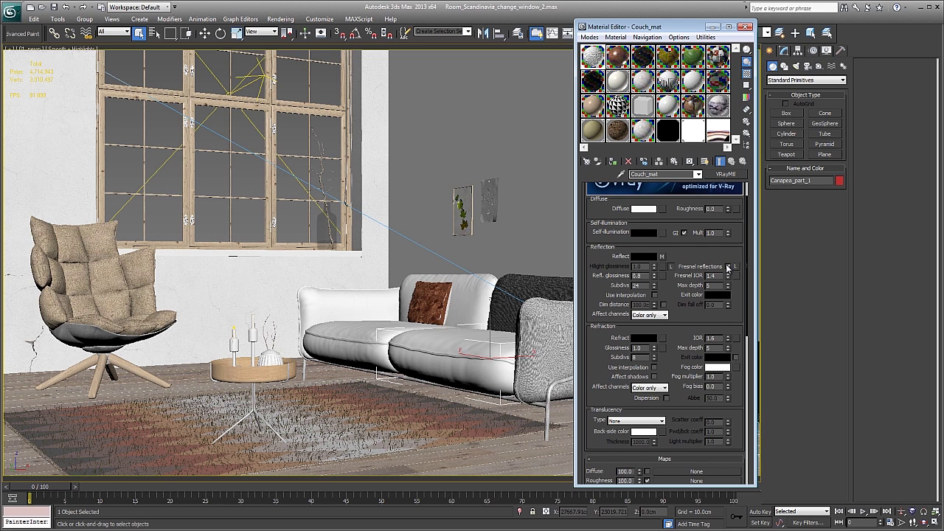
{"action": "left_click", "coordinate": [727, 267]}
{"action": "scroll", "coordinate": [597, 263], "scroll_direction": "down", "scroll_amount": 1}
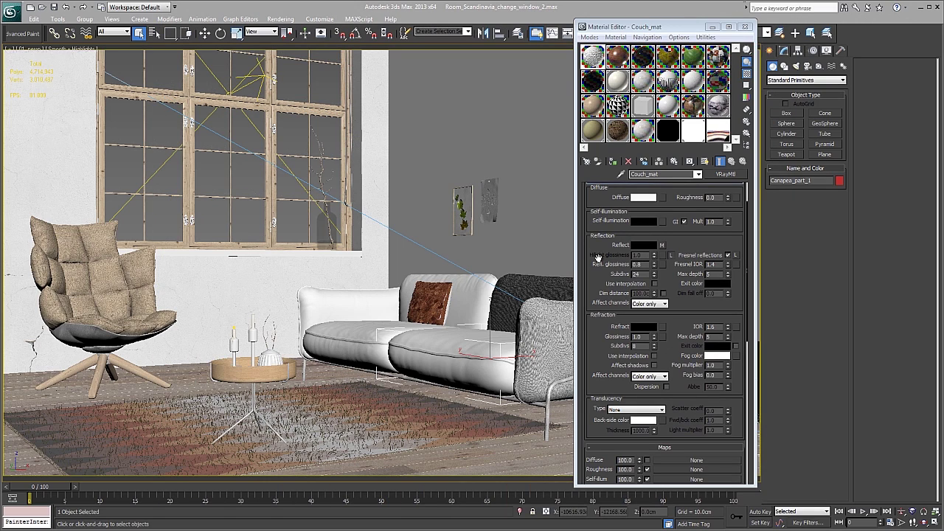
{"action": "left_click_drag", "start_coordinate": [598, 256], "coordinate": [593, 251]}
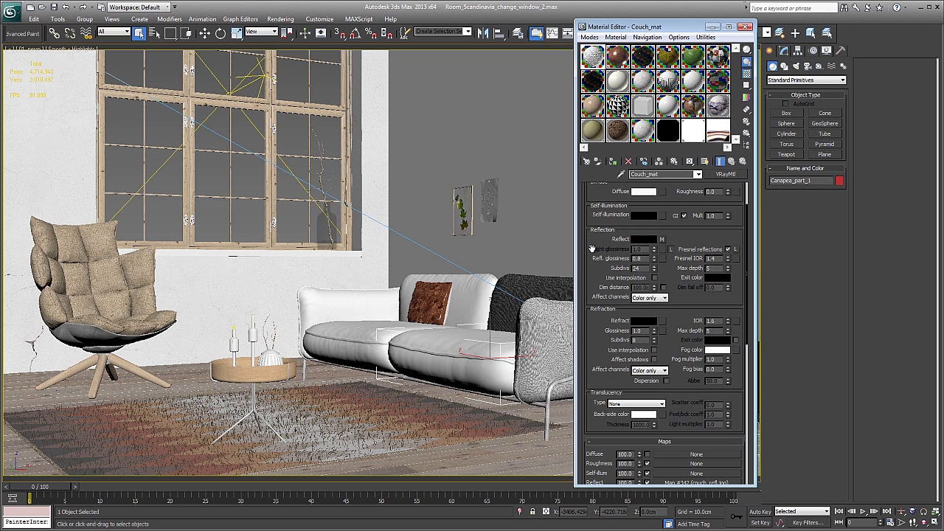
Save the scene and show Canapea_part_1's VRayDisplacementMod with disp_darker.tga and 0.8cm amount.
{"action": "scroll", "coordinate": [699, 396], "scroll_direction": "down", "scroll_amount": 3}
{"action": "scroll", "coordinate": [699, 396], "scroll_direction": "down", "scroll_amount": 2}
{"action": "scroll", "coordinate": [700, 396], "scroll_direction": "down", "scroll_amount": 1}
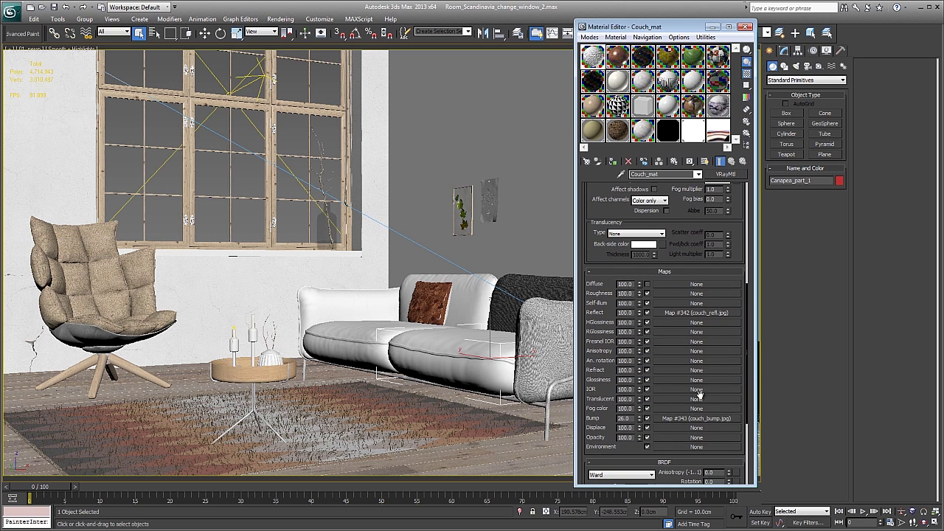
{"action": "key", "text": "ctrl+s"}
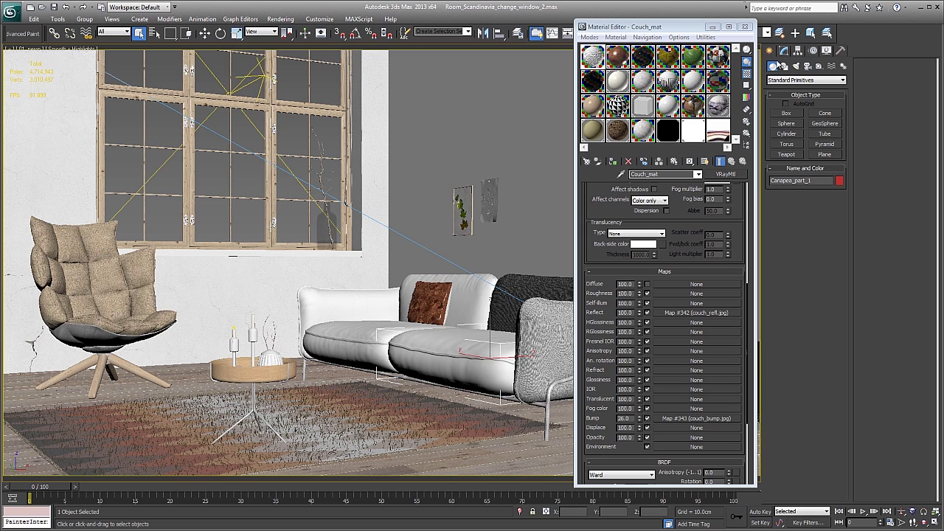
{"action": "left_click", "coordinate": [785, 50]}
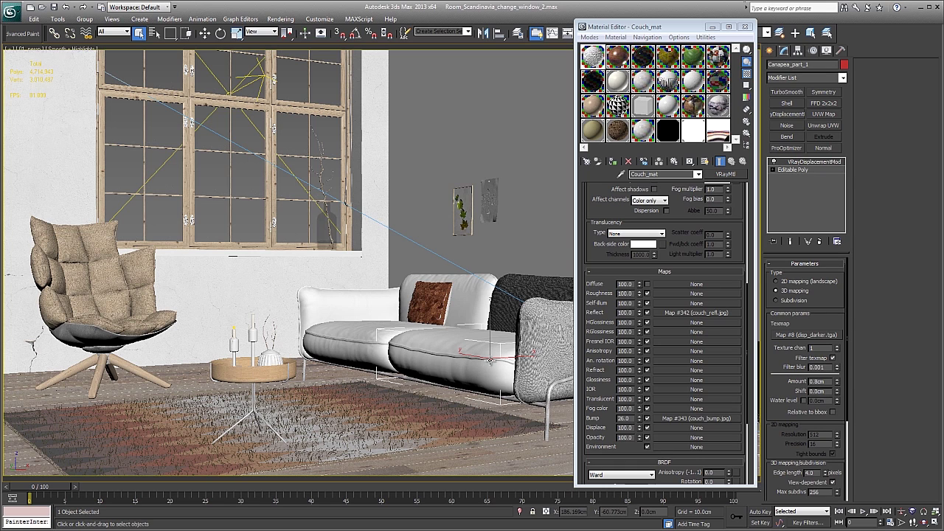
Keep the displacement edge length at 4.0 pixels and enable Keep continuity.
{"action": "scroll", "coordinate": [829, 315], "scroll_direction": "down", "scroll_amount": 2}
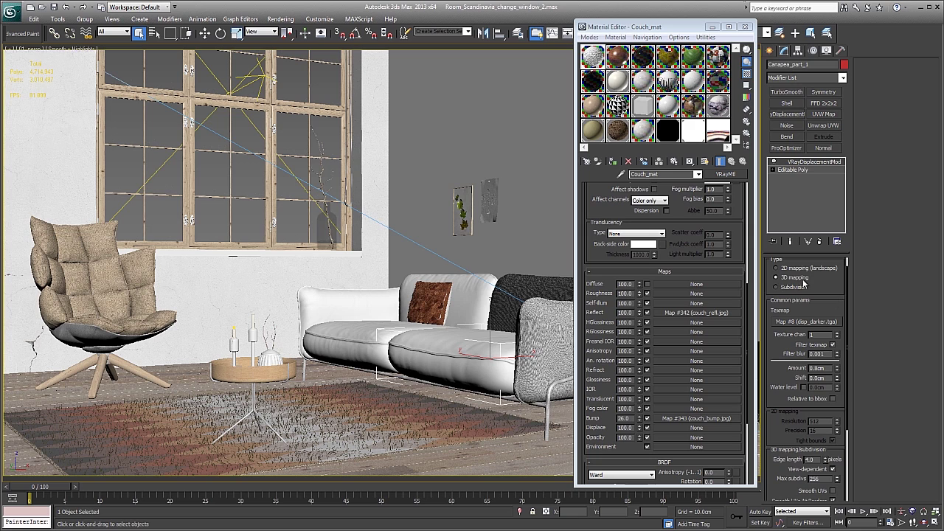
{"action": "scroll", "coordinate": [808, 283], "scroll_direction": "down", "scroll_amount": 2}
{"action": "scroll", "coordinate": [811, 283], "scroll_direction": "down", "scroll_amount": 2}
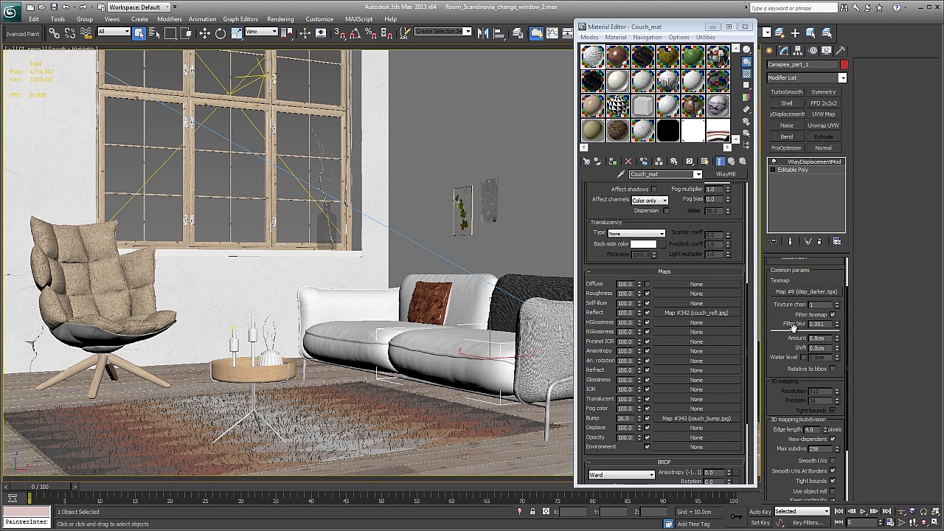
{"action": "scroll", "coordinate": [797, 325], "scroll_direction": "down", "scroll_amount": 3}
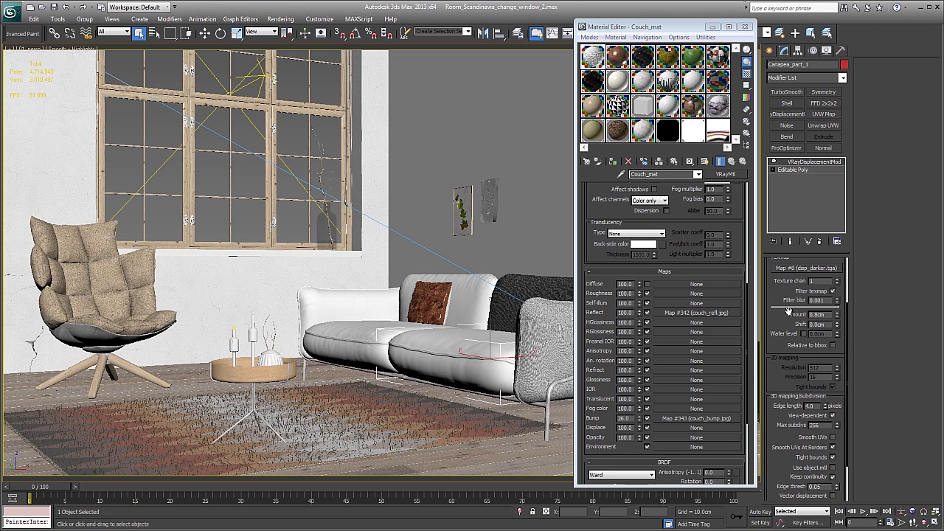
{"action": "scroll", "coordinate": [788, 312], "scroll_direction": "down", "scroll_amount": 2}
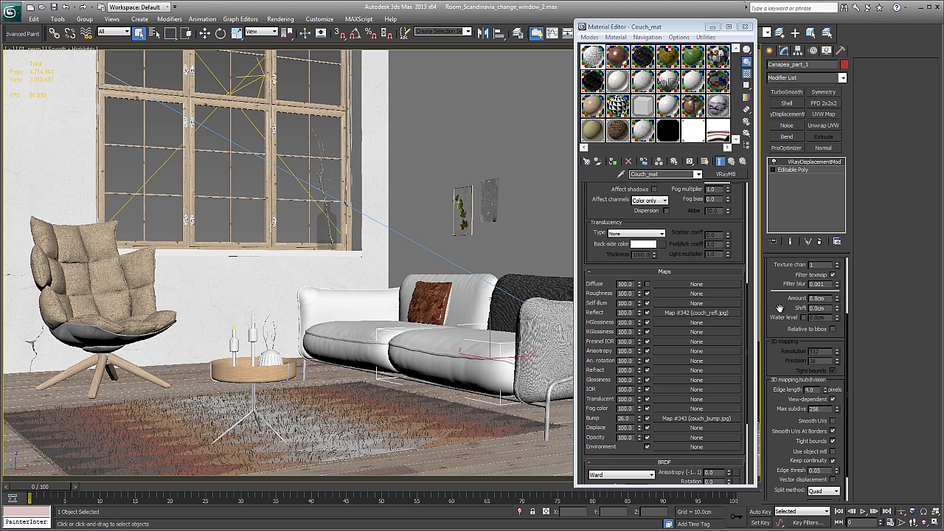
{"action": "left_click_drag", "start_coordinate": [773, 303], "coordinate": [776, 261]}
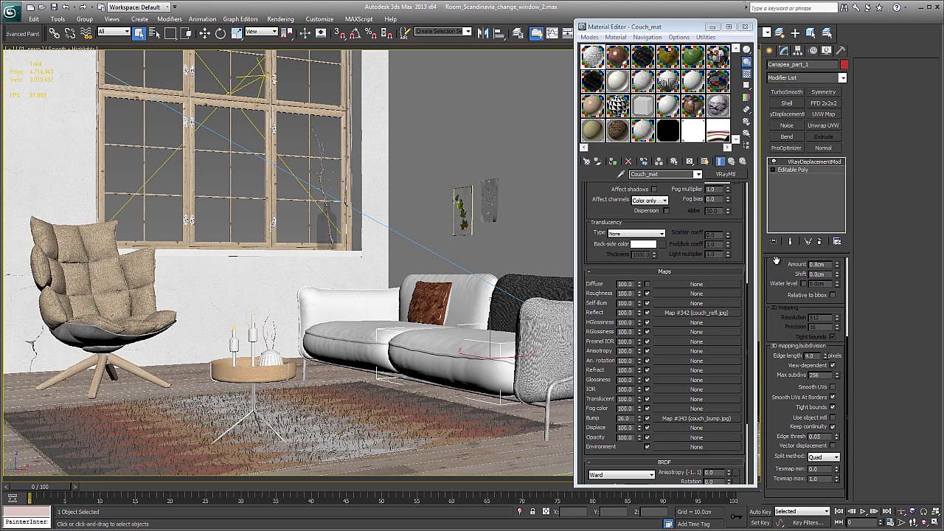
{"action": "double_click", "coordinate": [811, 356]}
{"action": "left_click", "coordinate": [813, 377]}
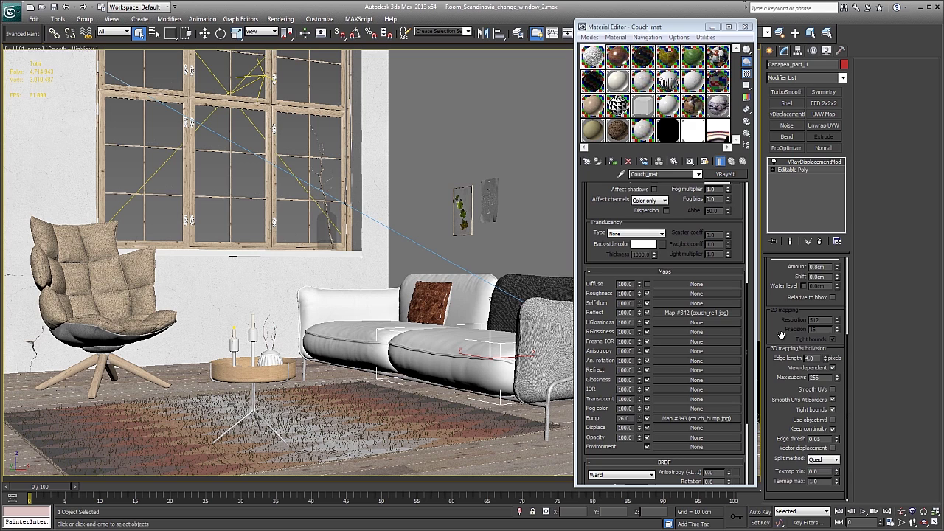
{"action": "scroll", "coordinate": [781, 333], "scroll_direction": "down", "scroll_amount": 1}
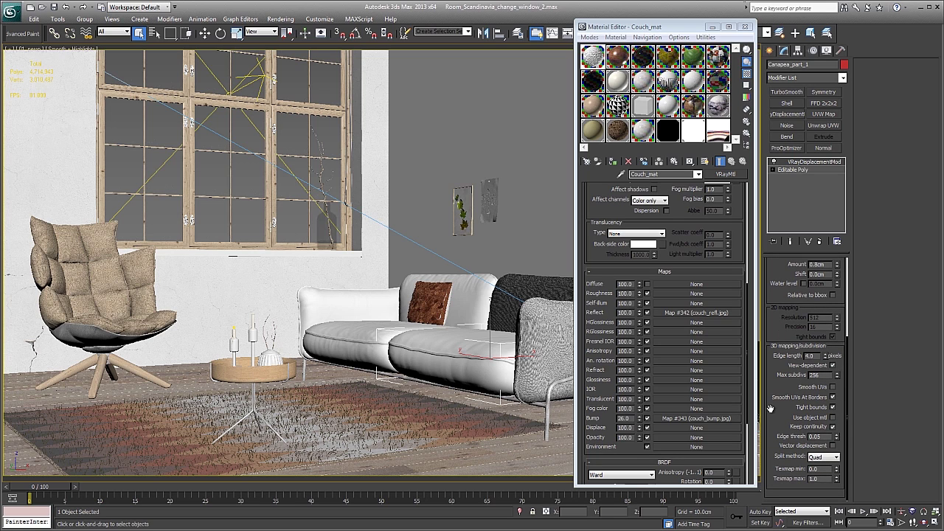
{"action": "left_click", "coordinate": [833, 426]}
View Perna_mat's reflect bitmap UV_leather_perna_rg.jpg as a full image.
{"action": "scroll", "coordinate": [619, 205], "scroll_direction": "up", "scroll_amount": 2}
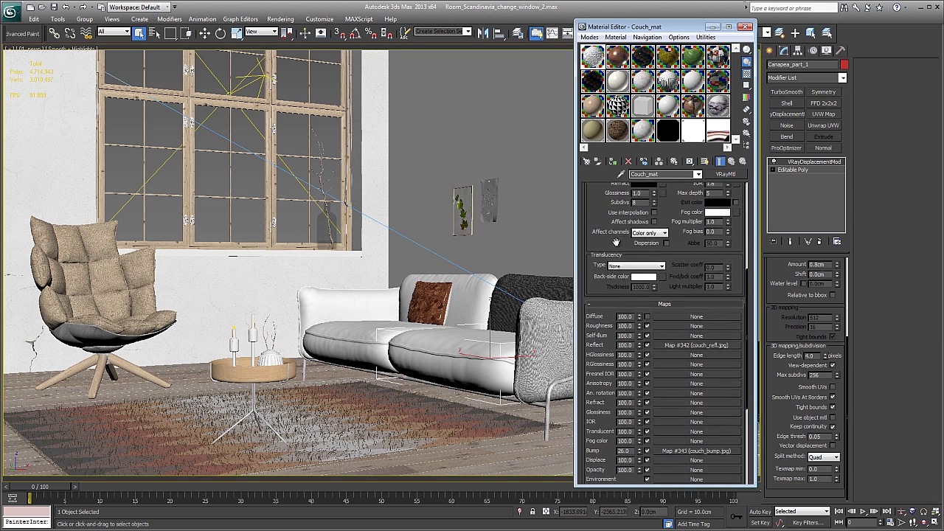
{"action": "scroll", "coordinate": [619, 205], "scroll_direction": "up", "scroll_amount": 1}
{"action": "left_click", "coordinate": [613, 62]}
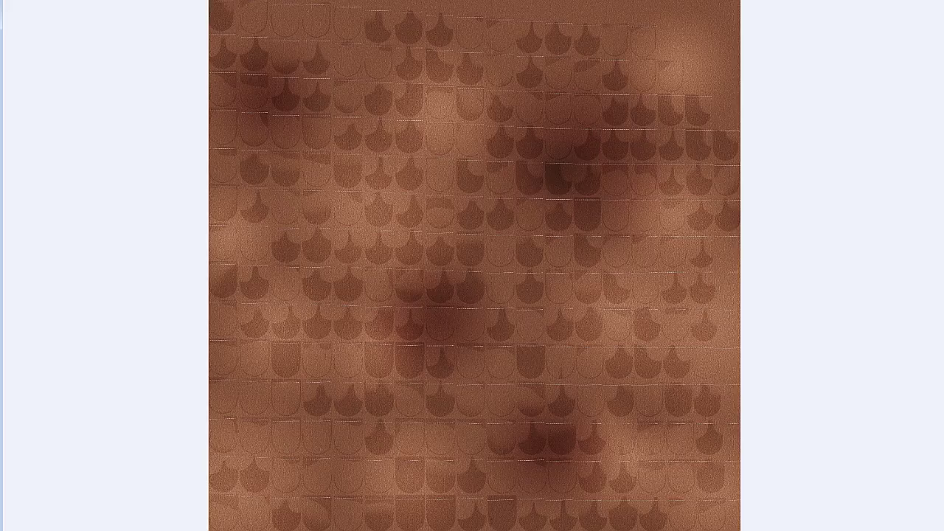
Zoom and pan around the stitched UV_leather_perna_rg.jpg leather texture to inspect it closely.
{"action": "scroll", "coordinate": [612, 301], "scroll_direction": "up", "scroll_amount": 3}
{"action": "left_click_drag", "start_coordinate": [586, 292], "coordinate": [608, 270]}
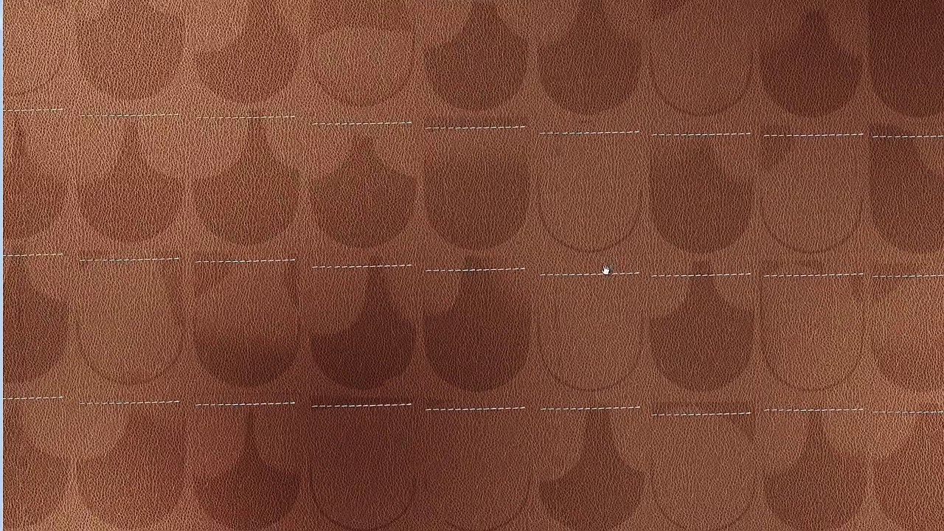
{"action": "scroll", "coordinate": [615, 276], "scroll_direction": "down", "scroll_amount": 1}
{"action": "scroll", "coordinate": [584, 285], "scroll_direction": "down", "scroll_amount": 2}
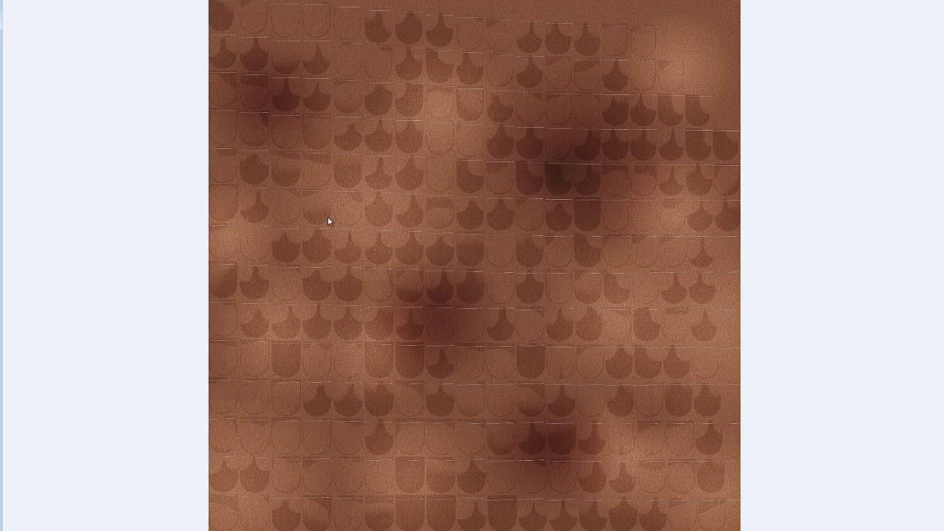
{"action": "scroll", "coordinate": [328, 220], "scroll_direction": "up", "scroll_amount": 2}
{"action": "scroll", "coordinate": [448, 274], "scroll_direction": "up", "scroll_amount": 3}
{"action": "scroll", "coordinate": [437, 292], "scroll_direction": "down", "scroll_amount": 2}
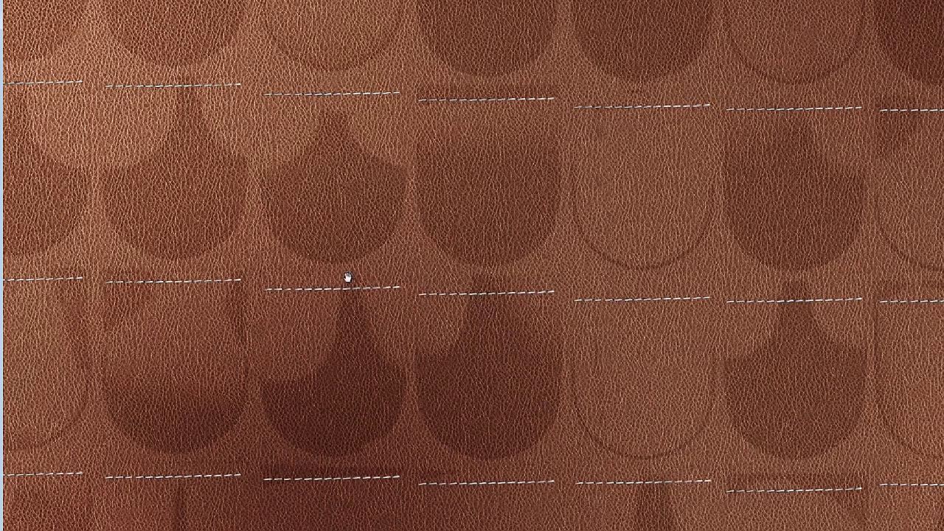
{"action": "scroll", "coordinate": [627, 299], "scroll_direction": "down", "scroll_amount": 1}
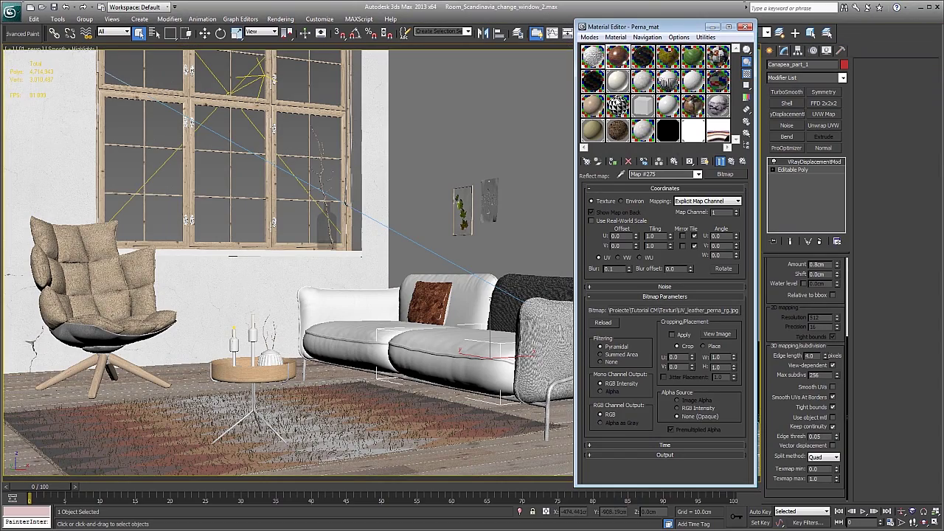
Return to the parent Perna_mat material and scroll through its leather texture maps.
{"action": "left_click", "coordinate": [698, 174]}
{"action": "left_click", "coordinate": [653, 182]}
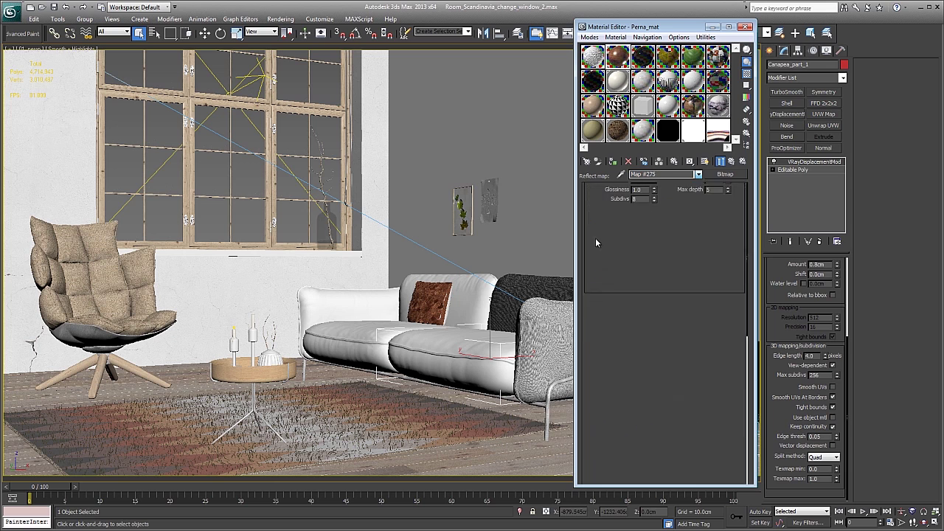
{"action": "scroll", "coordinate": [601, 250], "scroll_direction": "down", "scroll_amount": 2}
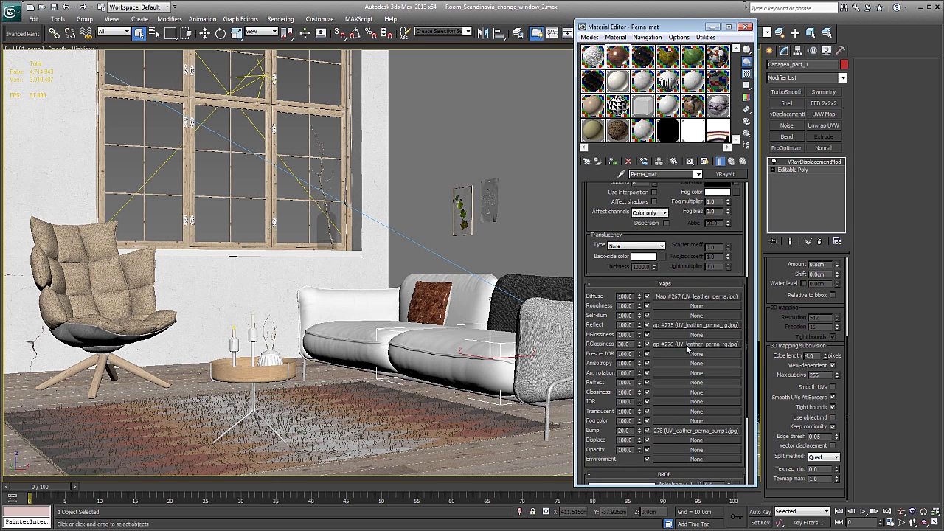
{"action": "scroll", "coordinate": [682, 347], "scroll_direction": "down", "scroll_amount": 2}
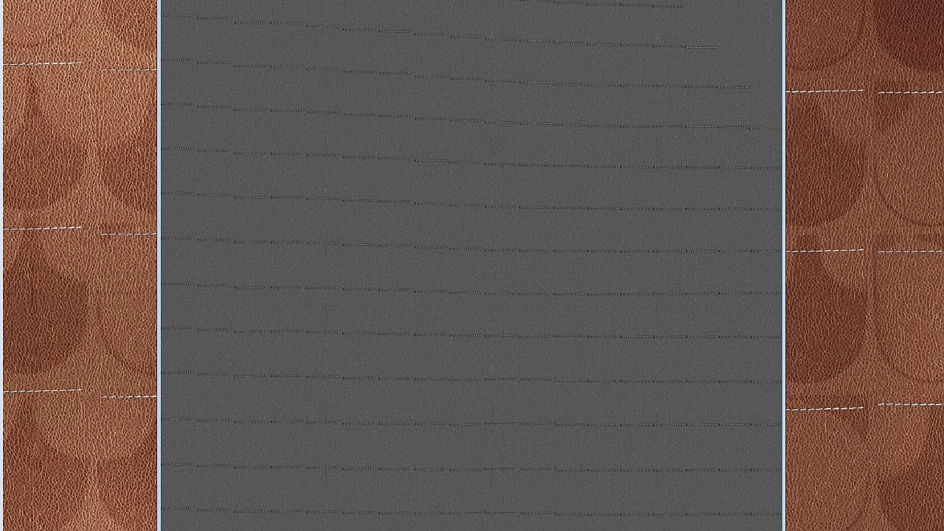
Zoom and pan the grey stitched leather texture, then load Metal Mat in the Material Editor.
{"action": "left_click", "coordinate": [500, 302]}
{"action": "left_click_drag", "start_coordinate": [500, 302], "coordinate": [413, 281]}
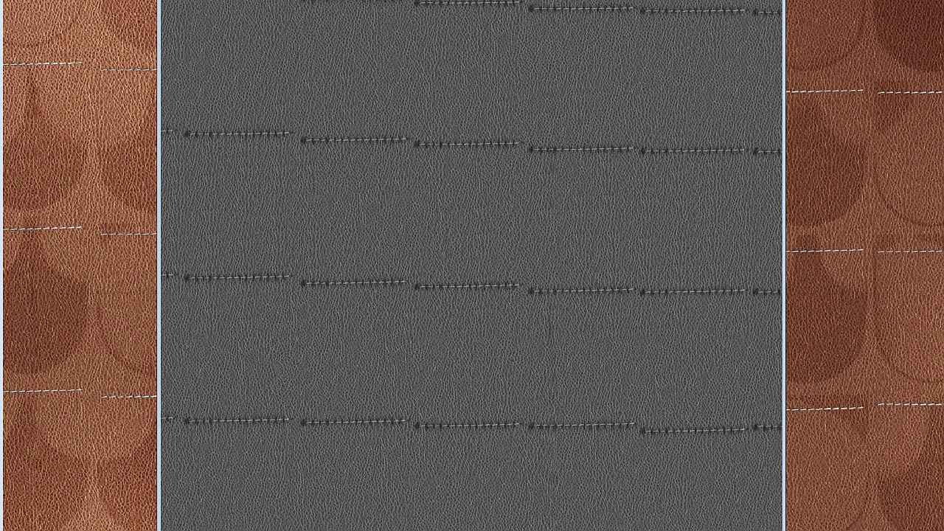
{"action": "key", "text": "Escape"}
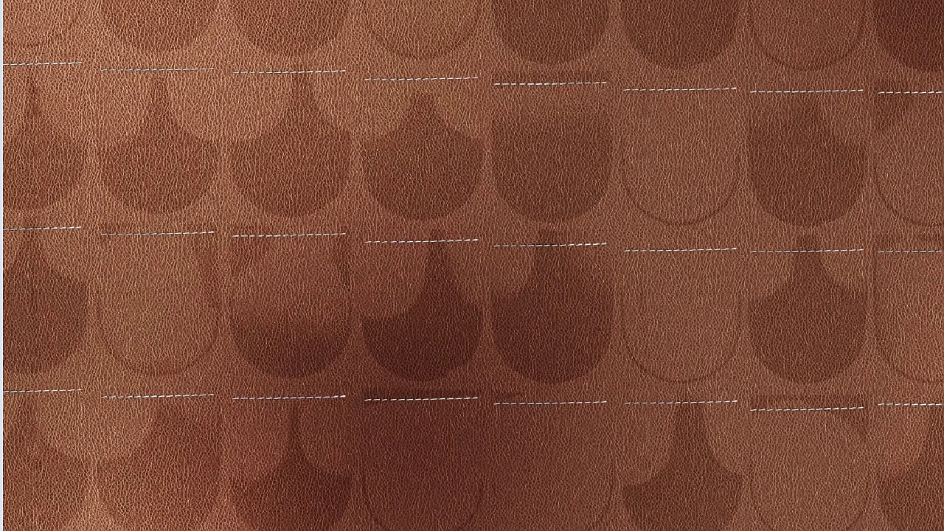
{"action": "left_click", "coordinate": [451, 369]}
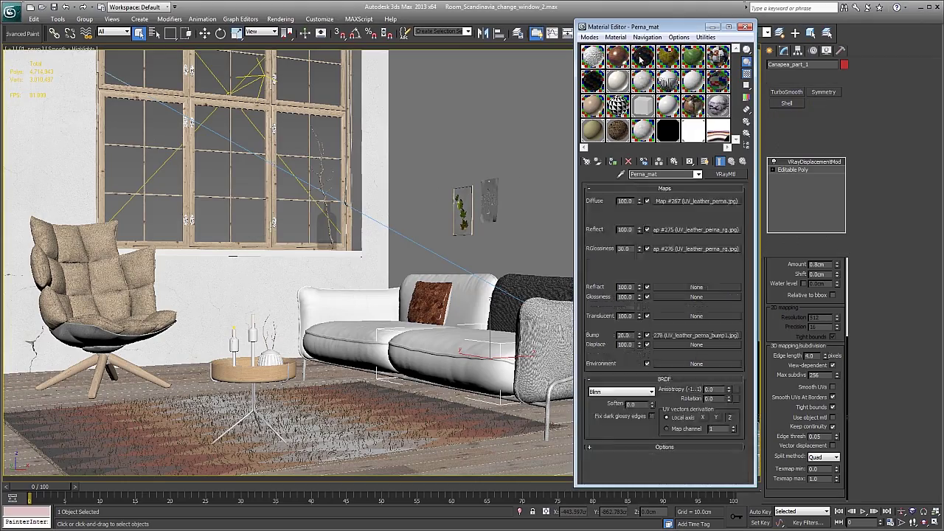
{"action": "left_click", "coordinate": [643, 59]}
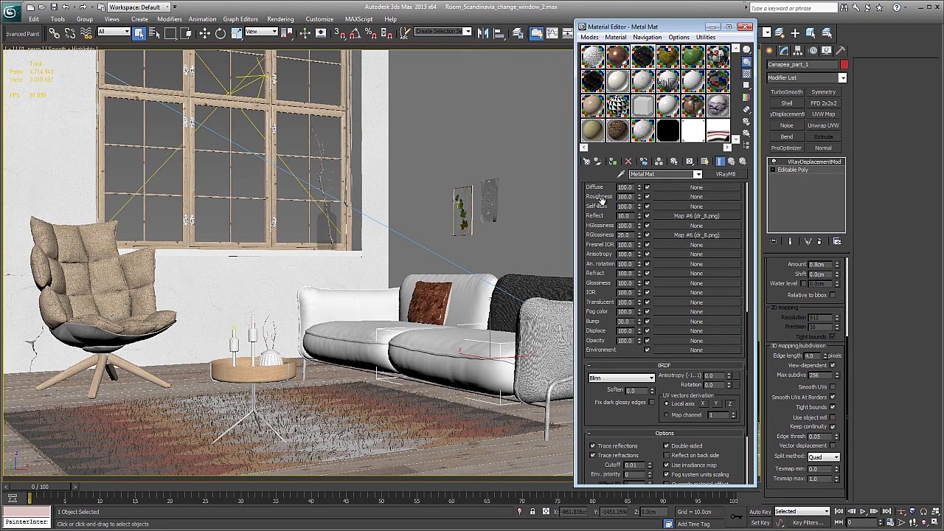
Review the options for Metal Mat's dr_8.png reflection map without changing them.
{"action": "left_click_drag", "start_coordinate": [603, 202], "coordinate": [615, 230]}
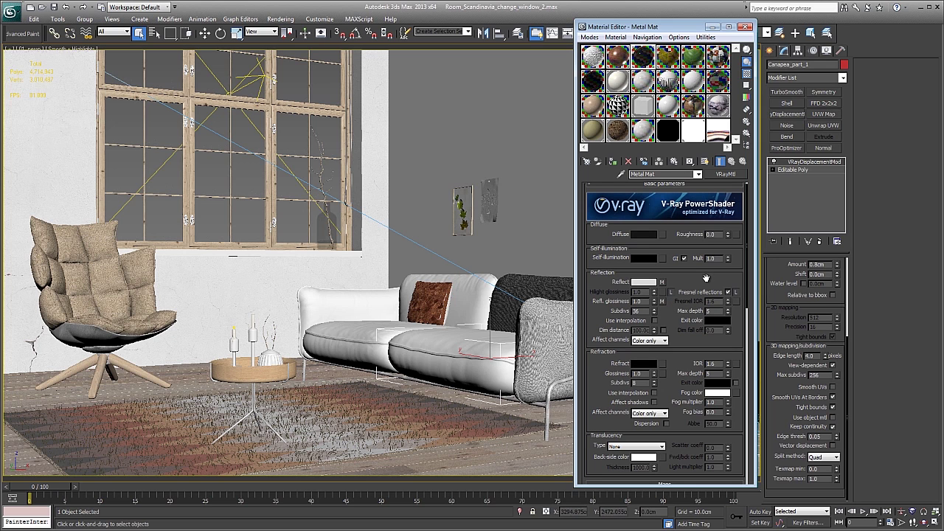
{"action": "scroll", "coordinate": [706, 278], "scroll_direction": "down", "scroll_amount": 5}
{"action": "scroll", "coordinate": [706, 278], "scroll_direction": "down", "scroll_amount": 5}
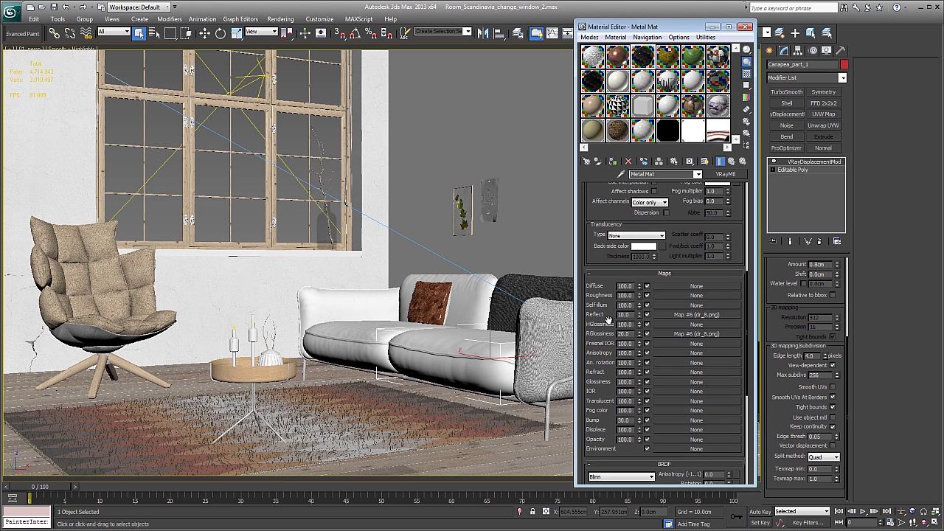
{"action": "left_click_drag", "start_coordinate": [609, 319], "coordinate": [690, 282]}
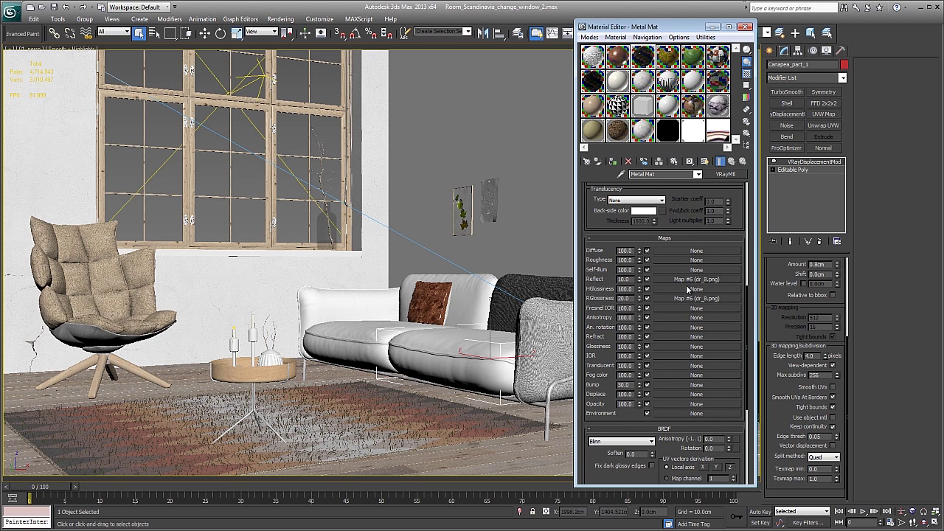
{"action": "right_click", "coordinate": [688, 281]}
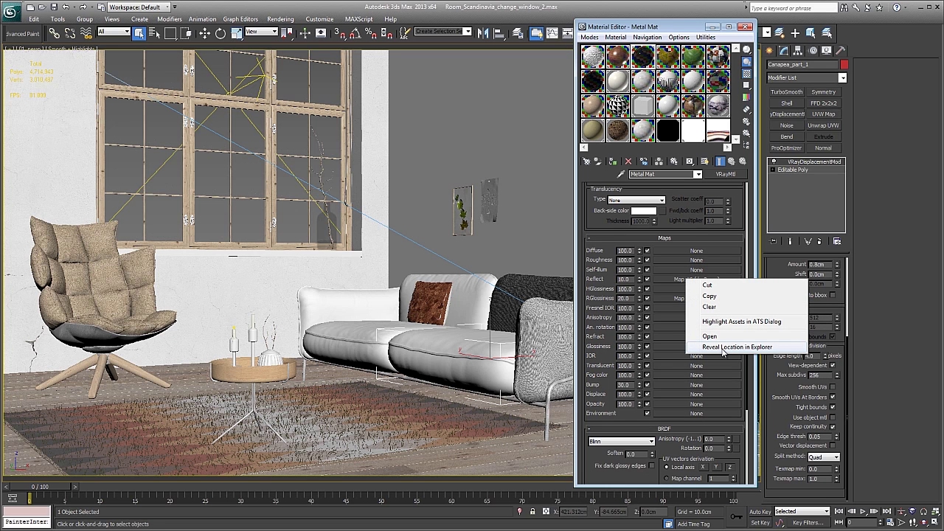
{"action": "left_click", "coordinate": [723, 347]}
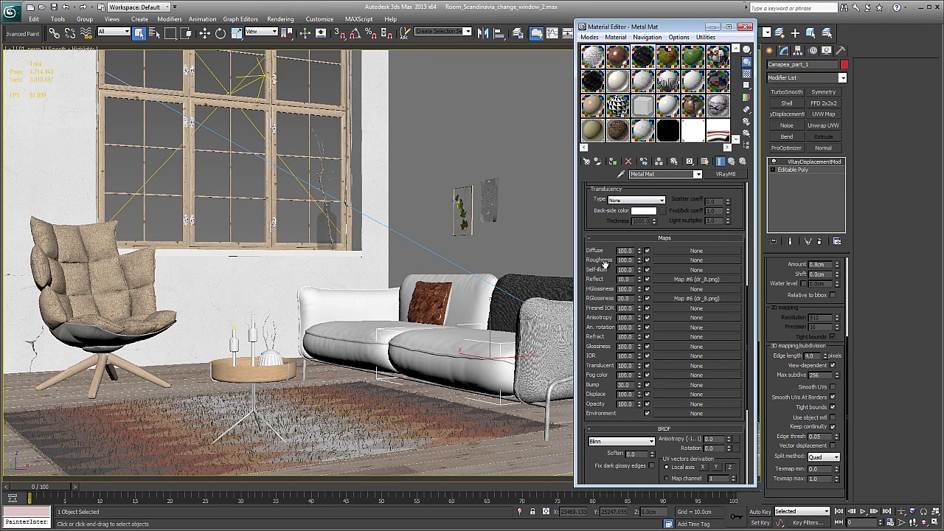
Check Metal Mat's Reflect colour and leave it unchanged.
{"action": "scroll", "coordinate": [610, 279], "scroll_direction": "up", "scroll_amount": 3}
{"action": "scroll", "coordinate": [590, 344], "scroll_direction": "up", "scroll_amount": 3}
{"action": "scroll", "coordinate": [590, 345], "scroll_direction": "up", "scroll_amount": 1}
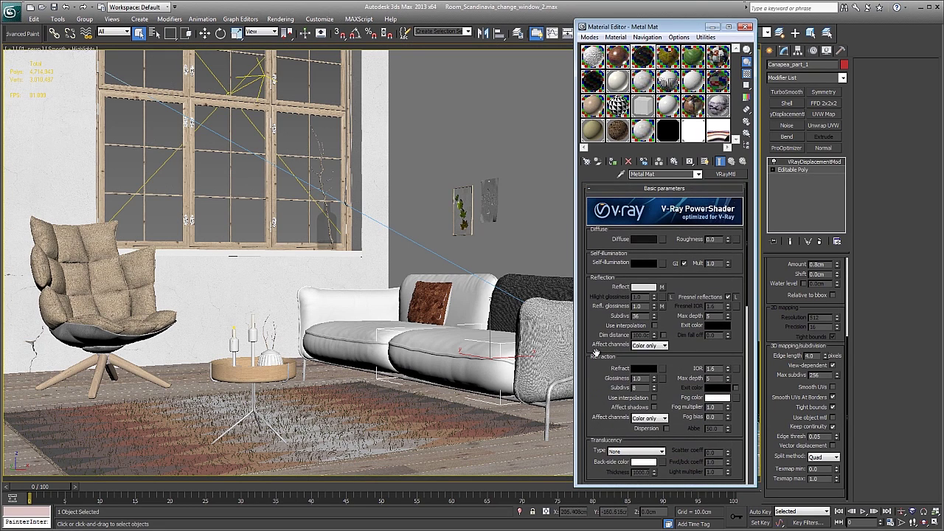
{"action": "scroll", "coordinate": [599, 304], "scroll_direction": "up", "scroll_amount": 1}
{"action": "scroll", "coordinate": [599, 305], "scroll_direction": "down", "scroll_amount": 1}
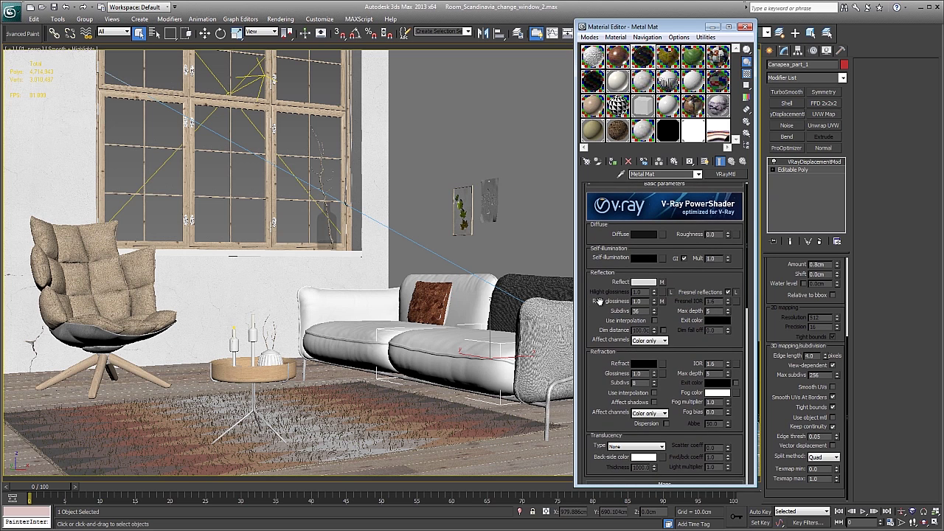
{"action": "scroll", "coordinate": [599, 303], "scroll_direction": "down", "scroll_amount": 1}
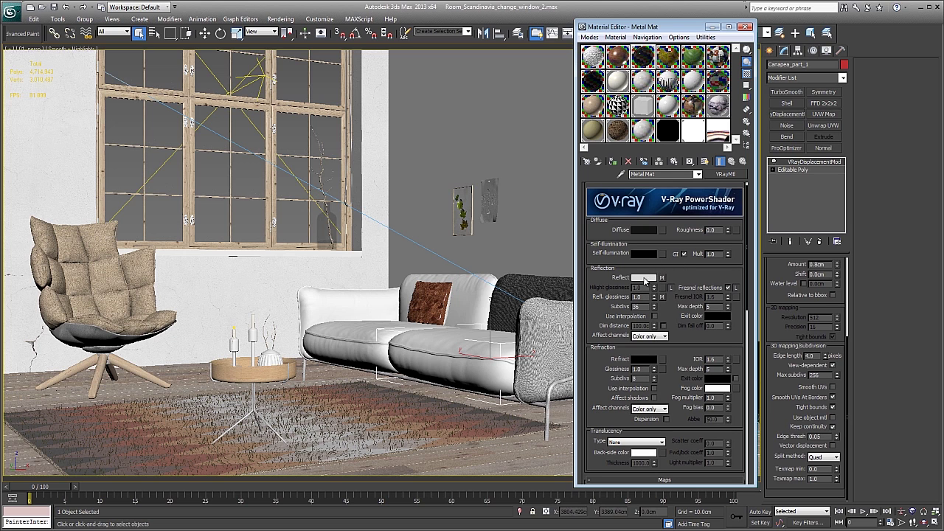
{"action": "scroll", "coordinate": [631, 273], "scroll_direction": "down", "scroll_amount": 2}
{"action": "scroll", "coordinate": [634, 255], "scroll_direction": "down", "scroll_amount": 1}
{"action": "scroll", "coordinate": [639, 236], "scroll_direction": "down", "scroll_amount": 1}
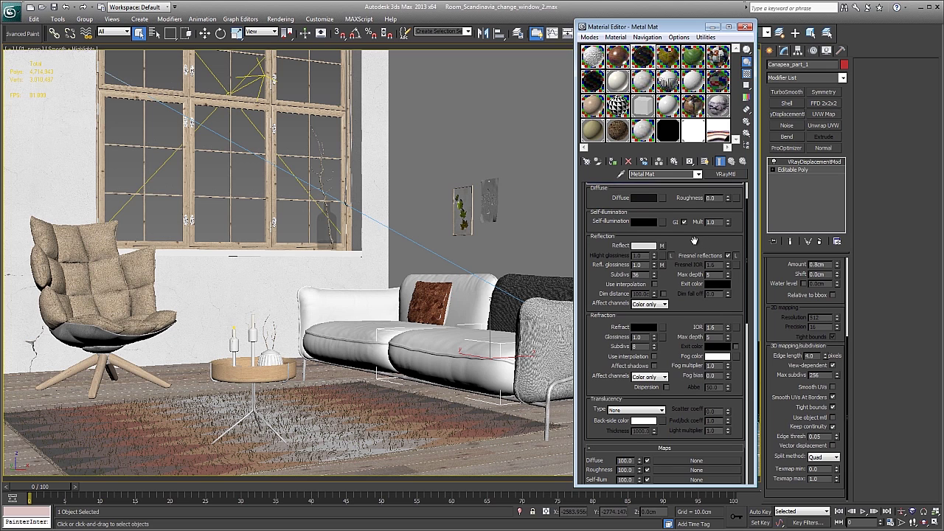
{"action": "left_click", "coordinate": [643, 246]}
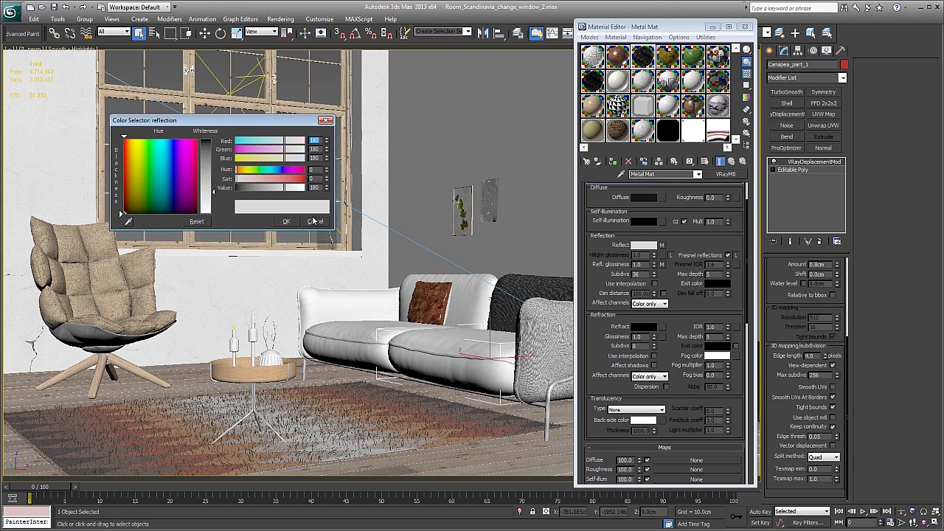
{"action": "left_click", "coordinate": [313, 220]}
{"action": "scroll", "coordinate": [627, 262], "scroll_direction": "down", "scroll_amount": 3}
{"action": "scroll", "coordinate": [634, 295], "scroll_direction": "down", "scroll_amount": 3}
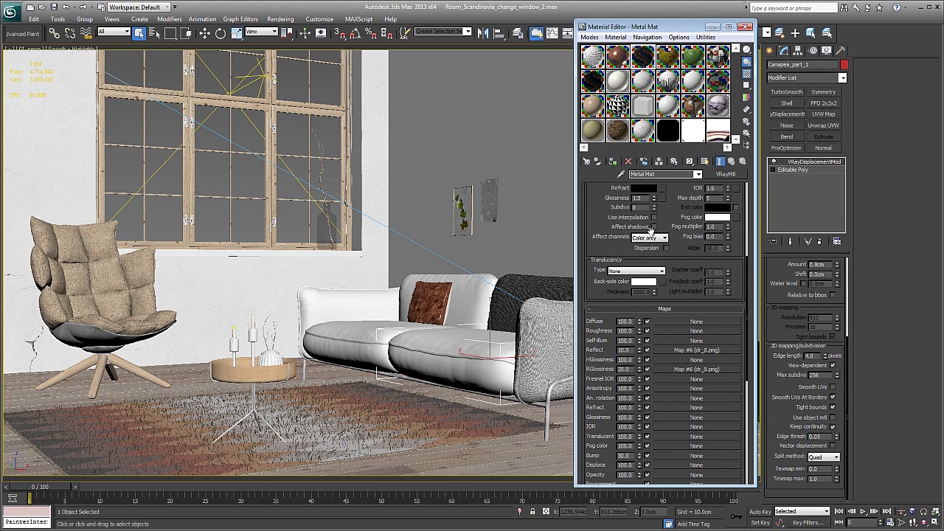
{"action": "left_click", "coordinate": [674, 60]}
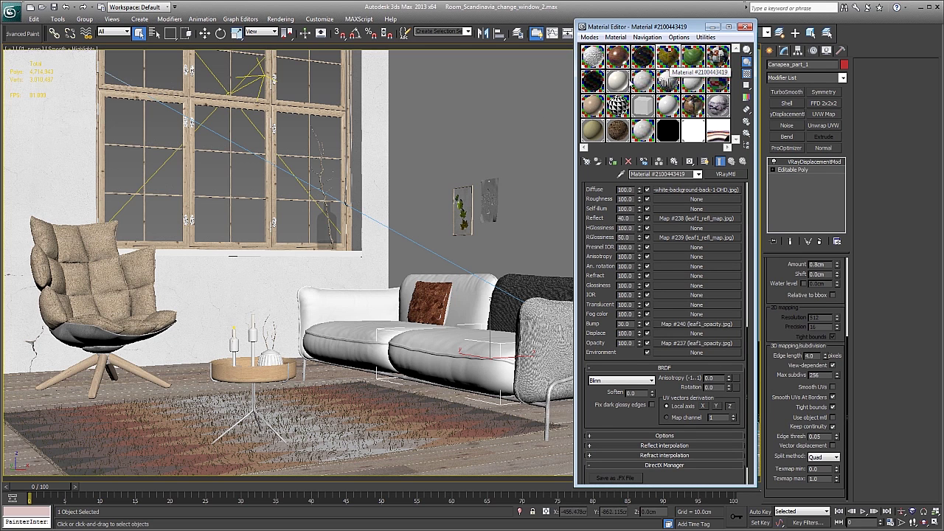
Look over the leaf material's maps and reveal the Diffuse texture file's location.
{"action": "left_click_drag", "start_coordinate": [672, 61], "coordinate": [458, 204]}
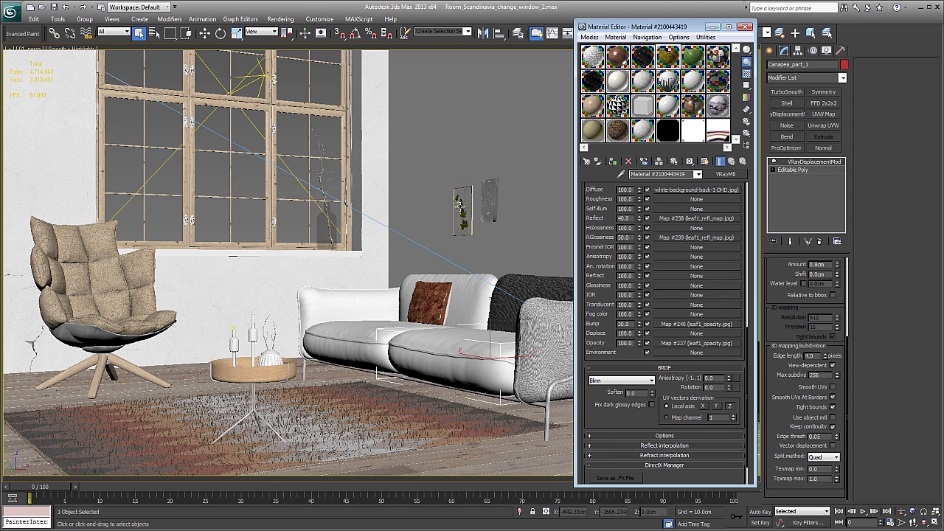
{"action": "left_click_drag", "start_coordinate": [609, 227], "coordinate": [623, 327]}
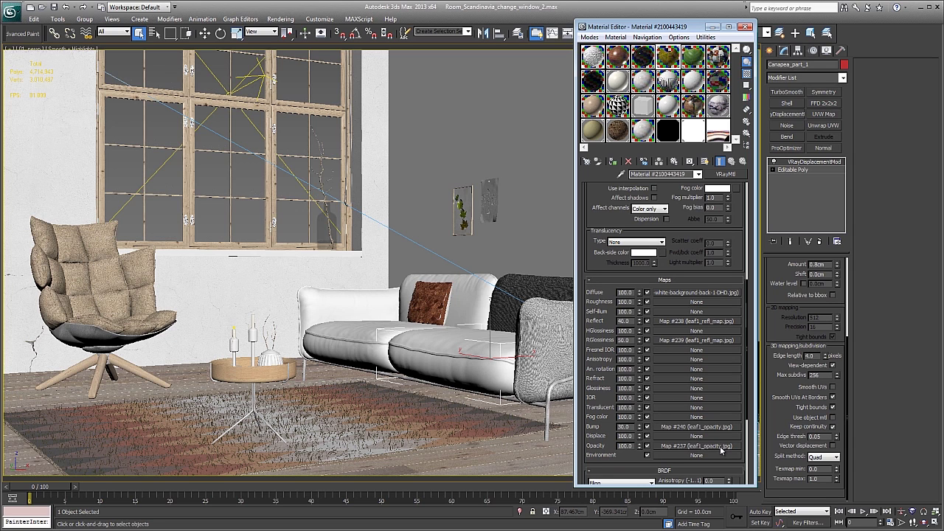
{"action": "scroll", "coordinate": [616, 319], "scroll_direction": "up", "scroll_amount": 3}
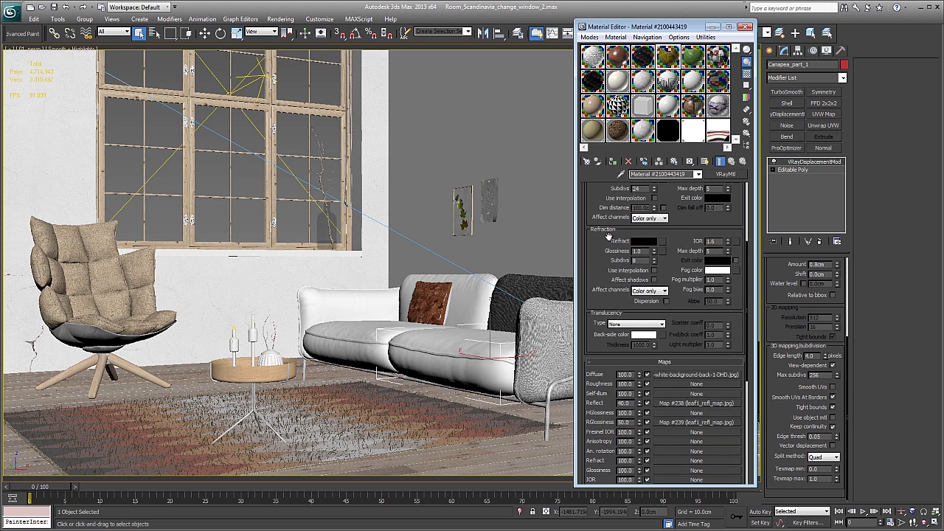
{"action": "left_click_drag", "start_coordinate": [608, 236], "coordinate": [608, 397]}
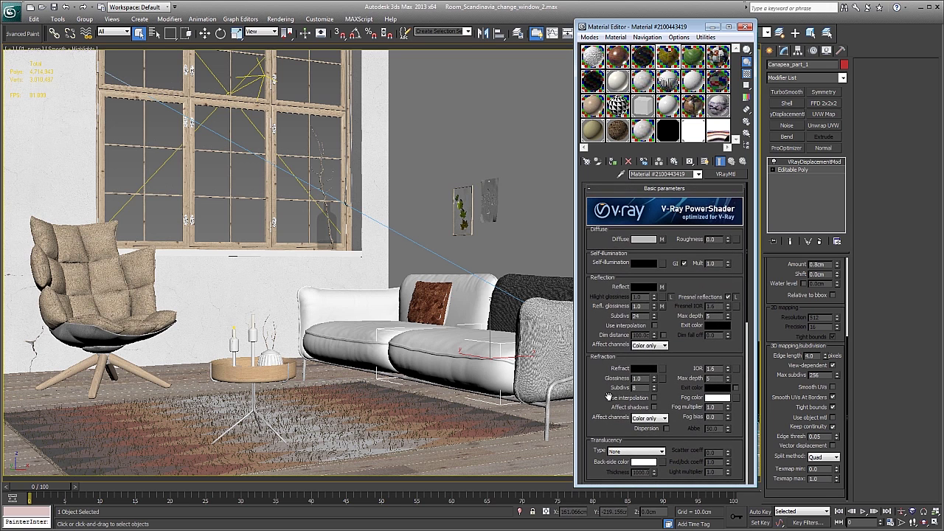
{"action": "right_click", "coordinate": [661, 239]}
{"action": "left_click", "coordinate": [716, 305]}
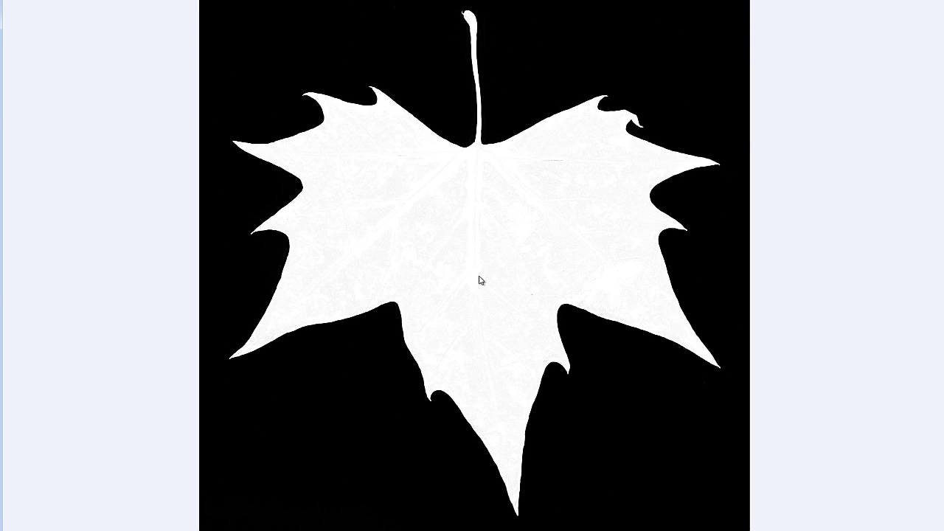
Zoom in and out on the leaf mask image to inspect it.
{"action": "left_click", "coordinate": [480, 280]}
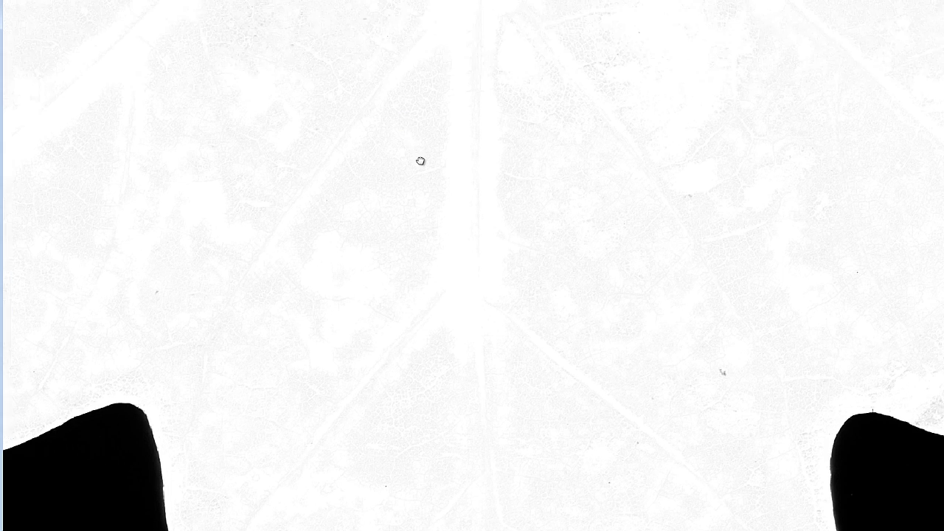
{"action": "scroll", "coordinate": [420, 160], "scroll_direction": "down", "scroll_amount": 3}
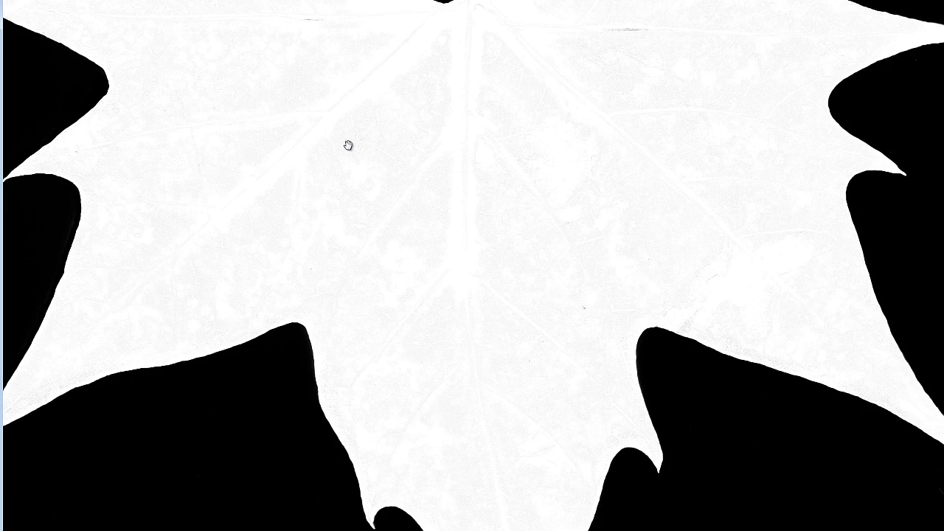
{"action": "scroll", "coordinate": [365, 150], "scroll_direction": "down", "scroll_amount": 3}
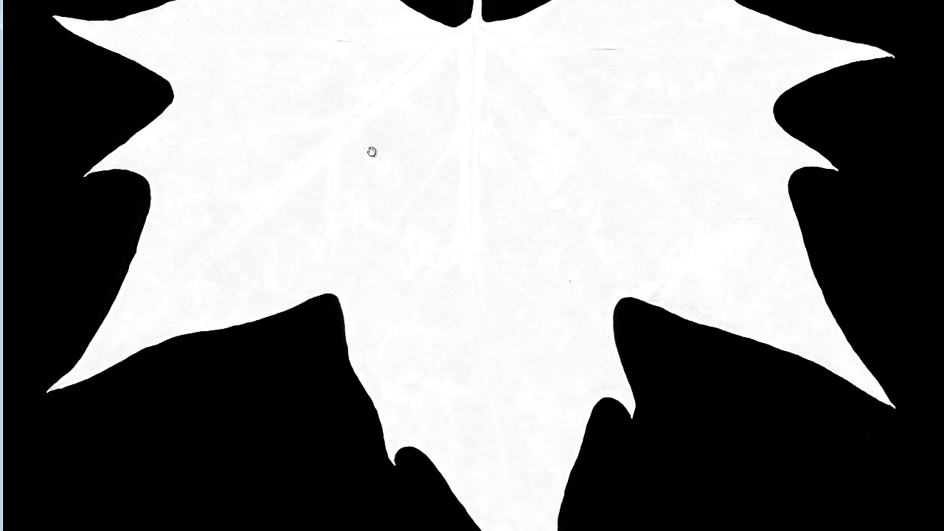
{"action": "scroll", "coordinate": [551, 270], "scroll_direction": "up", "scroll_amount": 3}
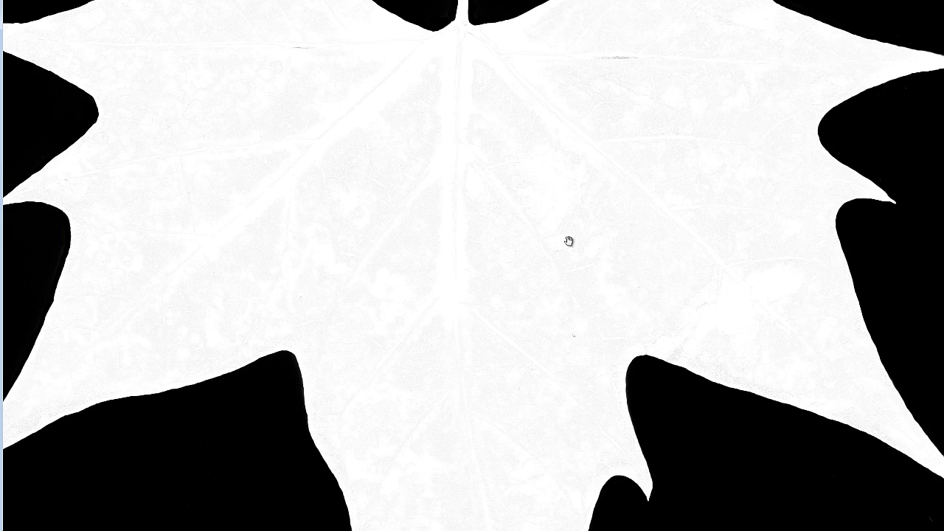
{"action": "scroll", "coordinate": [782, 207], "scroll_direction": "down", "scroll_amount": 2}
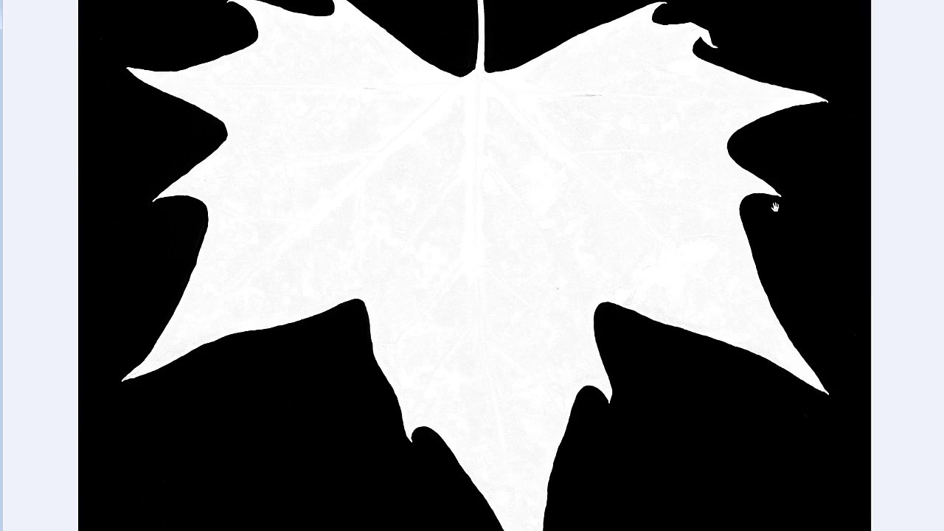
{"action": "scroll", "coordinate": [777, 207], "scroll_direction": "down", "scroll_amount": 1}
Step through the colour and greyscale leaf images, fitting the greyscale leaf whole in view.
{"action": "key", "text": "Right"}
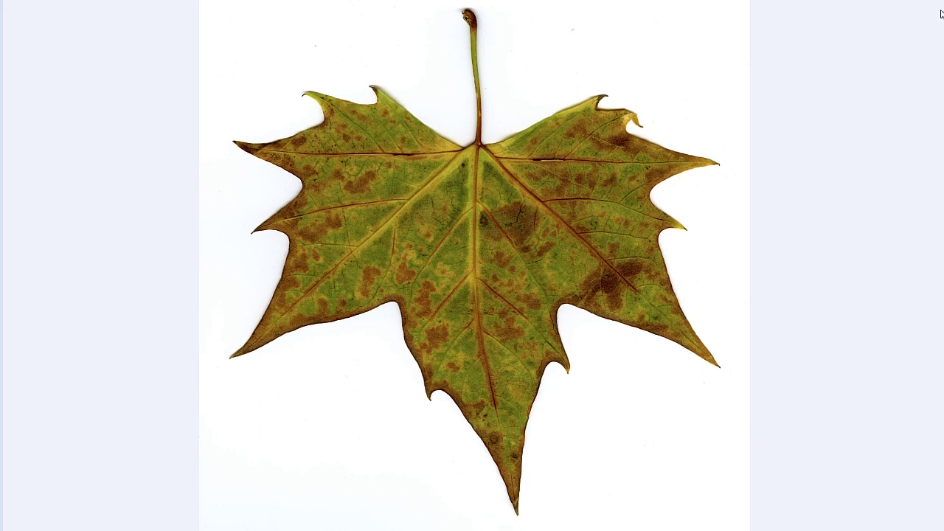
{"action": "key", "text": "Right"}
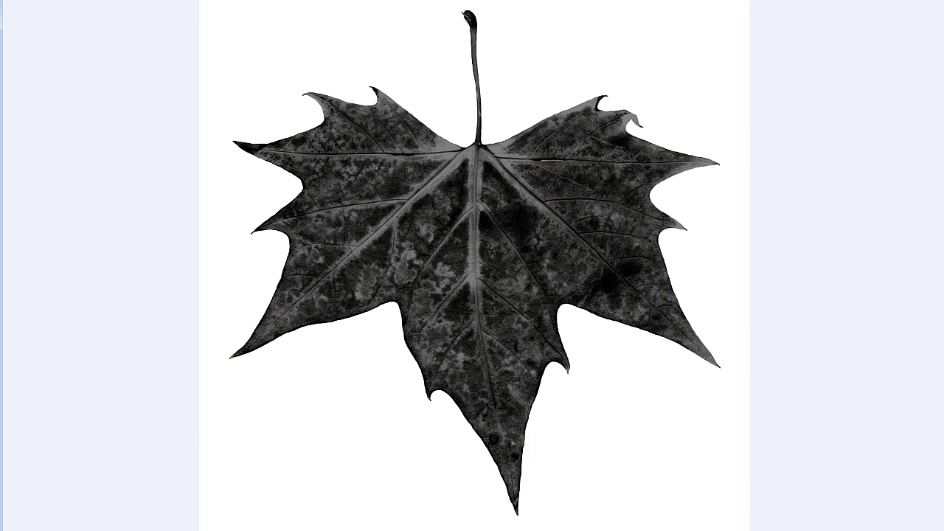
{"action": "key", "text": "ctrl+alt+0"}
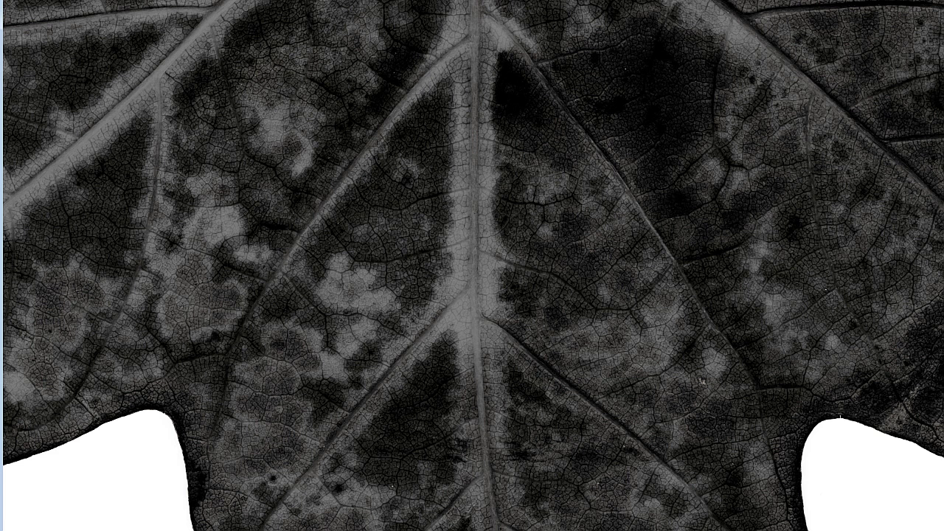
{"action": "key", "text": "ctrl+0"}
{"action": "key", "text": "ctrl+z"}
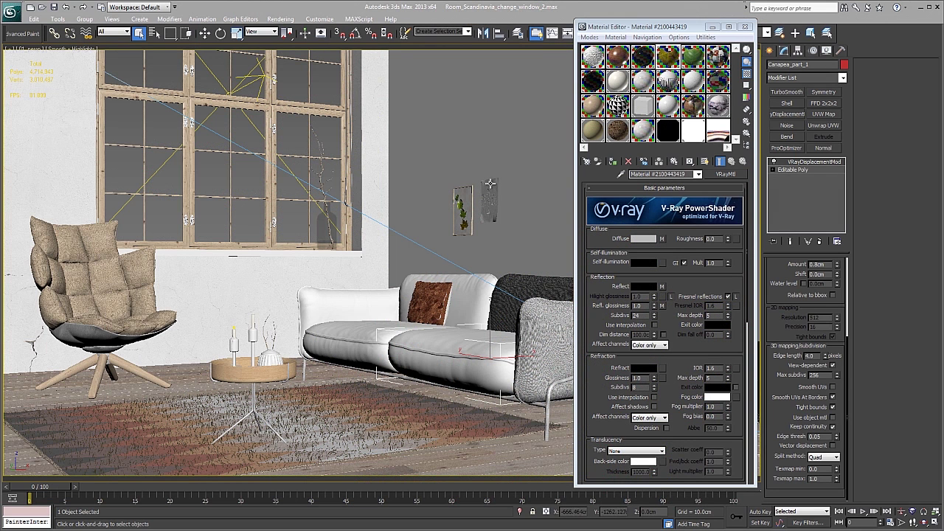
Select the leaf picture on the wall and frame it in a Perspective view.
{"action": "left_click", "coordinate": [458, 204]}
{"action": "key", "text": "p"}
{"action": "scroll", "coordinate": [480, 188], "scroll_direction": "down", "scroll_amount": 5}
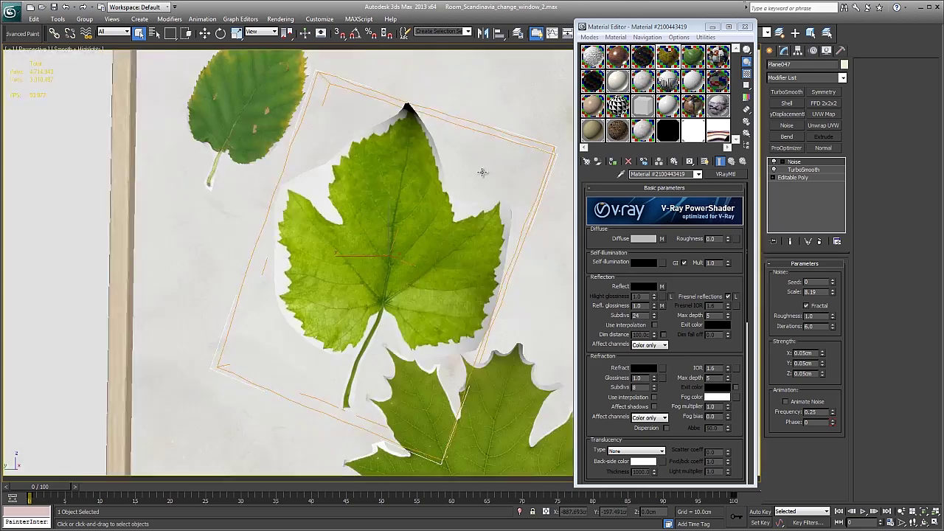
{"action": "scroll", "coordinate": [483, 184], "scroll_direction": "down", "scroll_amount": 4}
{"action": "mouse_move", "coordinate": [464, 200]}
{"action": "middle_mouse_down"}
{"action": "mouse_move", "coordinate": [443, 230]}
{"action": "mouse_move", "coordinate": [420, 140]}
{"action": "middle_mouse_up"}
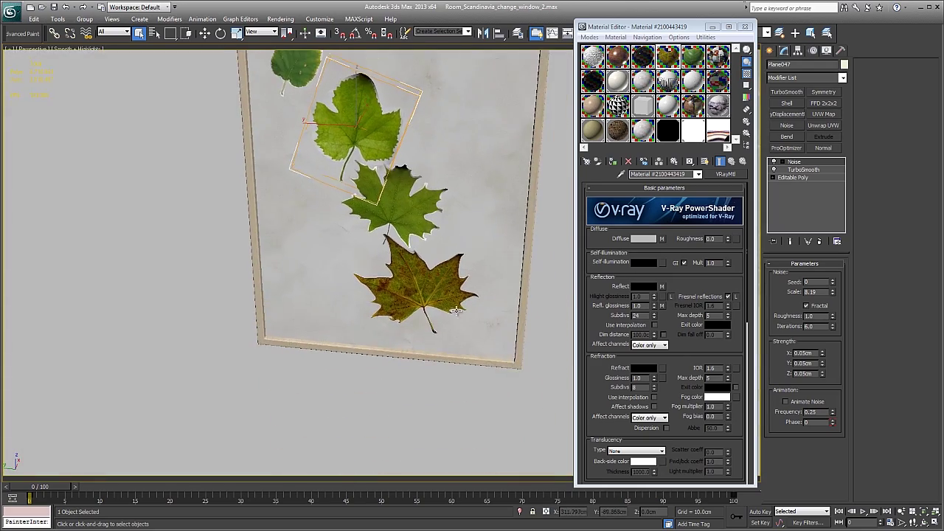
{"action": "scroll", "coordinate": [455, 294], "scroll_direction": "up", "scroll_amount": 2}
Inspect the bottom maple leaf close up with edged faces, then orbit around the frame.
{"action": "left_click", "coordinate": [455, 293]}
{"action": "key", "text": "F4"}
{"action": "scroll", "coordinate": [455, 294], "scroll_direction": "up", "scroll_amount": 4}
{"action": "scroll", "coordinate": [452, 298], "scroll_direction": "down", "scroll_amount": 1}
{"action": "scroll", "coordinate": [453, 298], "scroll_direction": "down", "scroll_amount": 2}
{"action": "scroll", "coordinate": [453, 297], "scroll_direction": "down", "scroll_amount": 3}
{"action": "scroll", "coordinate": [356, 276], "scroll_direction": "down", "scroll_amount": 3}
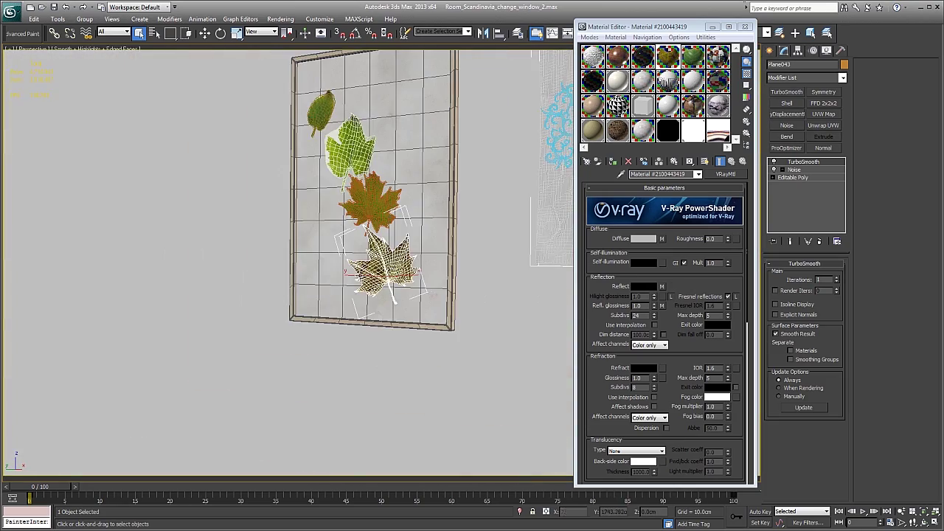
{"action": "key", "text": "F4"}
{"action": "mouse_move", "coordinate": [398, 243]}
{"action": "middle_mouse_down", "text": "alt"}
{"action": "mouse_move", "coordinate": [423, 245]}
{"action": "mouse_move", "coordinate": [130, 350]}
{"action": "middle_mouse_up", "text": "alt"}
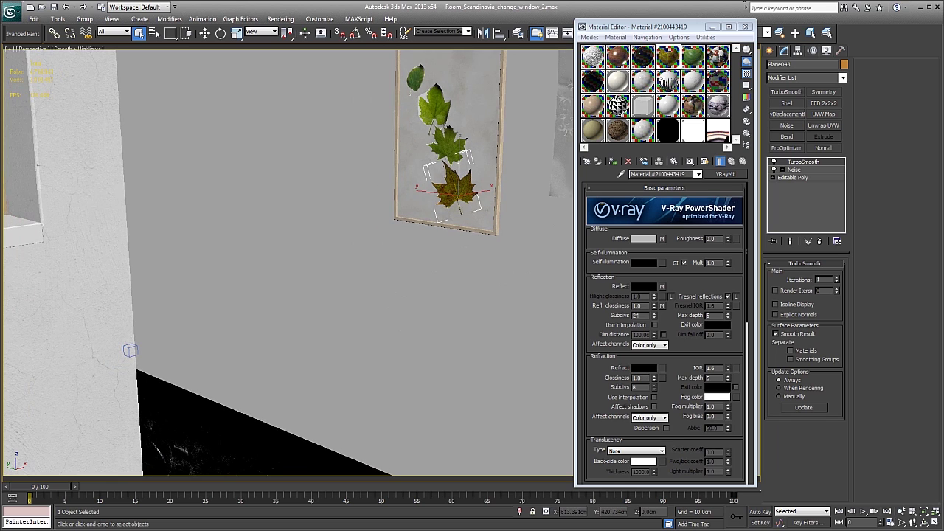
Load the Sticla_galbena glass material (IOR 1.56, glossiness 0.972) into the Material Editor.
{"action": "key", "text": "alt"}
{"action": "left_click", "coordinate": [599, 85]}
{"action": "mouse_move", "coordinate": [317, 162]}
{"action": "middle_mouse_down"}
{"action": "mouse_move", "coordinate": [159, 240]}
{"action": "mouse_move", "coordinate": [364, 182]}
{"action": "middle_mouse_up"}
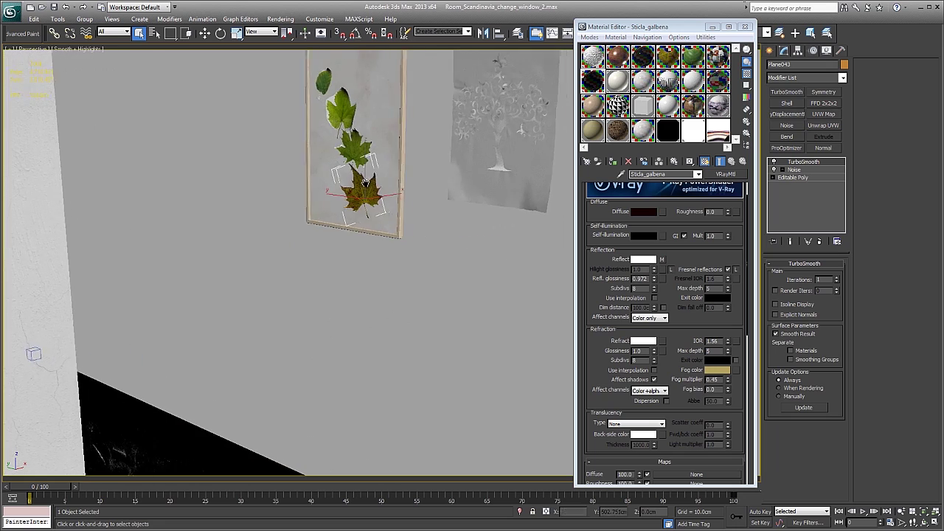
Select the branch Cylinder084 in the windowsill bottle and zoom to it with edged faces on.
{"action": "left_click", "coordinate": [225, 194]}
{"action": "middle_click_drag", "start_coordinate": [226, 194], "coordinate": [112, 176], "text": "alt"}
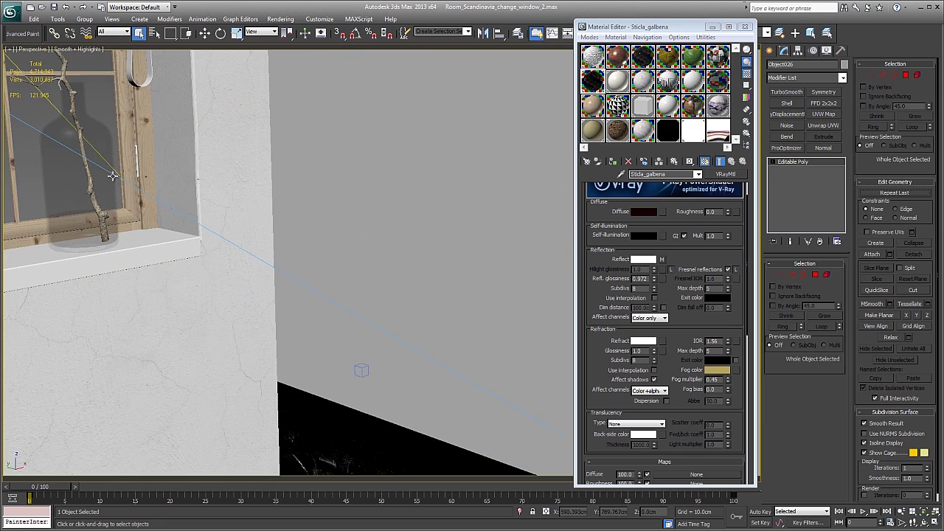
{"action": "left_click", "coordinate": [112, 176]}
{"action": "key", "text": "z"}
{"action": "scroll", "coordinate": [389, 192], "scroll_direction": "up", "scroll_amount": 3}
{"action": "mouse_move", "coordinate": [388, 192]}
{"action": "middle_mouse_down", "text": "alt"}
{"action": "mouse_move", "coordinate": [397, 190]}
{"action": "mouse_move", "coordinate": [458, 376]}
{"action": "mouse_move", "coordinate": [470, 360]}
{"action": "middle_mouse_up", "text": "alt"}
{"action": "key", "text": "F4"}
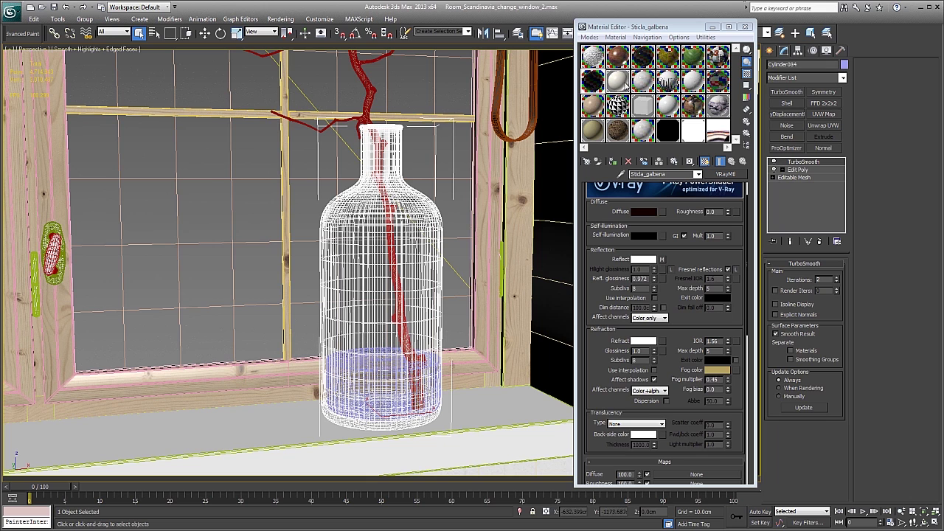
Open the glass's Bump map, Map #260 (Noise), and check its material level list.
{"action": "scroll", "coordinate": [609, 247], "scroll_direction": "up", "scroll_amount": 1}
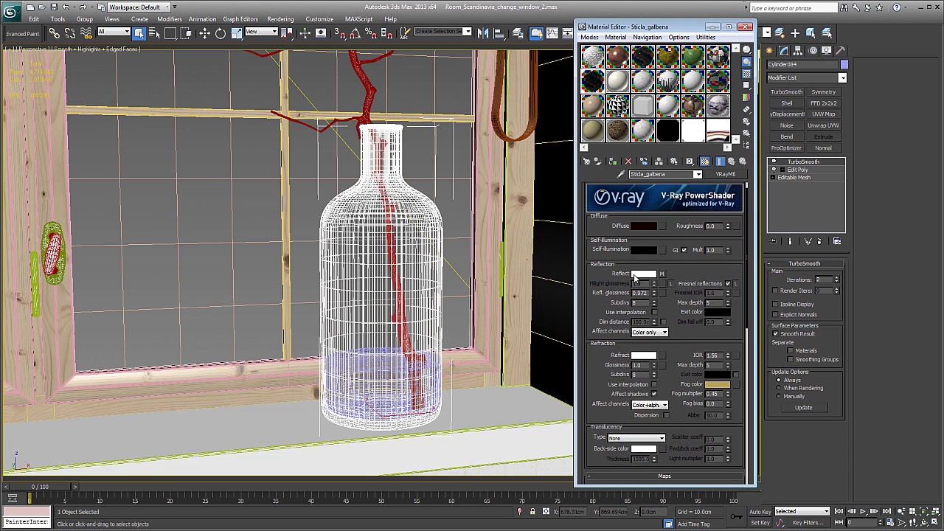
{"action": "scroll", "coordinate": [615, 284], "scroll_direction": "down", "scroll_amount": 3}
{"action": "scroll", "coordinate": [634, 277], "scroll_direction": "down", "scroll_amount": 3}
{"action": "scroll", "coordinate": [653, 265], "scroll_direction": "down", "scroll_amount": 1}
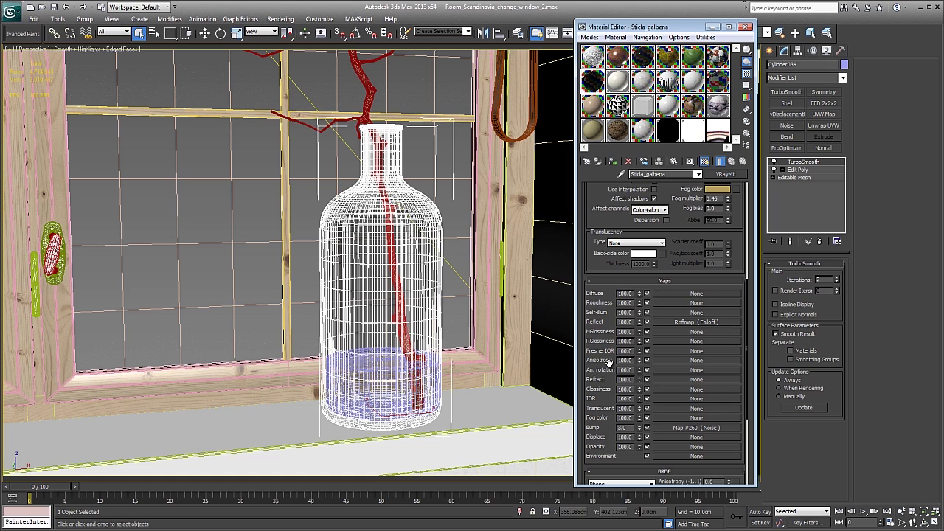
{"action": "scroll", "coordinate": [608, 363], "scroll_direction": "down", "scroll_amount": 1}
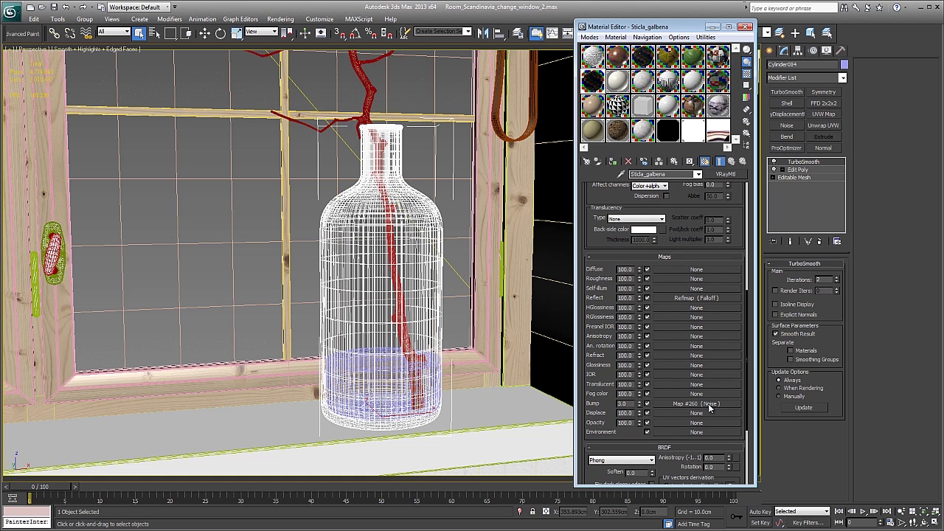
{"action": "left_click", "coordinate": [708, 403]}
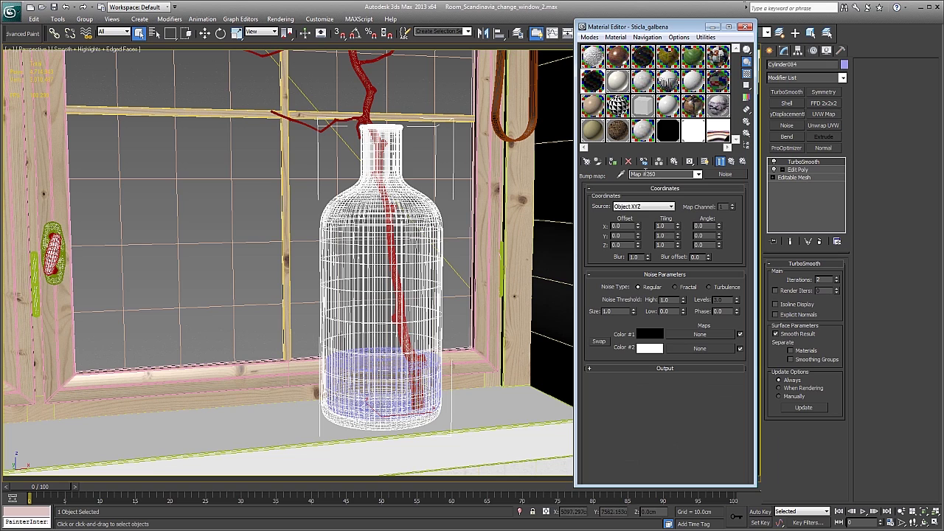
{"action": "left_click", "coordinate": [698, 175]}
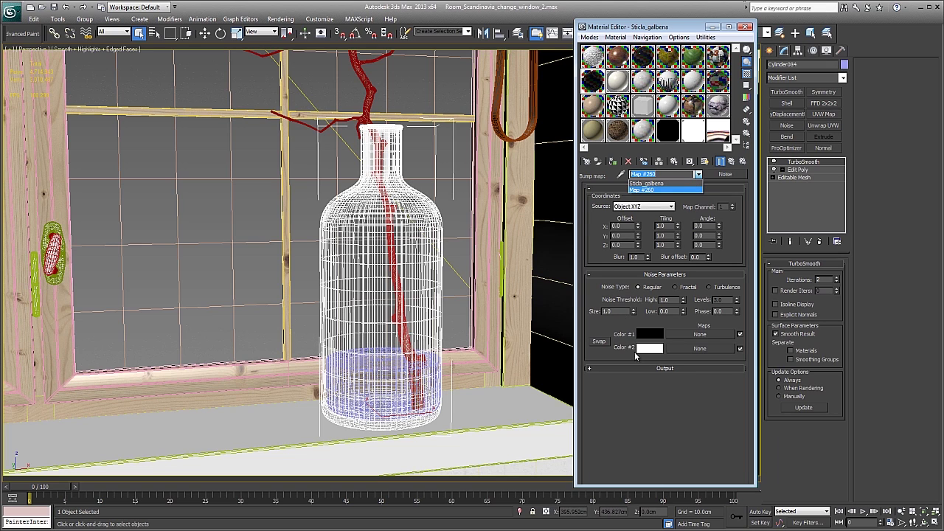
{"action": "left_click", "coordinate": [698, 174]}
{"action": "left_click", "coordinate": [698, 175]}
{"action": "left_click", "coordinate": [698, 175]}
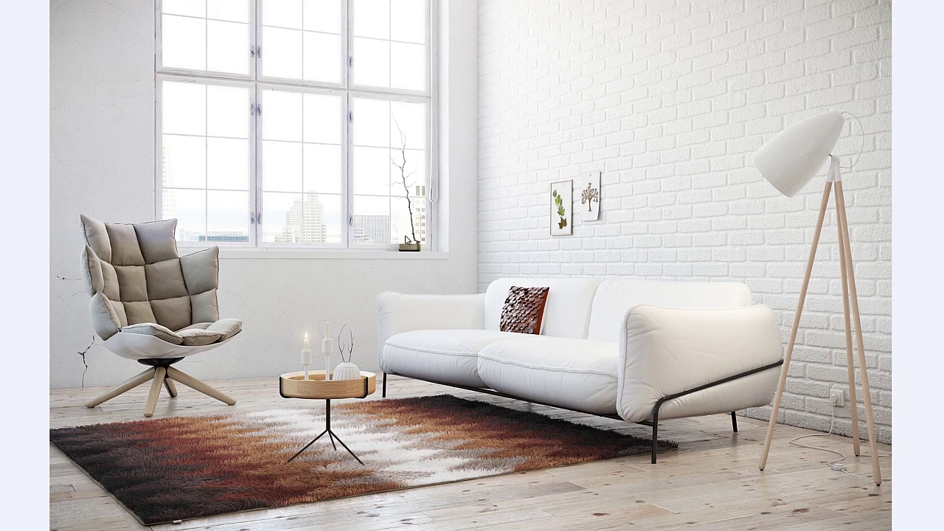
Zoom into the render's window and glass bottle, zoom back out, then close the viewer.
{"action": "scroll", "coordinate": [407, 240], "scroll_direction": "up", "scroll_amount": 2}
{"action": "scroll", "coordinate": [407, 241], "scroll_direction": "up", "scroll_amount": 2}
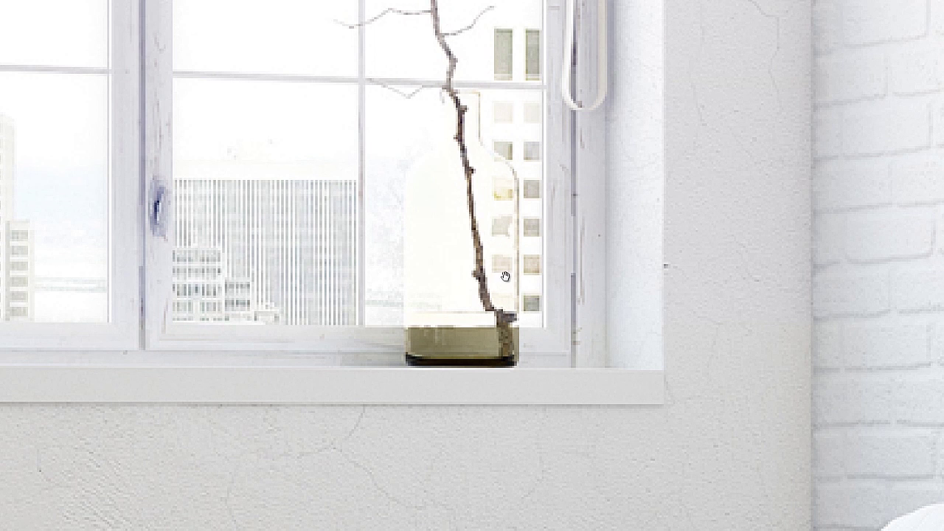
{"action": "scroll", "coordinate": [485, 248], "scroll_direction": "down", "scroll_amount": 4}
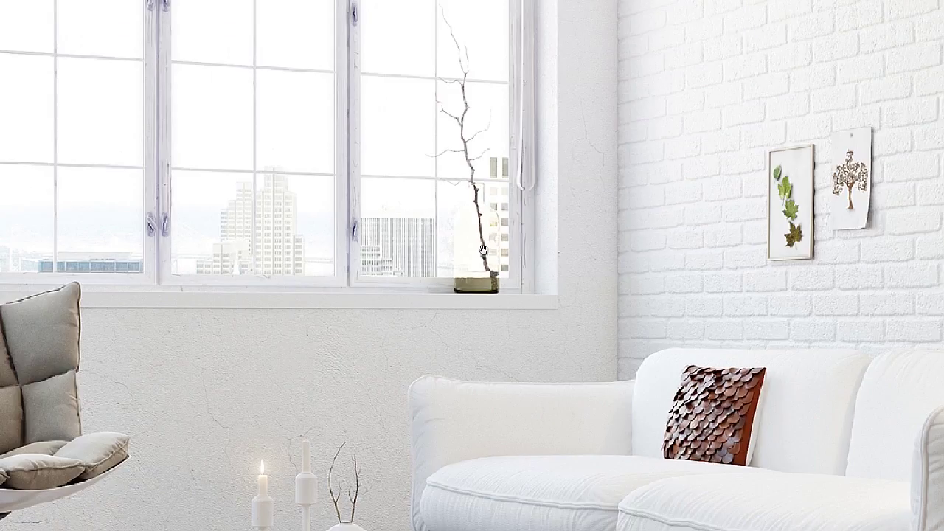
{"action": "scroll", "coordinate": [484, 250], "scroll_direction": "down", "scroll_amount": 3}
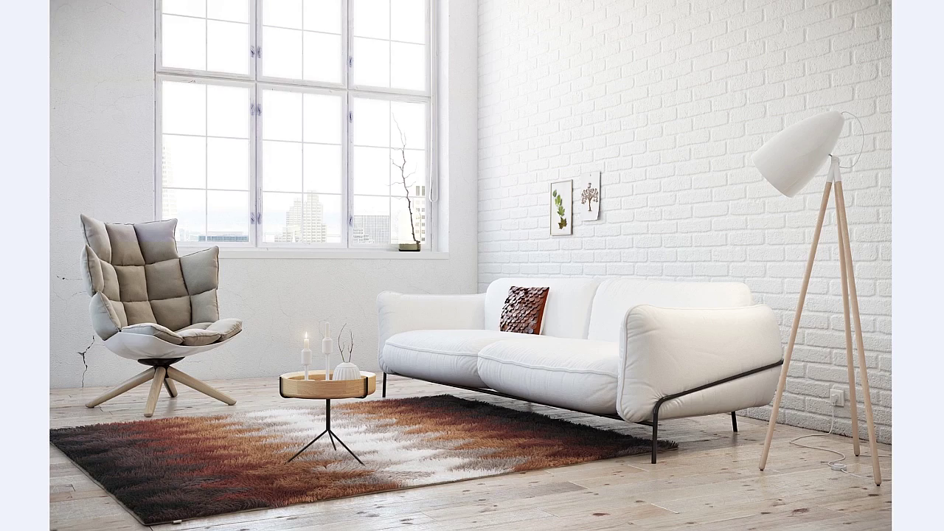
{"action": "key", "text": "Escape"}
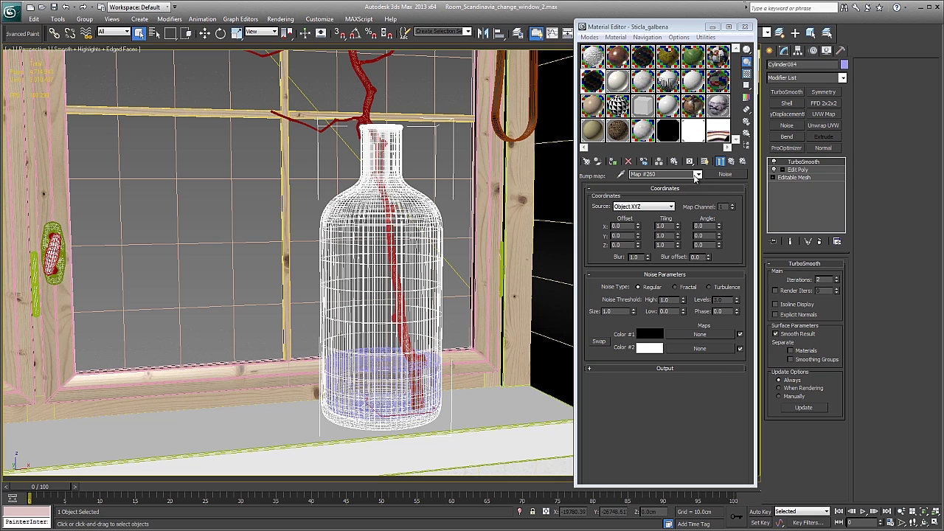
Return to the Sticla_galbena level and review its fog colour and 0.45 fog multiplier unchanged.
{"action": "left_click", "coordinate": [696, 174]}
{"action": "left_click", "coordinate": [660, 184]}
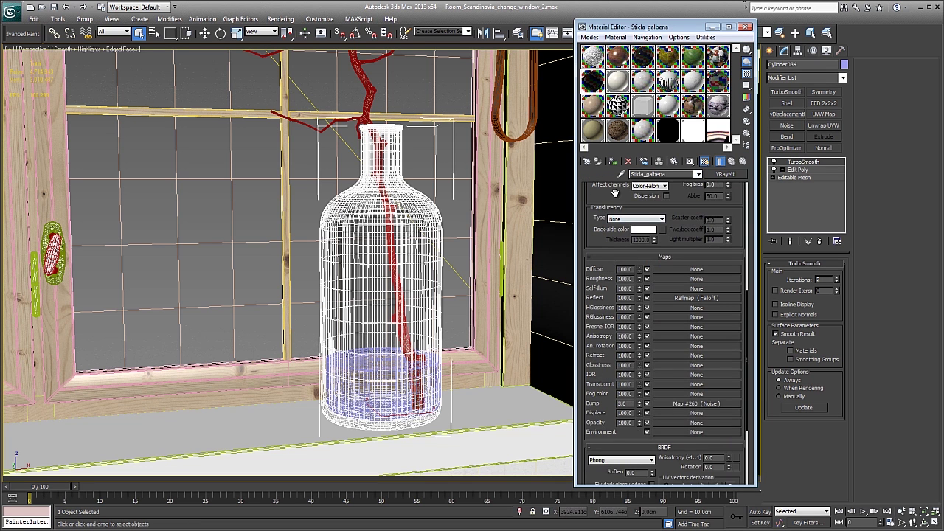
{"action": "left_click_drag", "start_coordinate": [615, 191], "coordinate": [618, 335]}
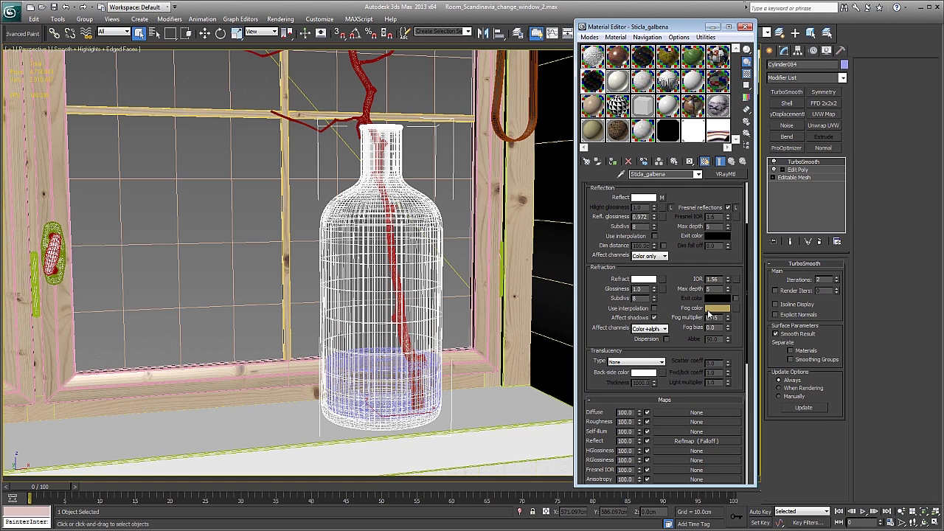
{"action": "left_click", "coordinate": [708, 310]}
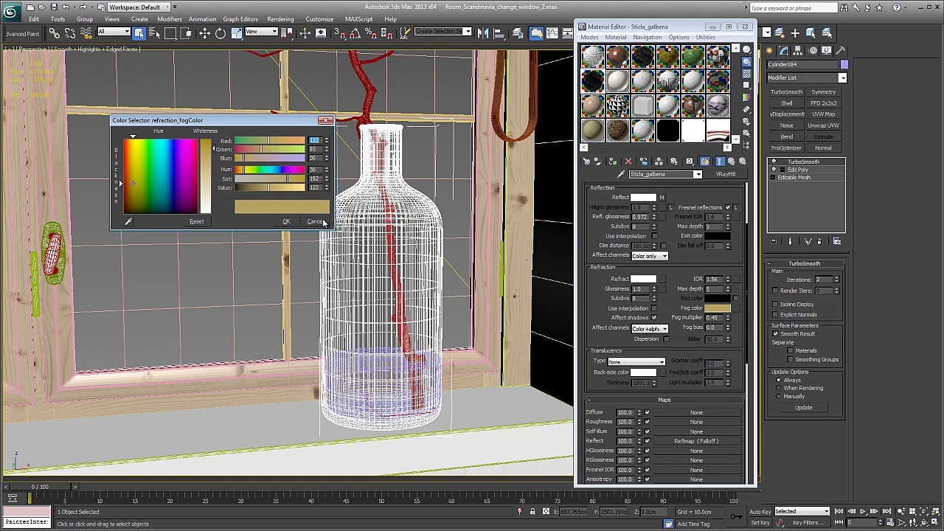
{"action": "left_click", "coordinate": [315, 221]}
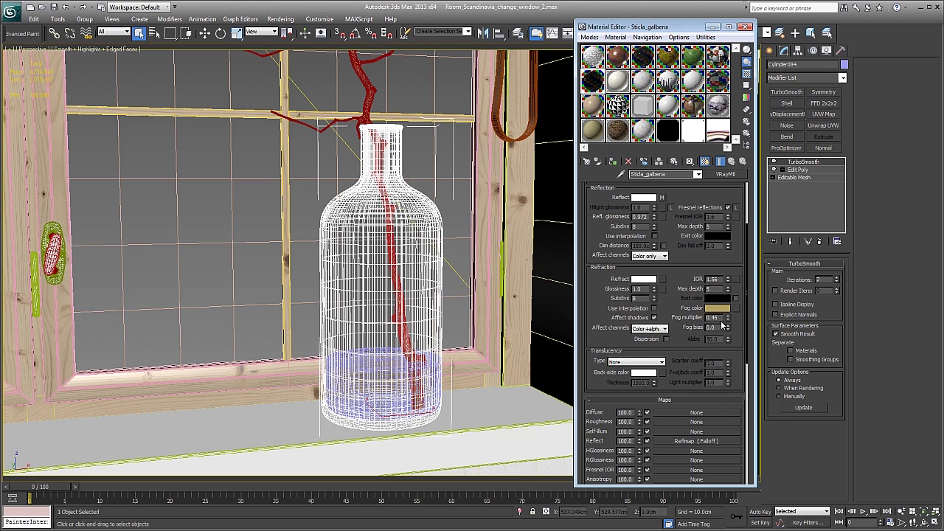
{"action": "left_click_drag", "start_coordinate": [721, 317], "coordinate": [708, 317]}
Review the glass's refraction colour without changing it.
{"action": "left_click_drag", "start_coordinate": [616, 299], "coordinate": [672, 317]}
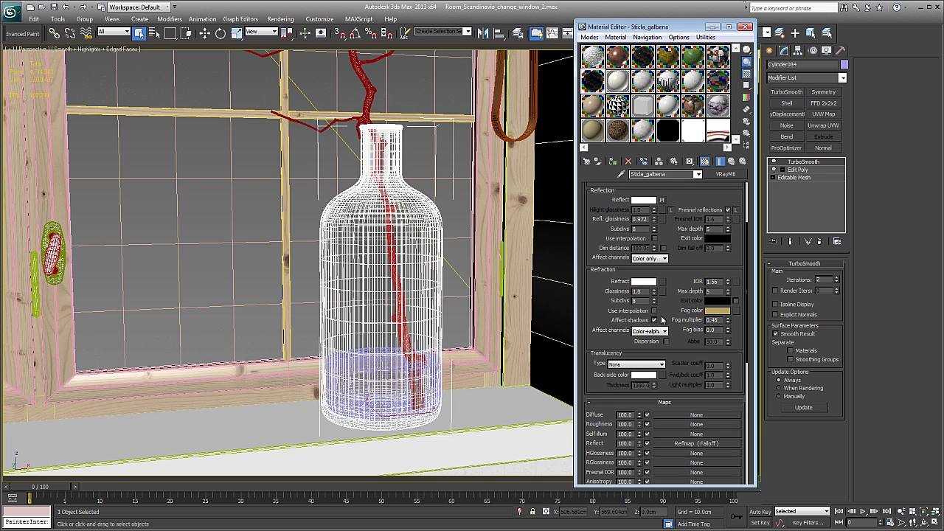
{"action": "scroll", "coordinate": [657, 295], "scroll_direction": "up", "scroll_amount": 1}
{"action": "left_click", "coordinate": [642, 302]}
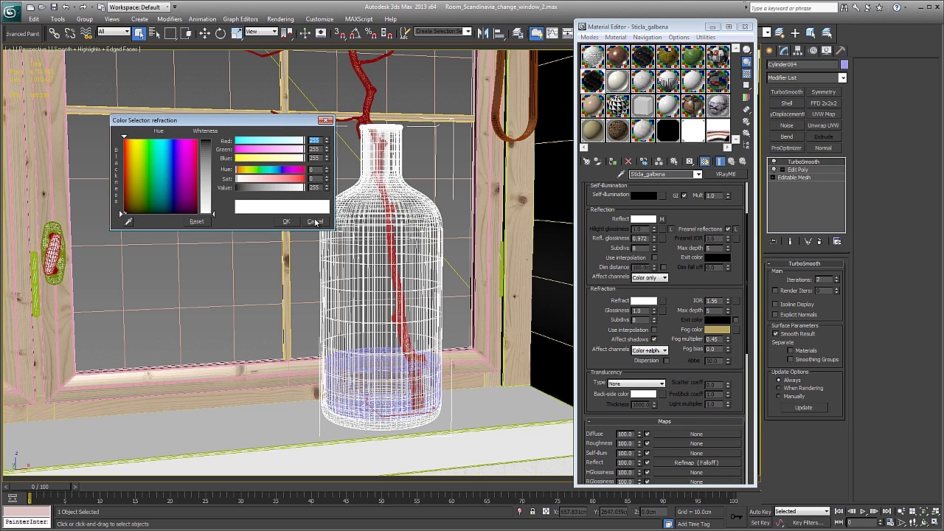
{"action": "left_click", "coordinate": [315, 222]}
{"action": "scroll", "coordinate": [604, 240], "scroll_direction": "up", "scroll_amount": 1}
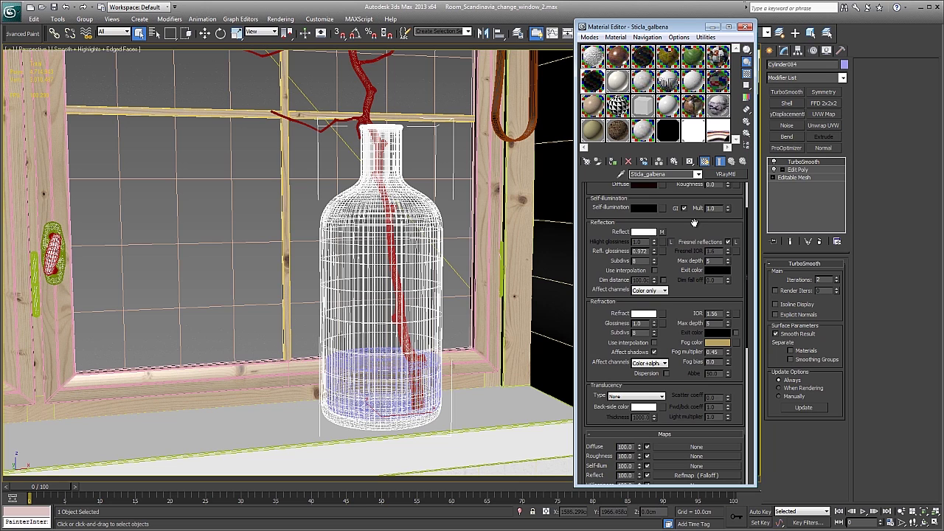
{"action": "scroll", "coordinate": [694, 223], "scroll_direction": "up", "scroll_amount": 4}
{"action": "left_click", "coordinate": [697, 174]}
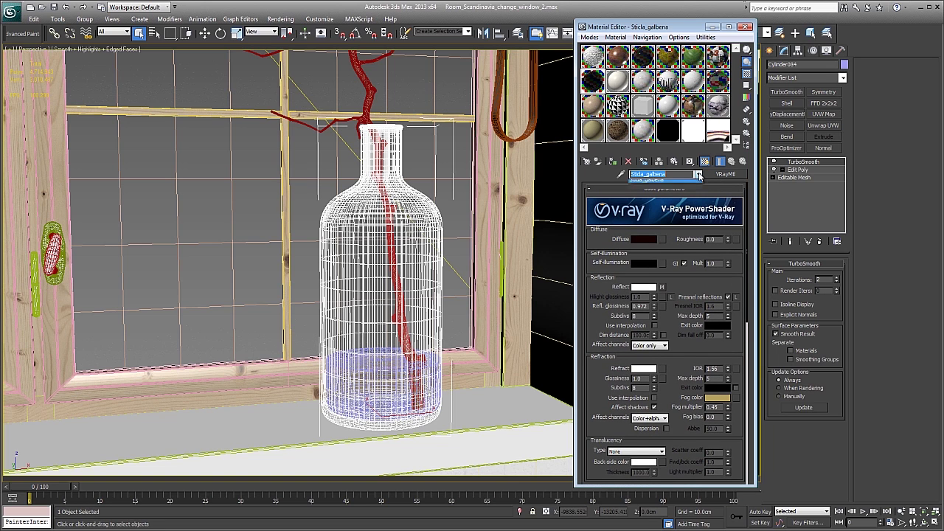
Load the Candle VRayFastSSS2 material (scale 7.0, IOR 1.3) for editing.
{"action": "left_click", "coordinate": [623, 83]}
{"action": "scroll", "coordinate": [263, 231], "scroll_direction": "down", "scroll_amount": 5}
{"action": "scroll", "coordinate": [334, 297], "scroll_direction": "down", "scroll_amount": 5}
{"action": "scroll", "coordinate": [335, 298], "scroll_direction": "up", "scroll_amount": 5}
{"action": "scroll", "coordinate": [354, 258], "scroll_direction": "up", "scroll_amount": 3}
{"action": "mouse_move", "coordinate": [354, 258]}
{"action": "middle_mouse_down"}
{"action": "mouse_move", "coordinate": [373, 238]}
{"action": "mouse_move", "coordinate": [348, 232]}
{"action": "middle_mouse_up"}
{"action": "left_click", "coordinate": [352, 292]}
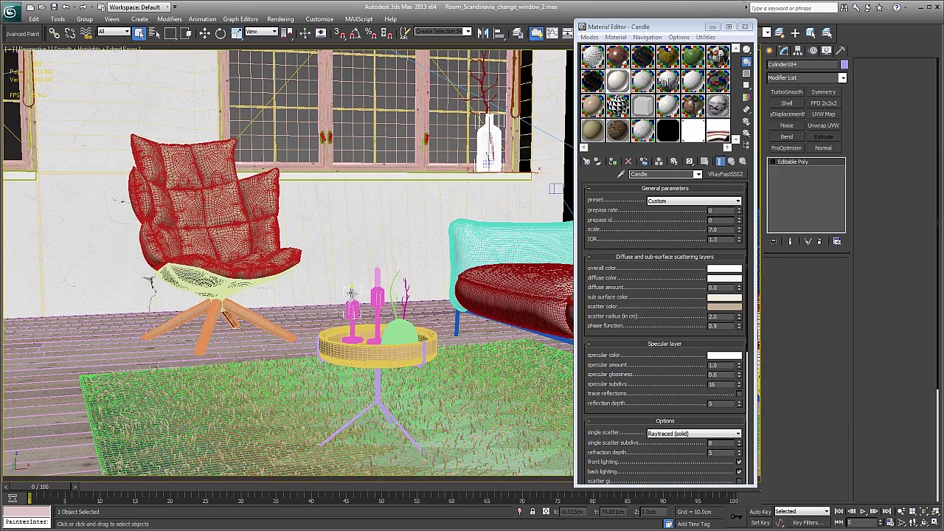
{"action": "key", "text": "z"}
{"action": "middle_click_drag", "start_coordinate": [364, 301], "coordinate": [400, 227], "text": "alt"}
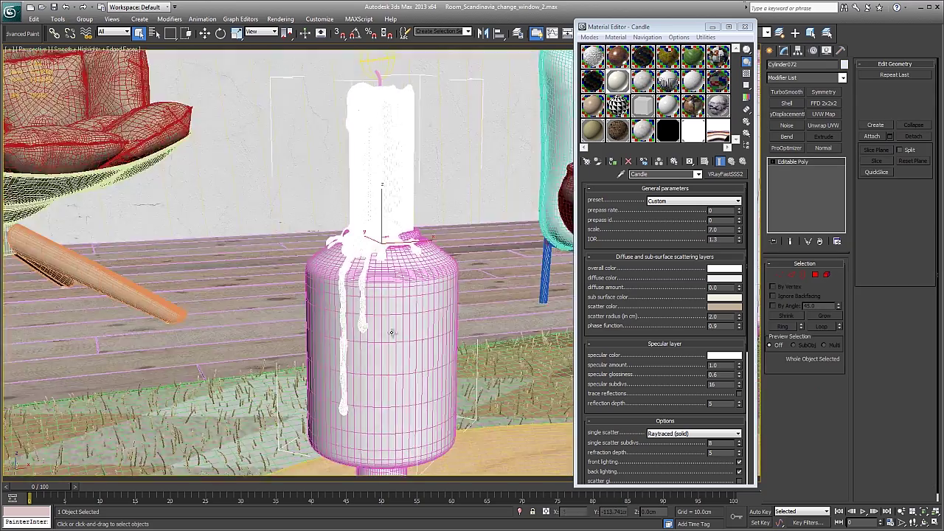
{"action": "key", "text": "F4"}
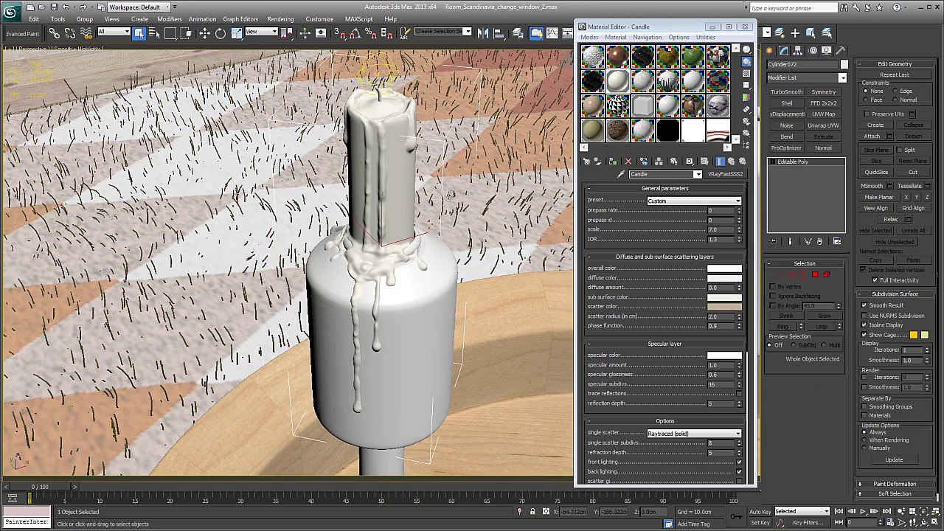
{"action": "mouse_move", "coordinate": [418, 191]}
{"action": "middle_mouse_down", "text": "alt"}
{"action": "mouse_move", "coordinate": [394, 196]}
{"action": "mouse_move", "coordinate": [392, 187]}
{"action": "middle_mouse_up", "text": "alt"}
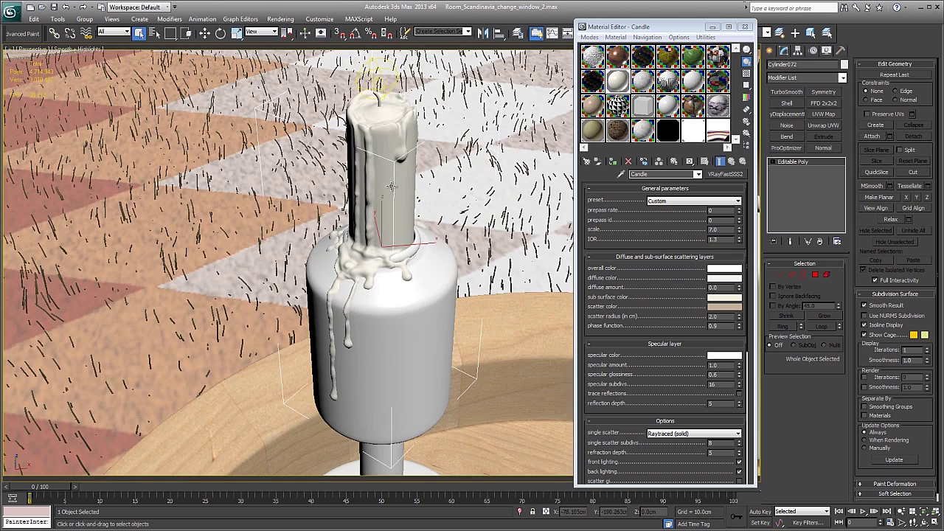
{"action": "scroll", "coordinate": [627, 237], "scroll_direction": "down", "scroll_amount": 2}
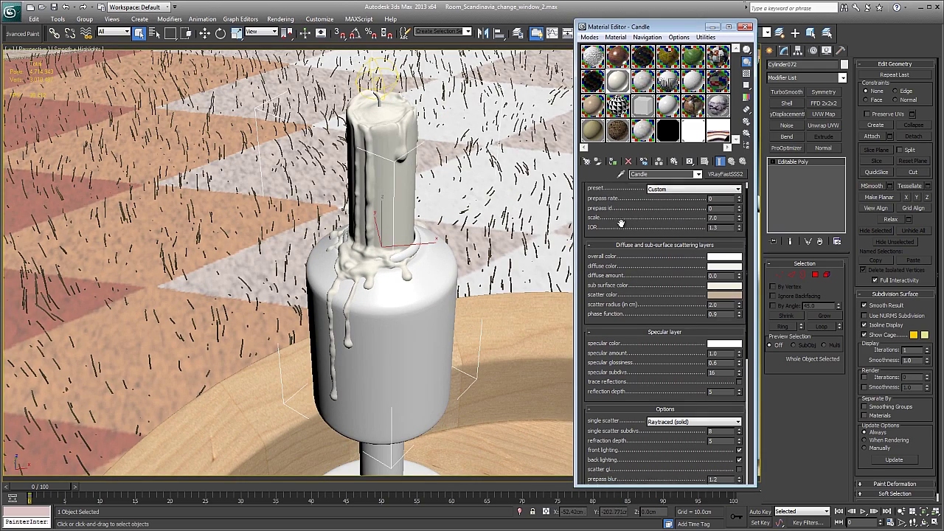
{"action": "scroll", "coordinate": [627, 229], "scroll_direction": "up", "scroll_amount": 2}
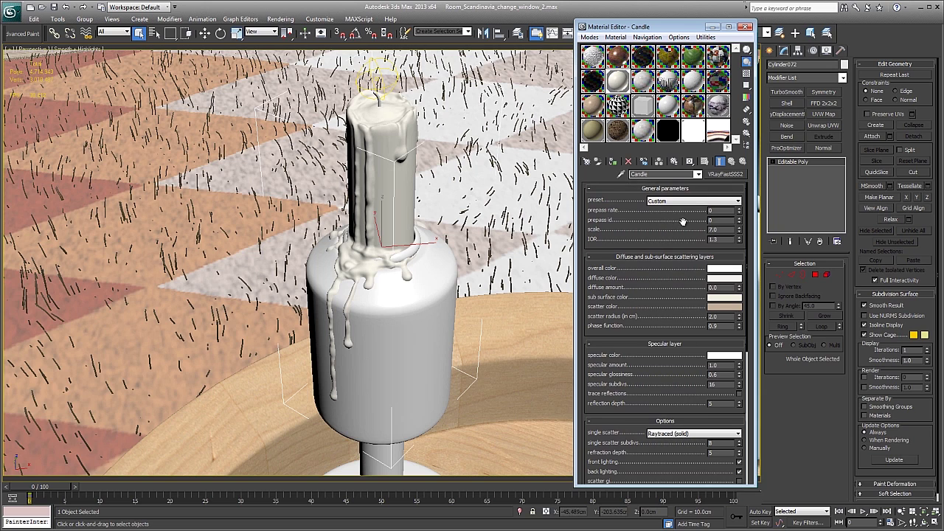
{"action": "left_click_drag", "start_coordinate": [686, 222], "coordinate": [692, 213]}
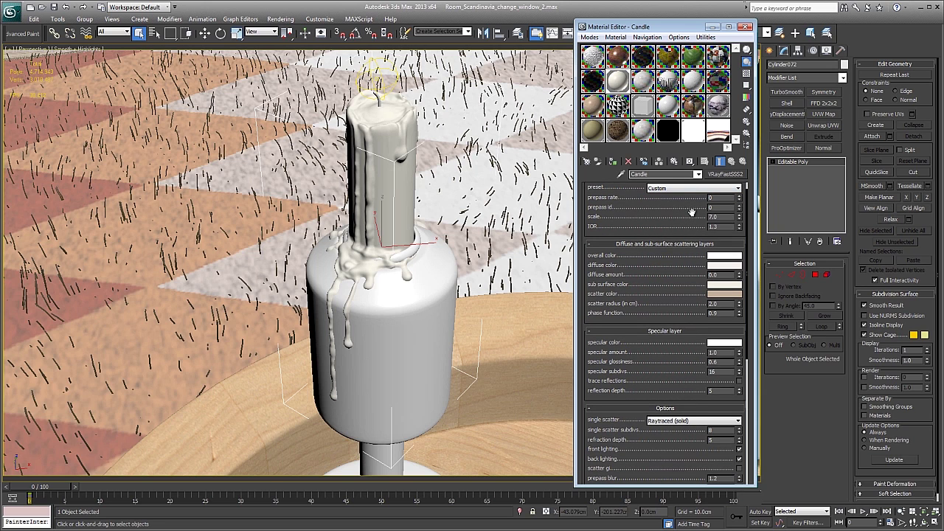
{"action": "scroll", "coordinate": [624, 284], "scroll_direction": "down", "scroll_amount": 3}
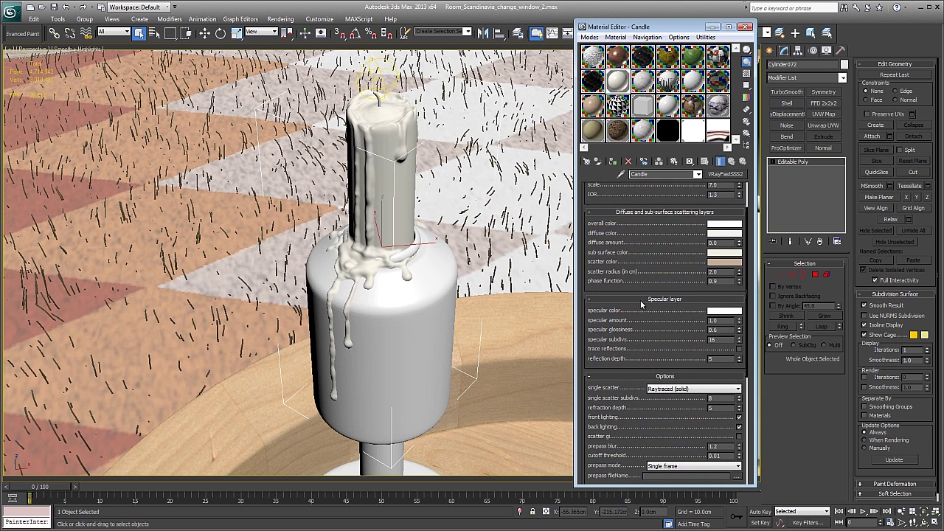
{"action": "left_click_drag", "start_coordinate": [642, 340], "coordinate": [628, 274]}
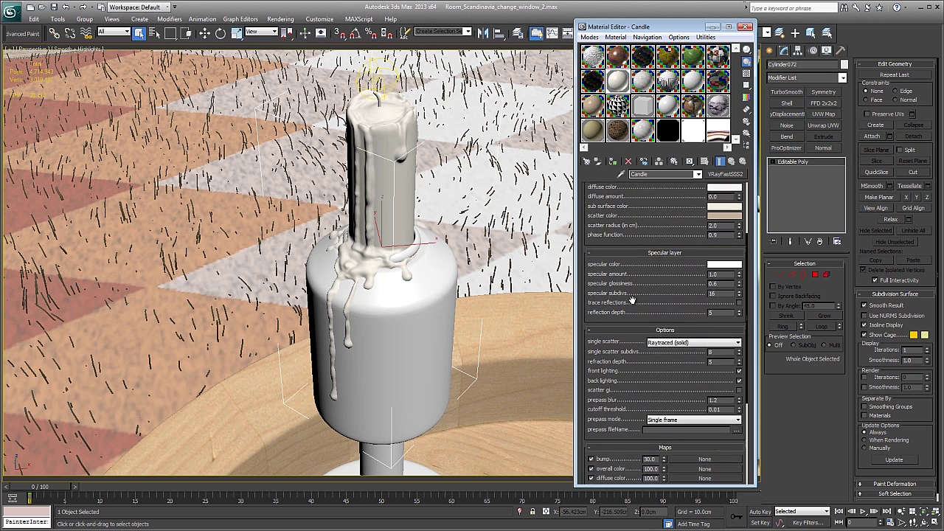
{"action": "scroll", "coordinate": [628, 274], "scroll_direction": "down", "scroll_amount": 5}
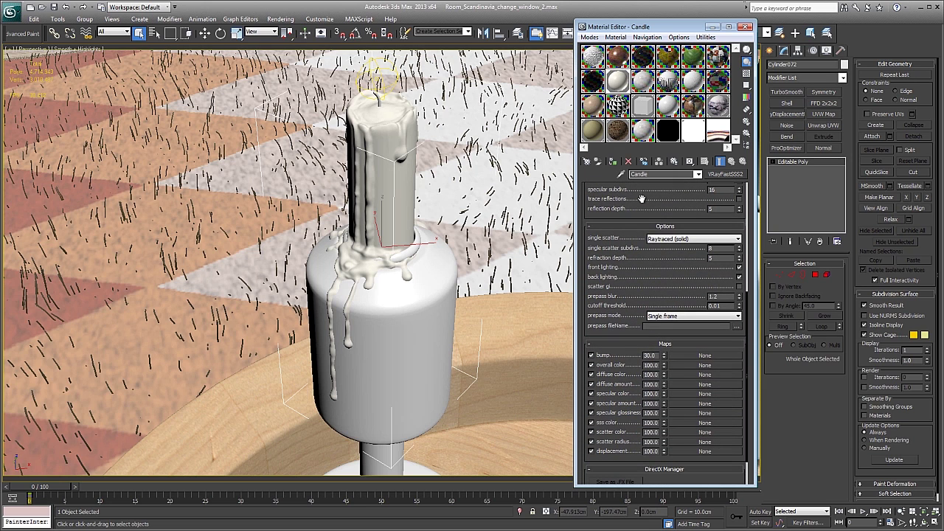
{"action": "left_click_drag", "start_coordinate": [651, 210], "coordinate": [622, 339]}
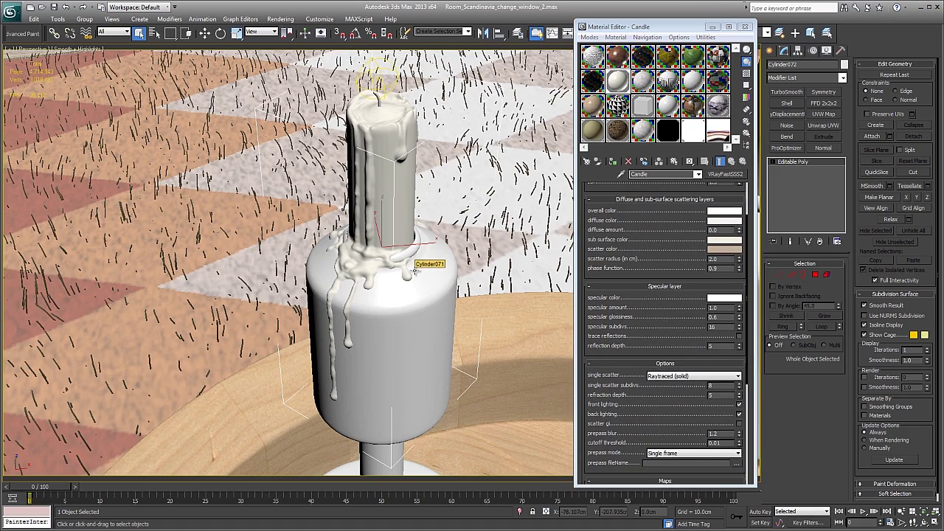
{"action": "scroll", "coordinate": [417, 260], "scroll_direction": "down", "scroll_amount": 2}
{"action": "scroll", "coordinate": [416, 260], "scroll_direction": "down", "scroll_amount": 2}
{"action": "scroll", "coordinate": [417, 260], "scroll_direction": "down", "scroll_amount": 1}
{"action": "scroll", "coordinate": [426, 255], "scroll_direction": "down", "scroll_amount": 1}
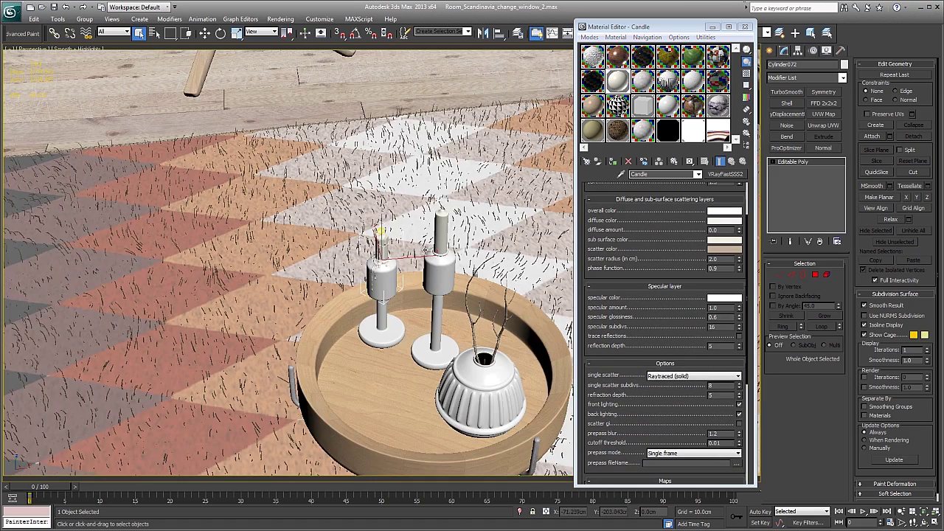
Orbit and zoom around the chair, window, candle holders and sofa in the living room.
{"action": "scroll", "coordinate": [387, 212], "scroll_direction": "down", "scroll_amount": 2}
{"action": "middle_click_drag", "start_coordinate": [387, 213], "coordinate": [386, 326], "text": "alt"}
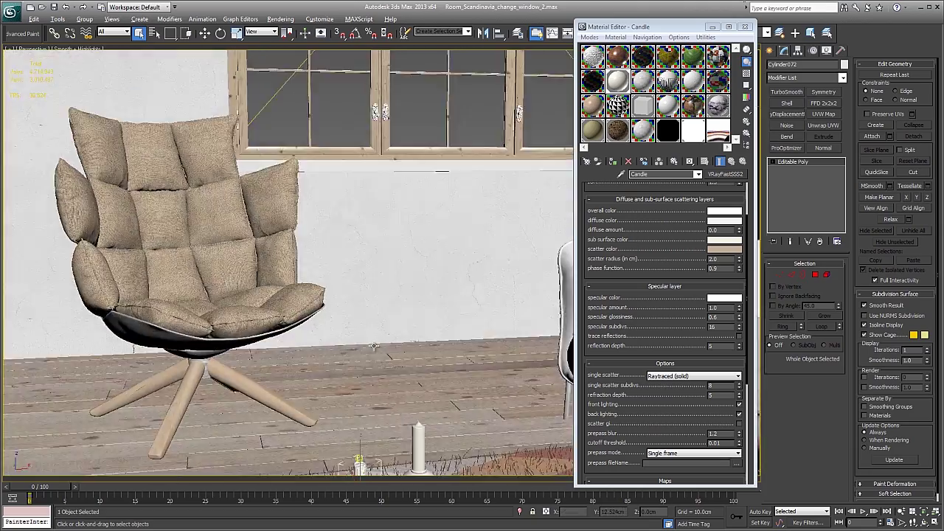
{"action": "scroll", "coordinate": [386, 326], "scroll_direction": "up", "scroll_amount": 3}
{"action": "scroll", "coordinate": [386, 326], "scroll_direction": "up", "scroll_amount": 2}
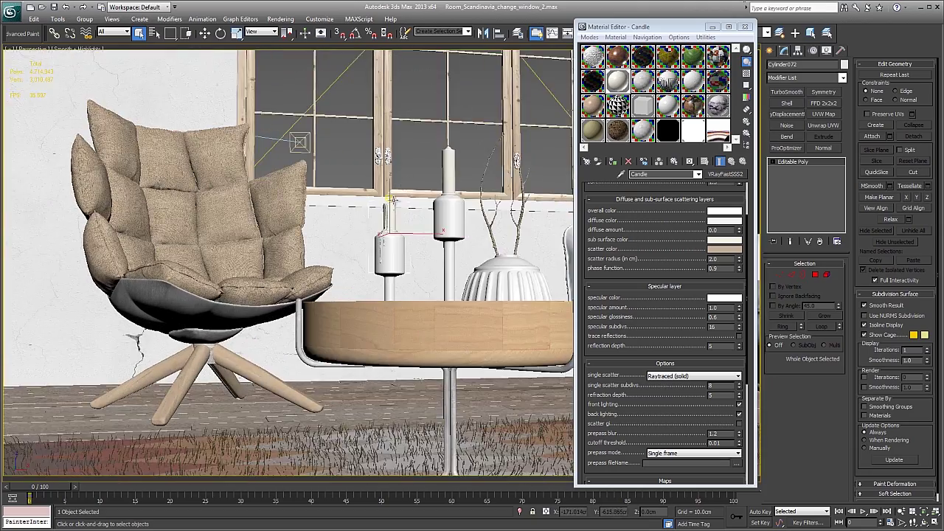
{"action": "scroll", "coordinate": [386, 325], "scroll_direction": "up", "scroll_amount": 2}
{"action": "middle_click_drag", "start_coordinate": [391, 198], "coordinate": [398, 275], "text": "alt"}
{"action": "scroll", "coordinate": [313, 284], "scroll_direction": "down", "scroll_amount": 2}
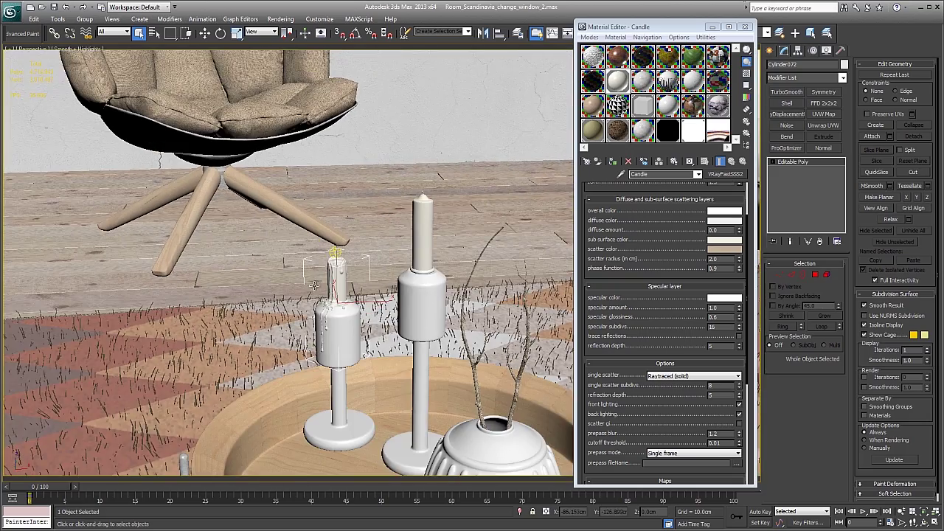
{"action": "scroll", "coordinate": [347, 289], "scroll_direction": "down", "scroll_amount": 2}
{"action": "scroll", "coordinate": [359, 277], "scroll_direction": "down", "scroll_amount": 1}
{"action": "mouse_move", "coordinate": [502, 276]}
{"action": "middle_mouse_down", "text": "alt"}
{"action": "mouse_move", "coordinate": [516, 251]}
{"action": "mouse_move", "coordinate": [446, 189]}
{"action": "middle_mouse_up", "text": "alt"}
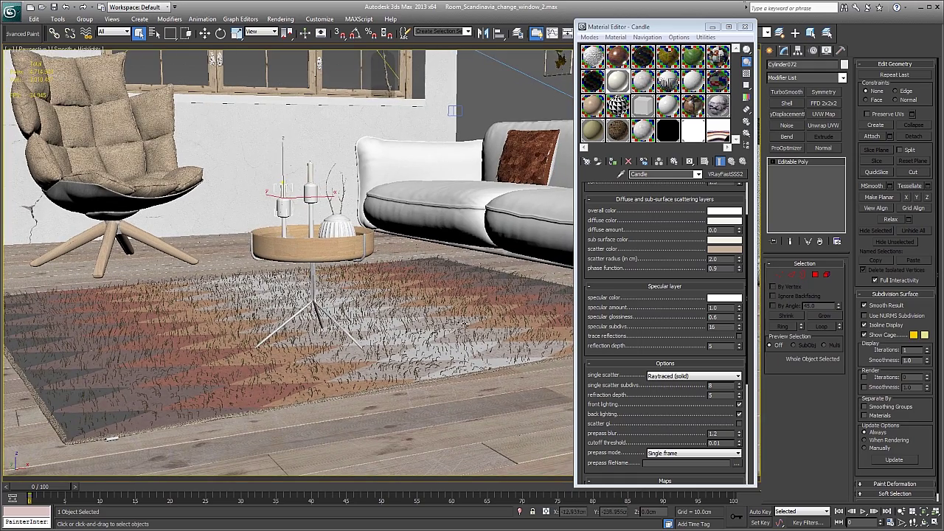
Select the rug Object003, showing its UVW Map (Box, 20.0 cm, channel 2), and frame its corner.
{"action": "left_click", "coordinate": [498, 361]}
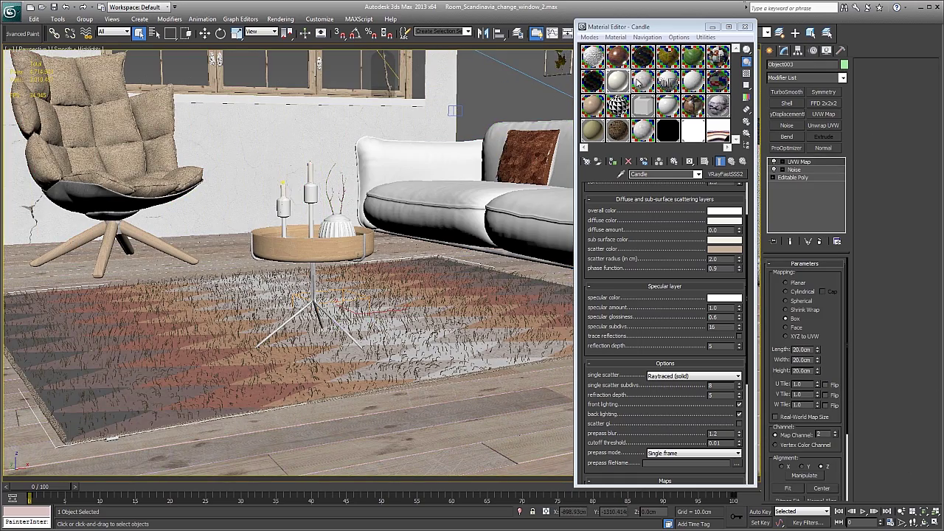
{"action": "scroll", "coordinate": [221, 354], "scroll_direction": "up", "scroll_amount": 3}
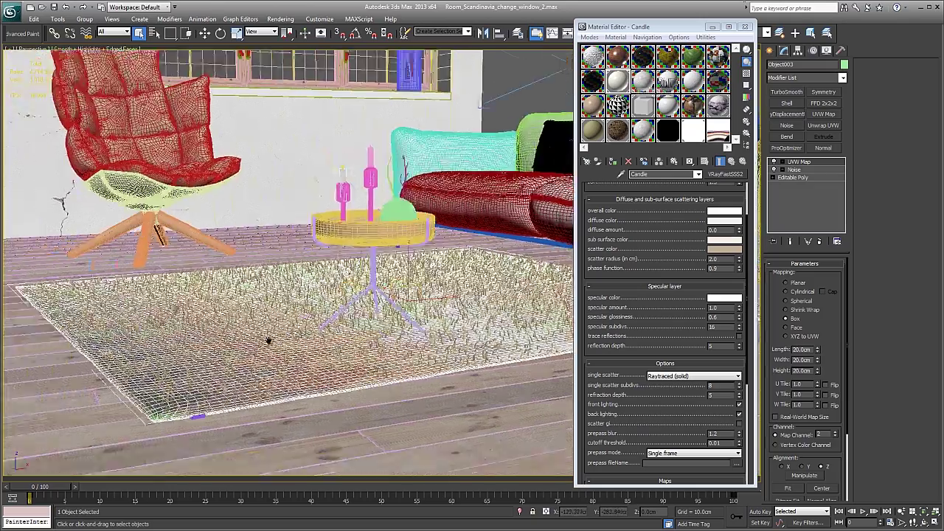
{"action": "scroll", "coordinate": [295, 329], "scroll_direction": "up", "scroll_amount": 3}
{"action": "scroll", "coordinate": [332, 313], "scroll_direction": "up", "scroll_amount": 3}
{"action": "scroll", "coordinate": [352, 306], "scroll_direction": "up", "scroll_amount": 2}
{"action": "mouse_move", "coordinate": [352, 306]}
{"action": "middle_mouse_down", "text": "alt"}
{"action": "mouse_move", "coordinate": [354, 293]}
{"action": "mouse_move", "coordinate": [341, 290]}
{"action": "middle_mouse_up", "text": "alt"}
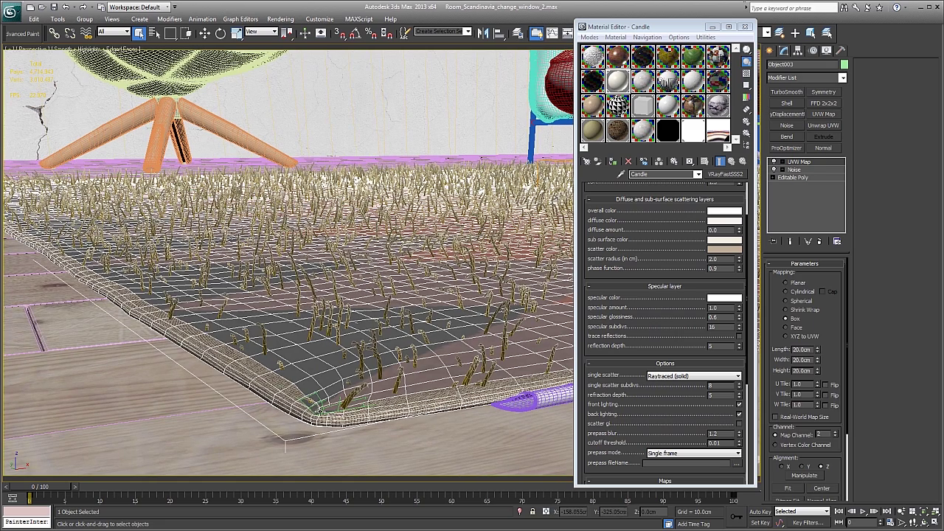
Select Hair Base and drag its mr Parameters shader onto an empty Material Editor slot.
{"action": "left_click", "coordinate": [324, 407]}
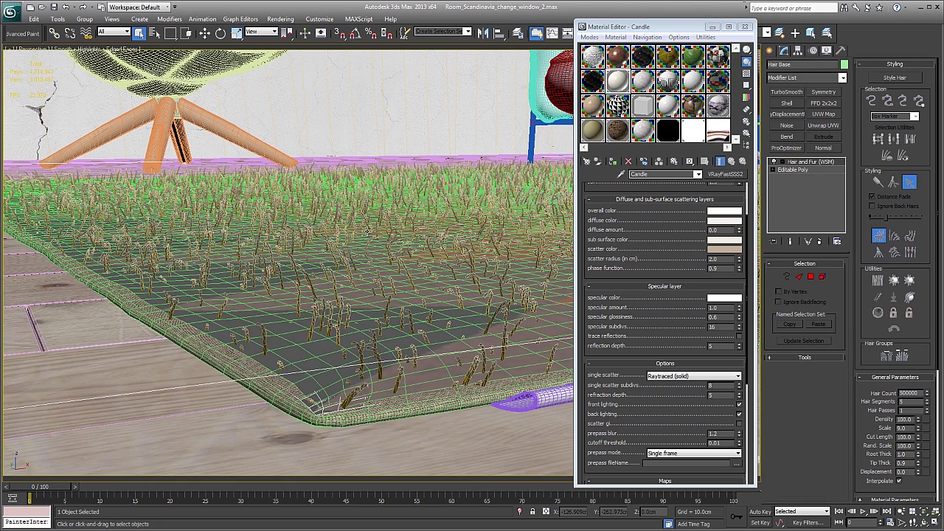
{"action": "scroll", "coordinate": [479, 201], "scroll_direction": "up", "scroll_amount": 3}
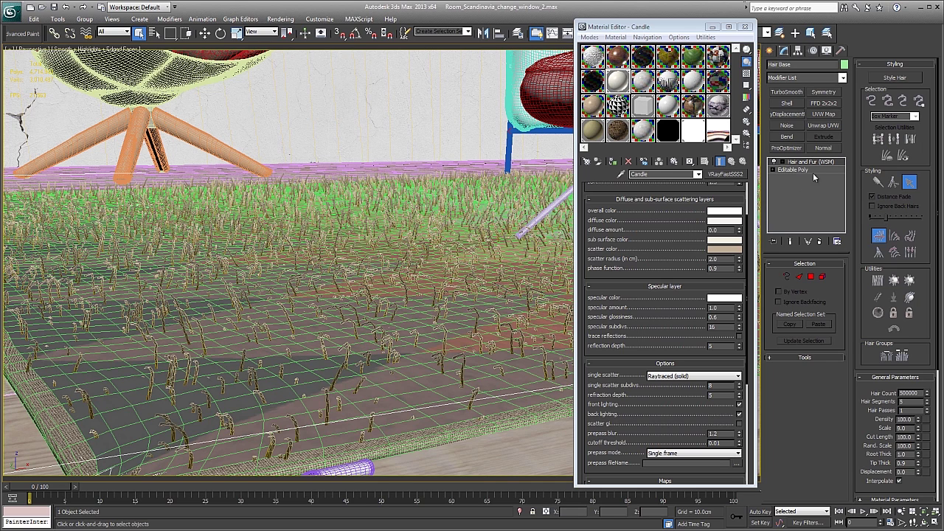
{"action": "left_click_drag", "start_coordinate": [862, 284], "coordinate": [873, 121]}
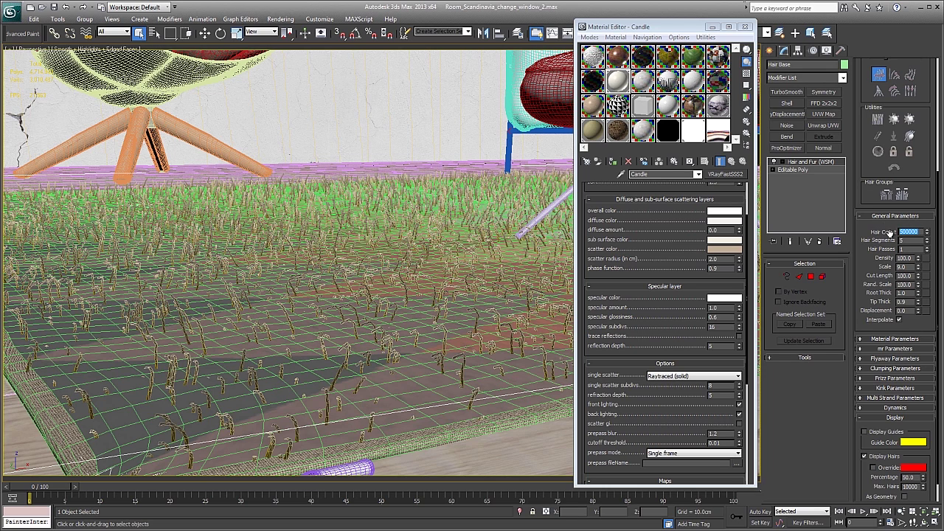
{"action": "scroll", "coordinate": [897, 232], "scroll_direction": "down", "scroll_amount": 2}
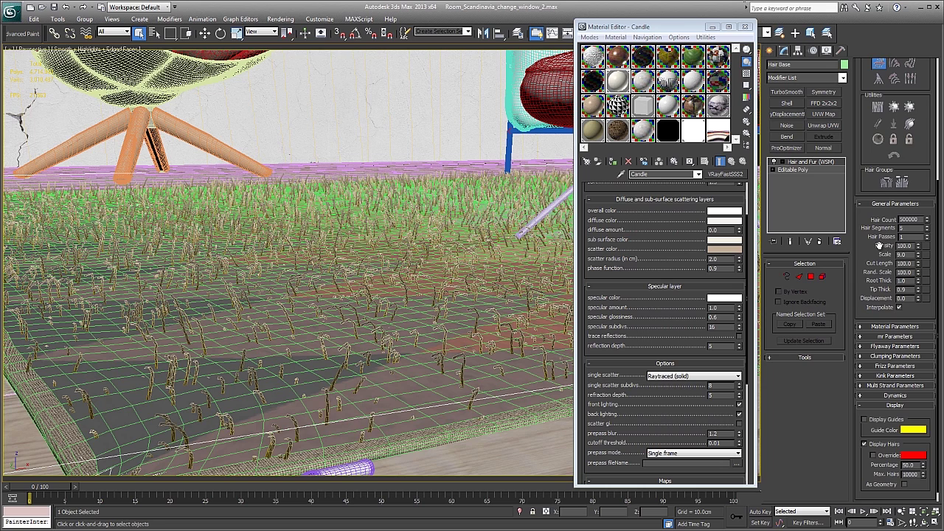
{"action": "scroll", "coordinate": [903, 230], "scroll_direction": "down", "scroll_amount": 2}
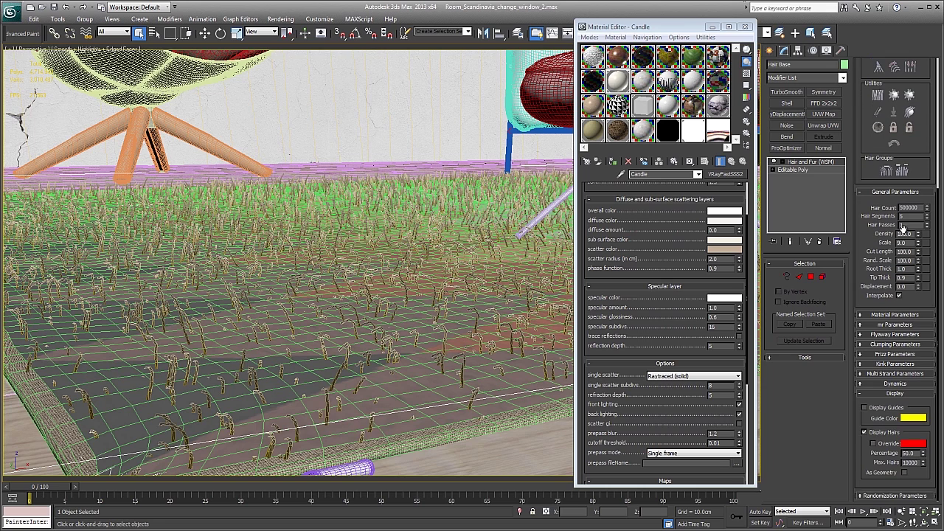
{"action": "left_click", "coordinate": [904, 315]}
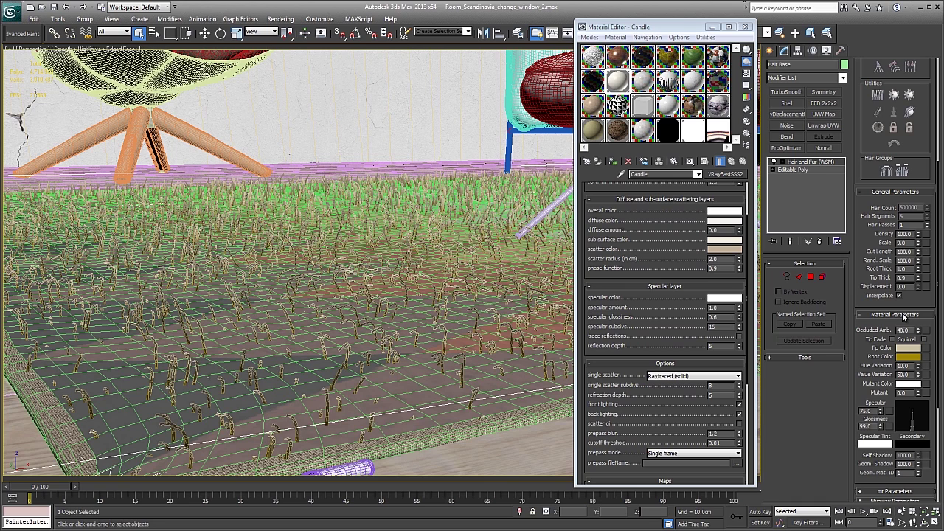
{"action": "left_click", "coordinate": [903, 315]}
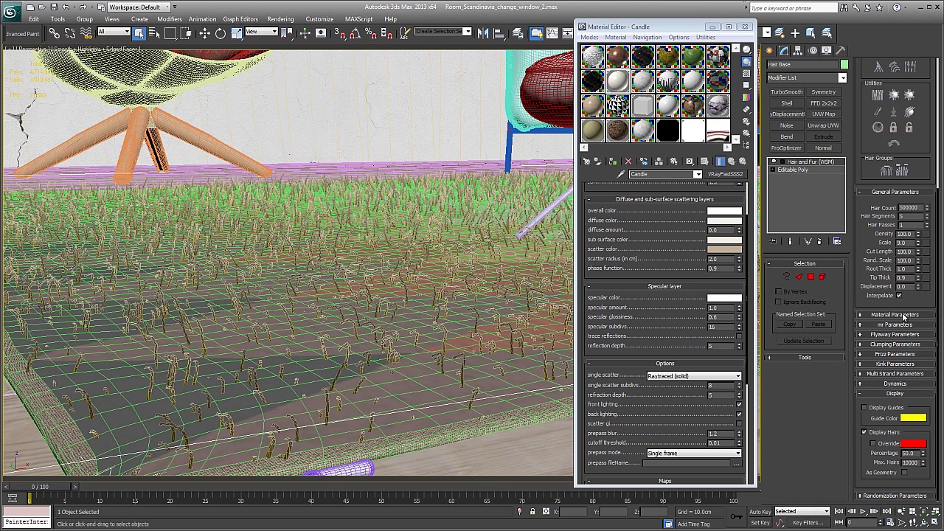
{"action": "left_click", "coordinate": [906, 324]}
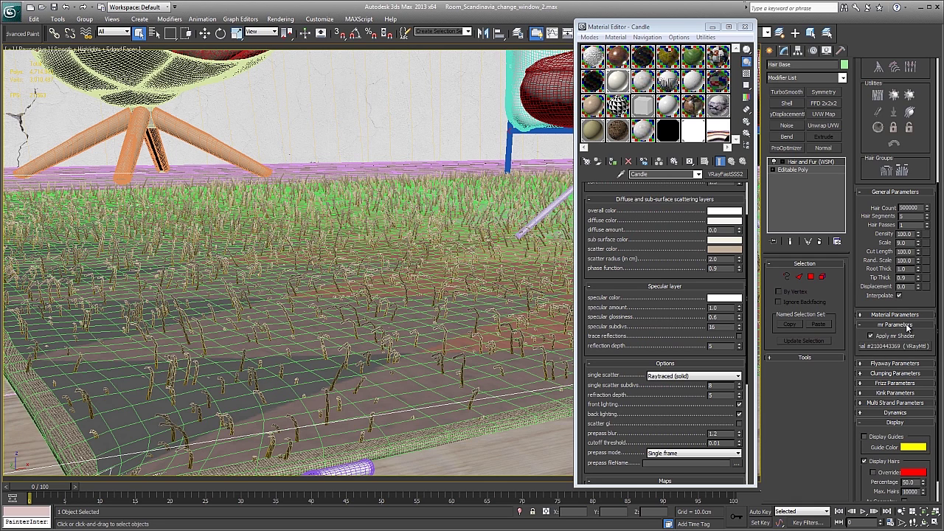
{"action": "left_click_drag", "start_coordinate": [895, 346], "coordinate": [618, 133]}
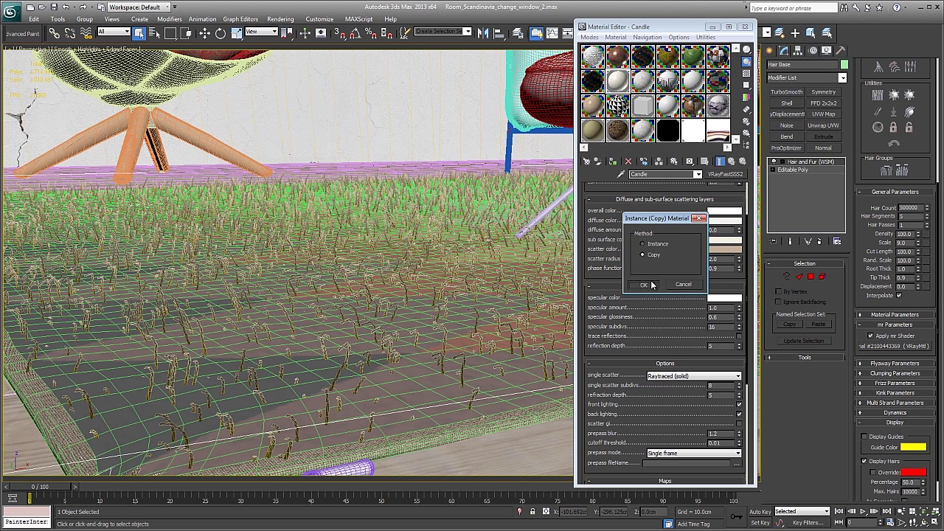
Accept the copy and open an enlarged preview of the fur's VRayMtl material.
{"action": "left_click", "coordinate": [644, 284]}
{"action": "left_click", "coordinate": [618, 133]}
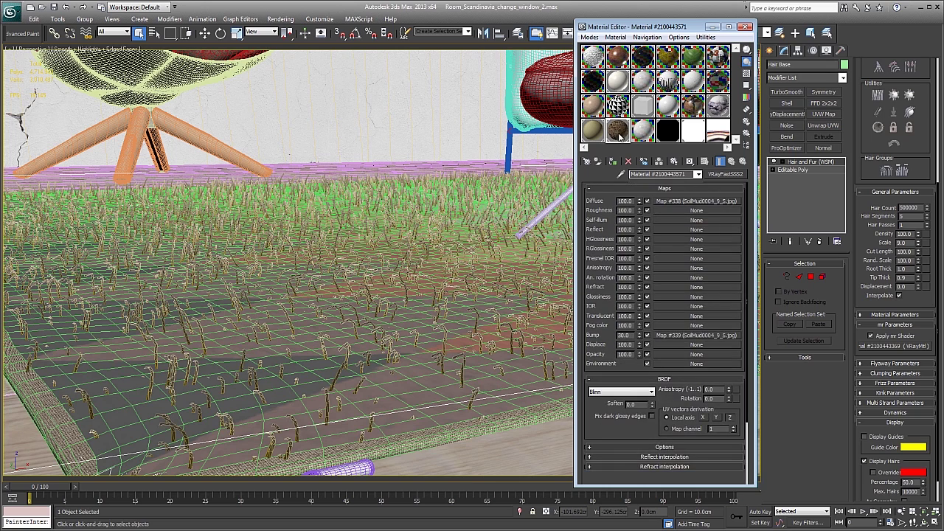
{"action": "double_click", "coordinate": [619, 133]}
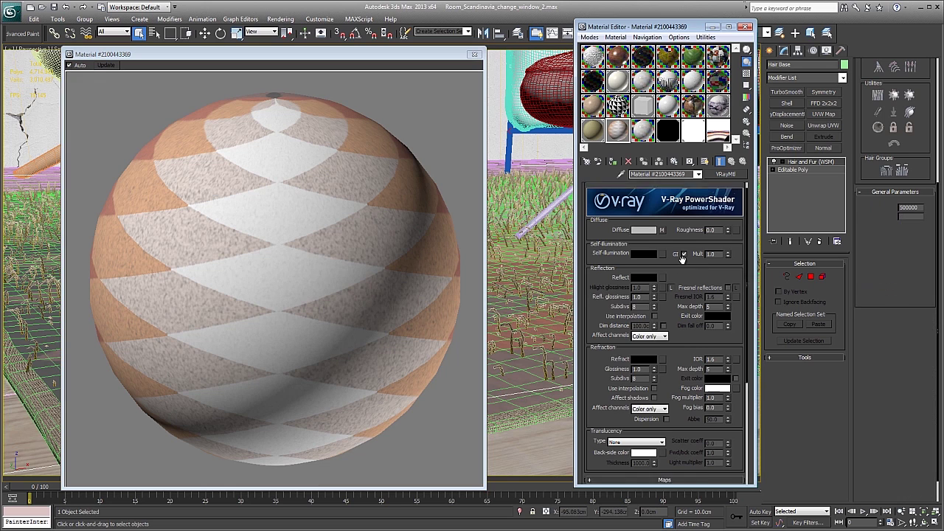
Expand the Maps rollout showing carpet_diffuse.jpg on Diffuse, and close the enlarged preview.
{"action": "left_click_drag", "start_coordinate": [686, 275], "coordinate": [660, 198]}
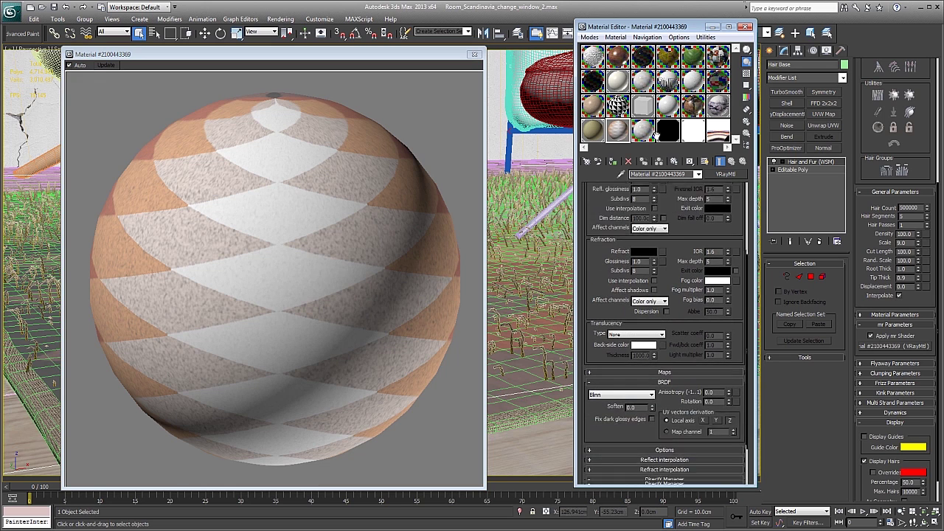
{"action": "left_click", "coordinate": [668, 323]}
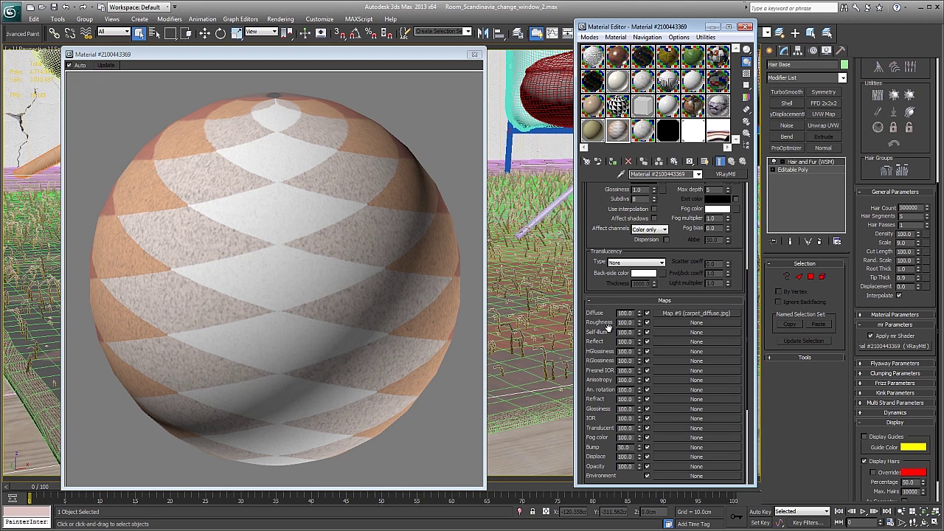
{"action": "scroll", "coordinate": [694, 303], "scroll_direction": "down", "scroll_amount": 2}
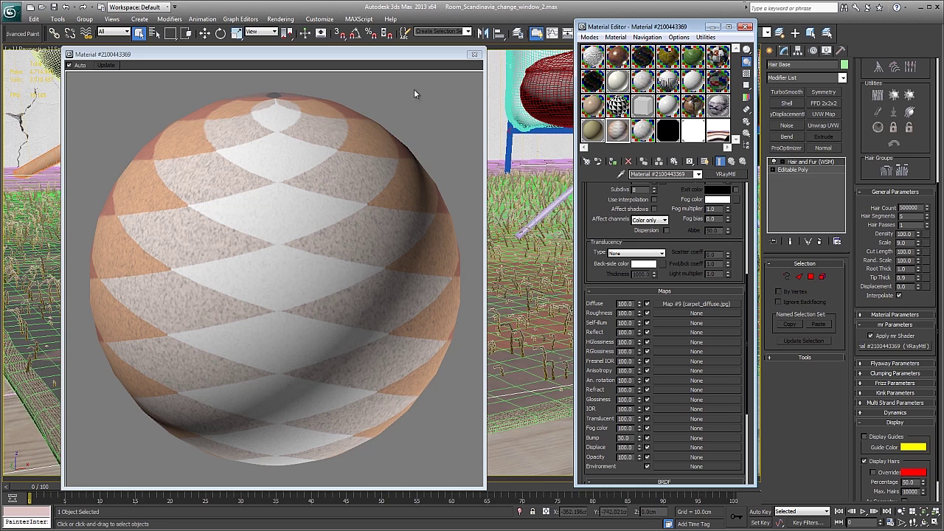
{"action": "left_click", "coordinate": [474, 54]}
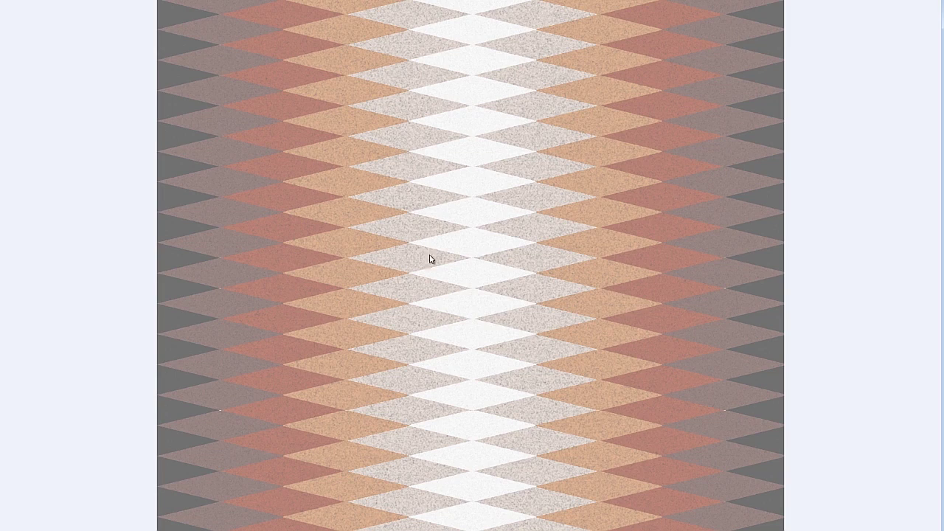
Zoom in and out on carpet_diffuse.jpg to inspect its grainy rhombus pattern.
{"action": "scroll", "coordinate": [413, 261], "scroll_direction": "up", "scroll_amount": 5}
{"action": "scroll", "coordinate": [426, 259], "scroll_direction": "down", "scroll_amount": 5}
{"action": "scroll", "coordinate": [624, 273], "scroll_direction": "up", "scroll_amount": 2}
{"action": "scroll", "coordinate": [653, 258], "scroll_direction": "up", "scroll_amount": 2}
{"action": "scroll", "coordinate": [642, 247], "scroll_direction": "up", "scroll_amount": 1}
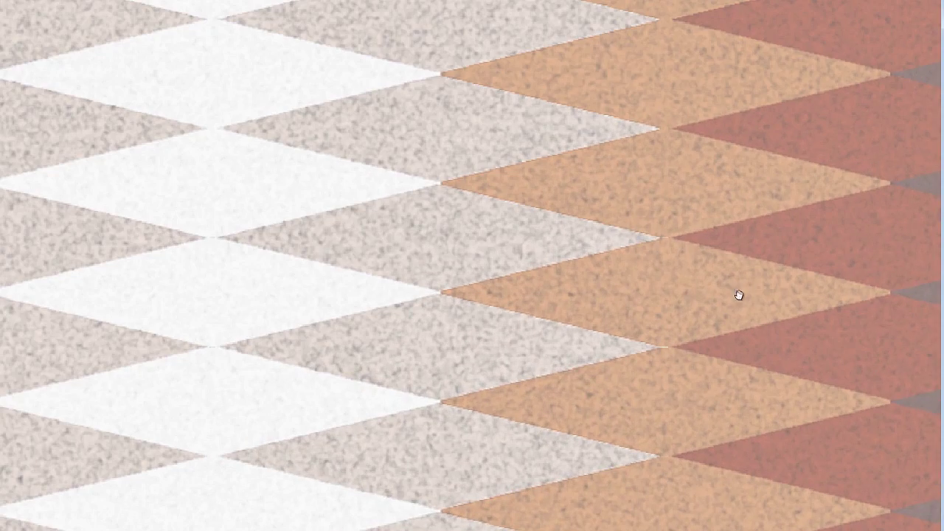
{"action": "scroll", "coordinate": [752, 303], "scroll_direction": "down", "scroll_amount": 3}
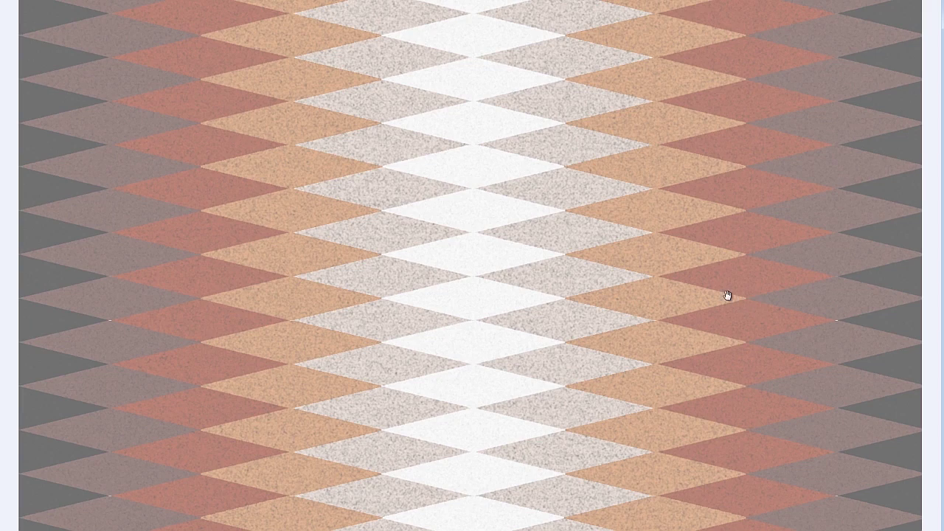
{"action": "scroll", "coordinate": [728, 295], "scroll_direction": "up", "scroll_amount": 2}
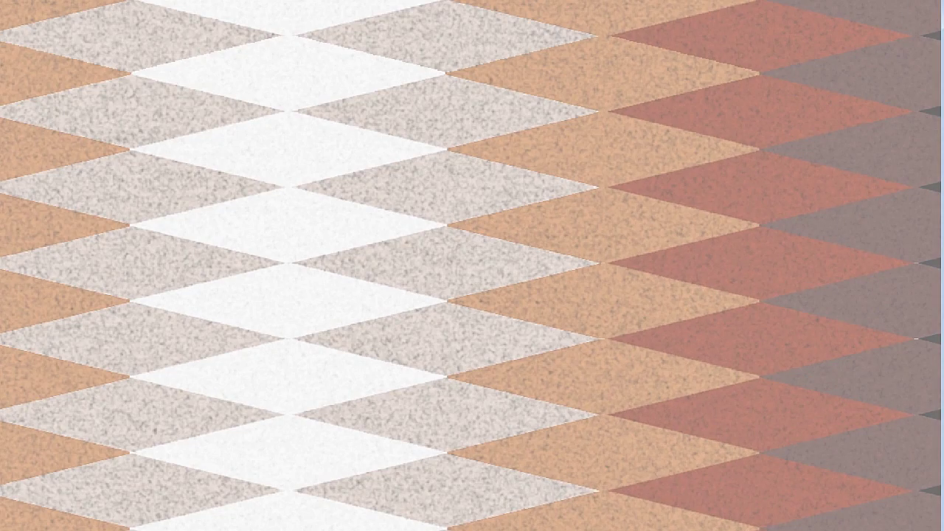
{"action": "scroll", "coordinate": [818, 224], "scroll_direction": "down", "scroll_amount": 1}
{"action": "scroll", "coordinate": [817, 233], "scroll_direction": "down", "scroll_amount": 1}
{"action": "scroll", "coordinate": [816, 240], "scroll_direction": "down", "scroll_amount": 1}
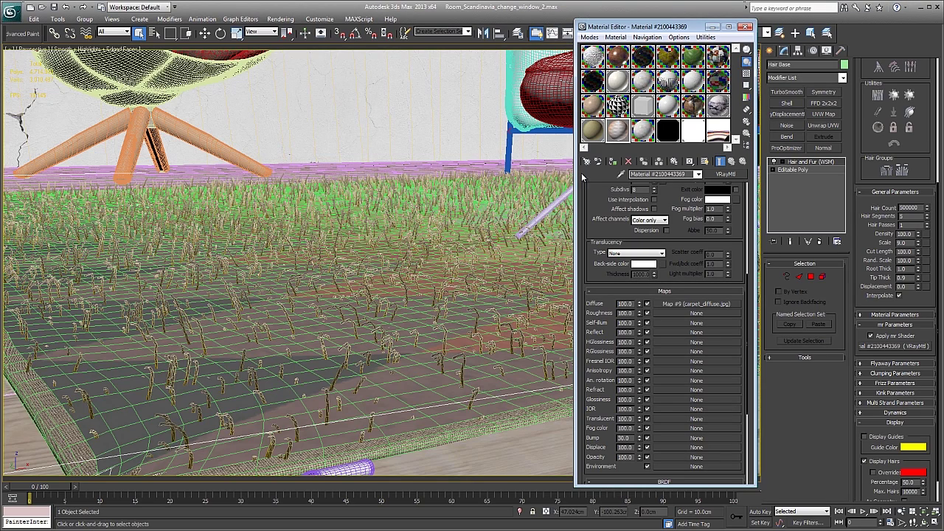
Expand Clumping Parameters, showing Clumps 152, Strength 0.05 and Randomize 0.84.
{"action": "scroll", "coordinate": [607, 425], "scroll_direction": "down", "scroll_amount": 2}
{"action": "scroll", "coordinate": [607, 426], "scroll_direction": "up", "scroll_amount": 1}
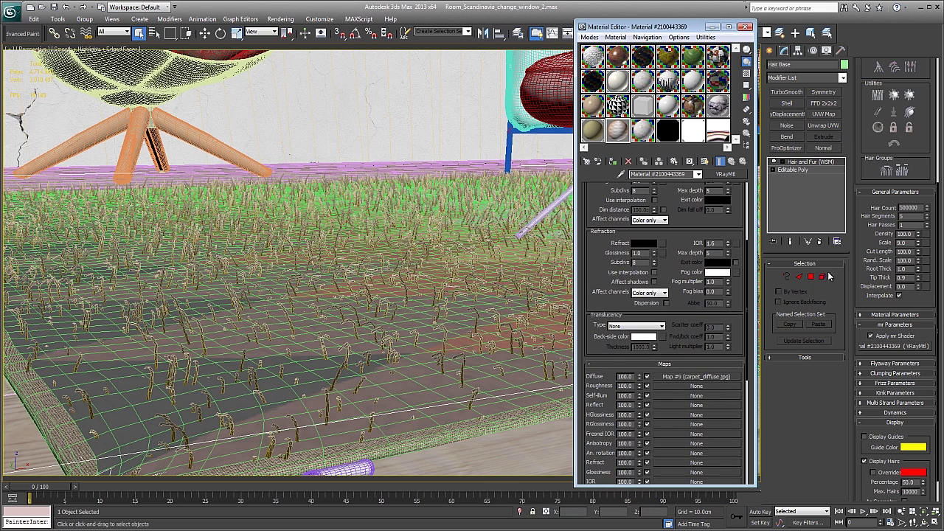
{"action": "scroll", "coordinate": [880, 281], "scroll_direction": "down", "scroll_amount": 1}
{"action": "scroll", "coordinate": [878, 222], "scroll_direction": "down", "scroll_amount": 1}
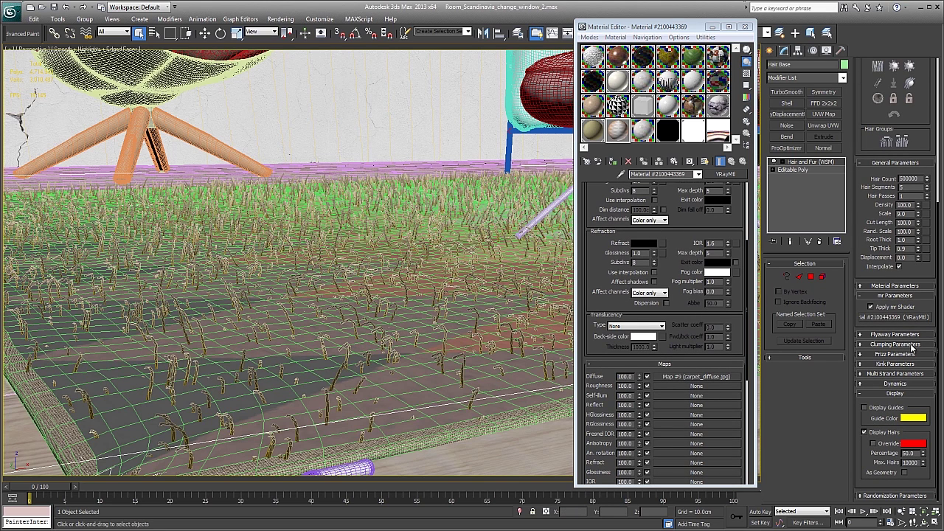
{"action": "left_click", "coordinate": [912, 345]}
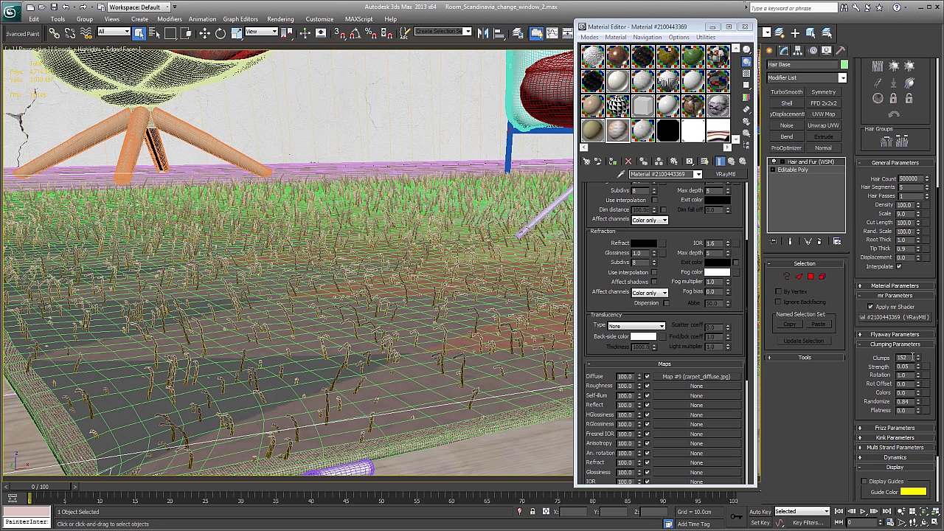
Briefly open and close the Frizz and Kink Parameters rollouts.
{"action": "scroll", "coordinate": [874, 365], "scroll_direction": "down", "scroll_amount": 2}
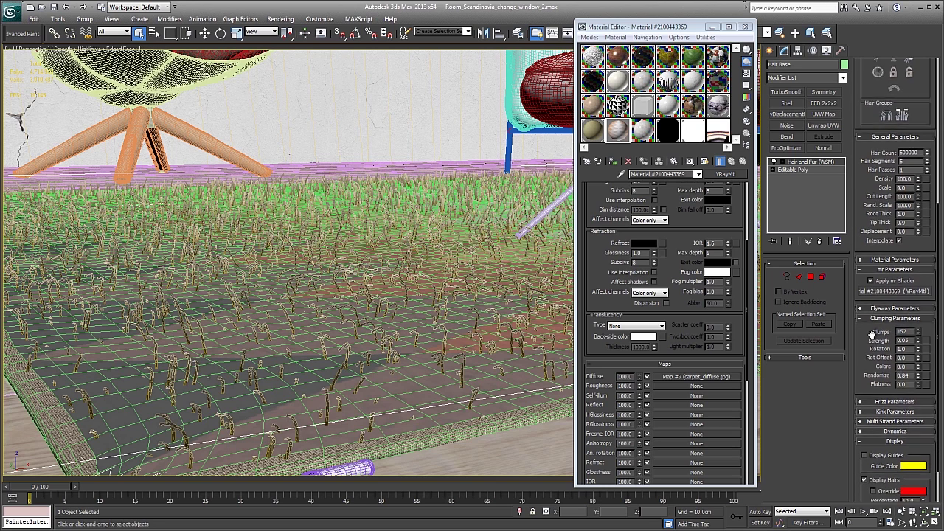
{"action": "scroll", "coordinate": [876, 321], "scroll_direction": "down", "scroll_amount": 2}
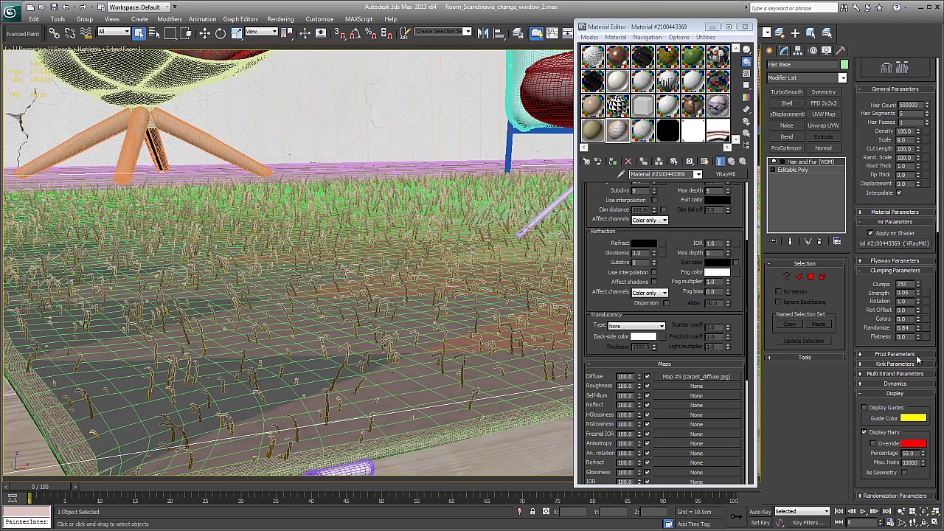
{"action": "left_click", "coordinate": [918, 356]}
{"action": "left_click", "coordinate": [918, 356]}
{"action": "left_click", "coordinate": [918, 364]}
{"action": "left_click", "coordinate": [918, 365]}
{"action": "scroll", "coordinate": [875, 301], "scroll_direction": "up", "scroll_amount": 3}
{"action": "scroll", "coordinate": [881, 178], "scroll_direction": "up", "scroll_amount": 3}
Zoom in on the fur carpet, toggling the edged-faces overlay off and back on.
{"action": "scroll", "coordinate": [934, 131], "scroll_direction": "up", "scroll_amount": 2}
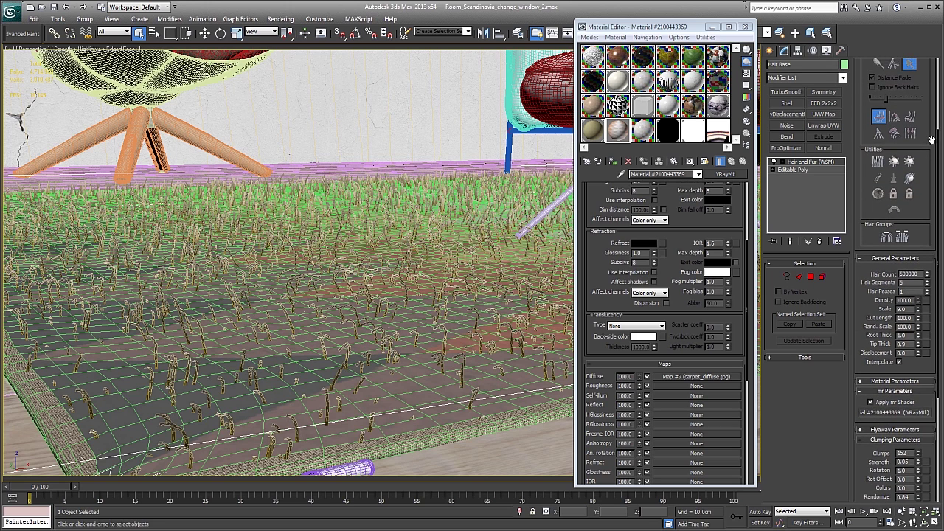
{"action": "scroll", "coordinate": [934, 132], "scroll_direction": "up", "scroll_amount": 3}
{"action": "scroll", "coordinate": [257, 174], "scroll_direction": "down", "scroll_amount": 5}
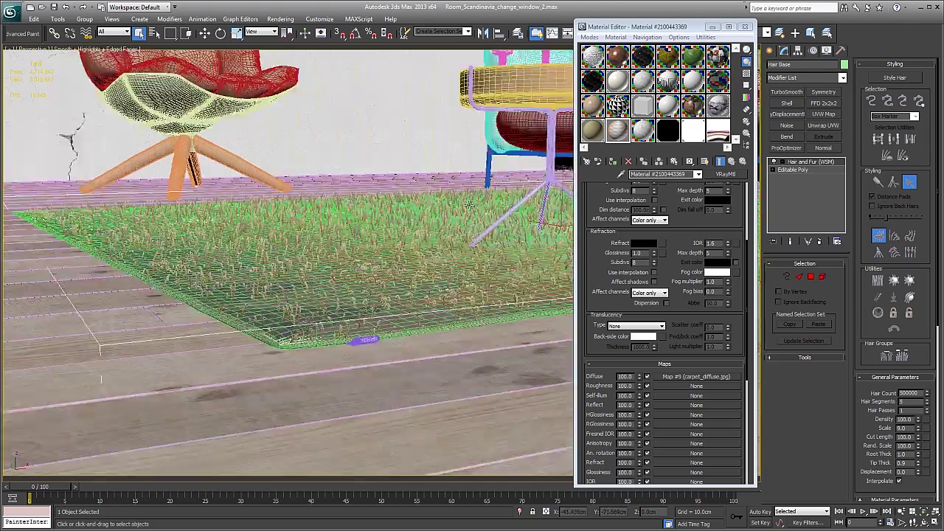
{"action": "scroll", "coordinate": [256, 174], "scroll_direction": "down", "scroll_amount": 3}
{"action": "scroll", "coordinate": [452, 238], "scroll_direction": "up", "scroll_amount": 2}
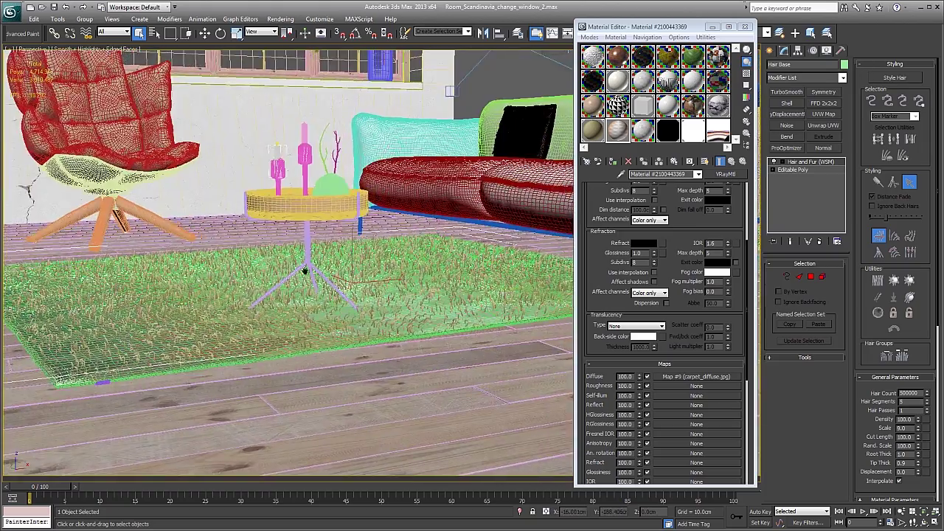
{"action": "scroll", "coordinate": [452, 238], "scroll_direction": "up", "scroll_amount": 3}
{"action": "scroll", "coordinate": [452, 238], "scroll_direction": "up", "scroll_amount": 3}
{"action": "scroll", "coordinate": [452, 238], "scroll_direction": "up", "scroll_amount": 3}
{"action": "key", "text": "F4"}
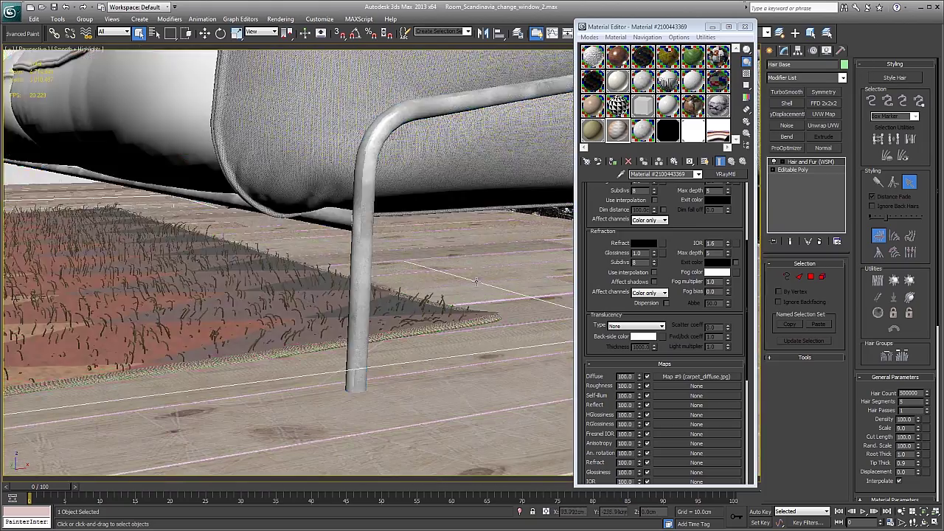
{"action": "scroll", "coordinate": [449, 315], "scroll_direction": "down", "scroll_amount": 2}
{"action": "scroll", "coordinate": [449, 315], "scroll_direction": "down", "scroll_amount": 3}
{"action": "key", "text": "F4"}
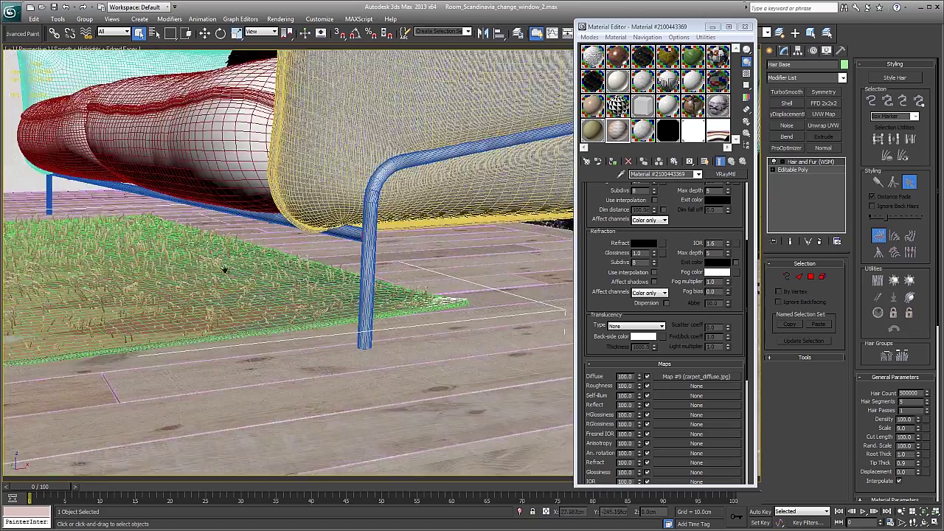
Zoom out and pan to the furniture, leaving edged faces off.
{"action": "scroll", "coordinate": [449, 315], "scroll_direction": "down", "scroll_amount": 4}
{"action": "scroll", "coordinate": [430, 222], "scroll_direction": "down", "scroll_amount": 2}
{"action": "scroll", "coordinate": [430, 222], "scroll_direction": "down", "scroll_amount": 2}
{"action": "scroll", "coordinate": [430, 221], "scroll_direction": "down", "scroll_amount": 2}
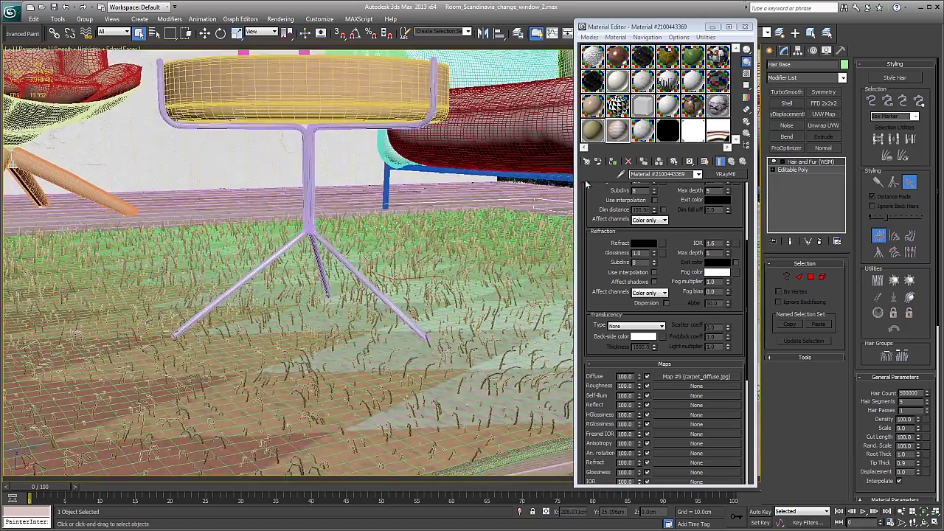
{"action": "scroll", "coordinate": [391, 175], "scroll_direction": "down", "scroll_amount": 2}
{"action": "scroll", "coordinate": [391, 175], "scroll_direction": "down", "scroll_amount": 2}
{"action": "scroll", "coordinate": [457, 237], "scroll_direction": "down", "scroll_amount": 2}
{"action": "key", "text": "F4"}
{"action": "scroll", "coordinate": [450, 252], "scroll_direction": "down", "scroll_amount": 1}
{"action": "middle_click_drag", "start_coordinate": [450, 251], "coordinate": [496, 420]}
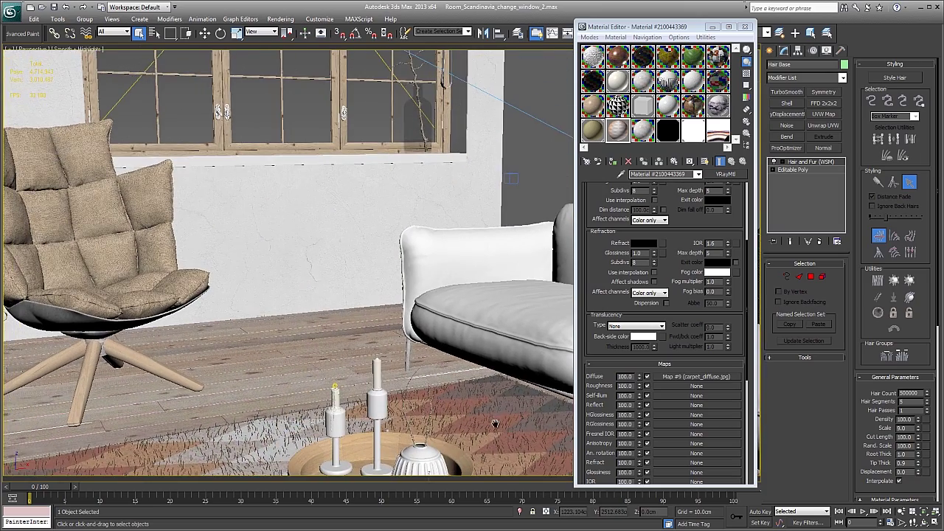
{"action": "scroll", "coordinate": [495, 423], "scroll_direction": "up", "scroll_amount": 3}
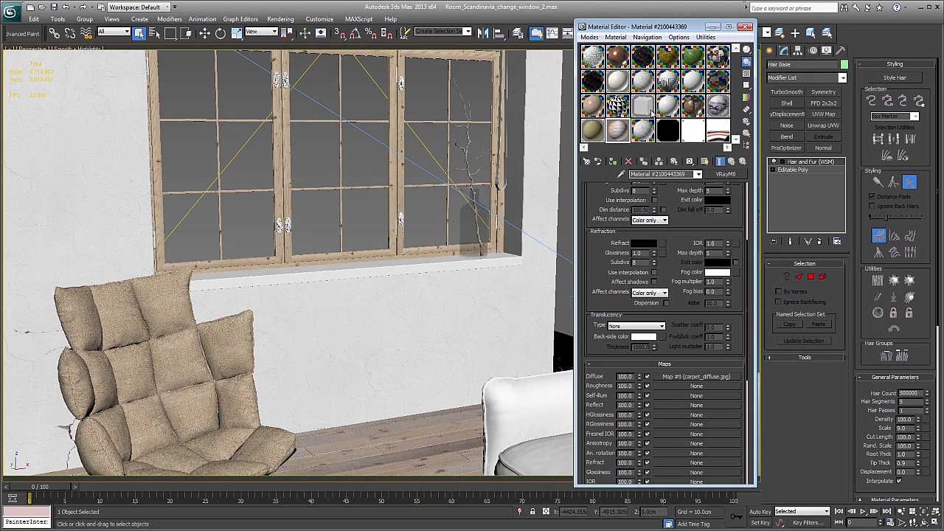
Open the blend's base material and check its diffuse colour without changing it.
{"action": "left_click", "coordinate": [649, 111]}
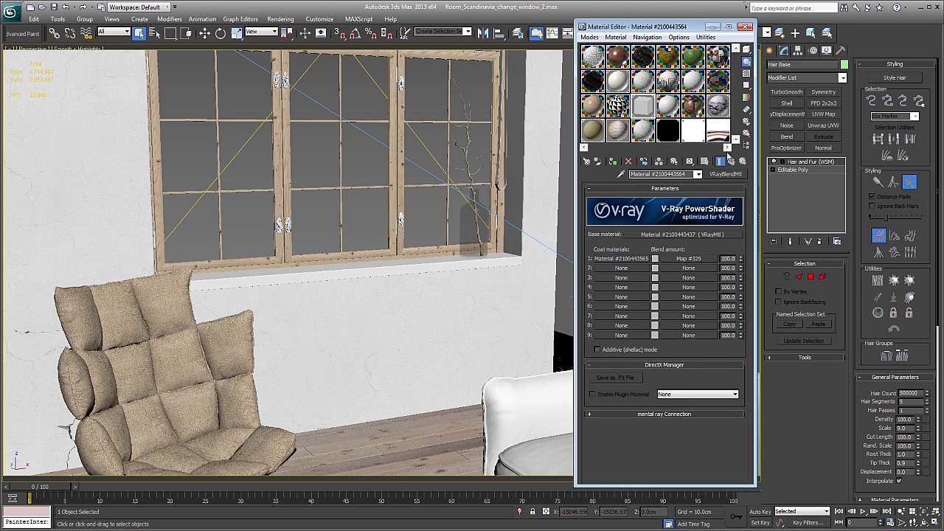
{"action": "left_click", "coordinate": [663, 234]}
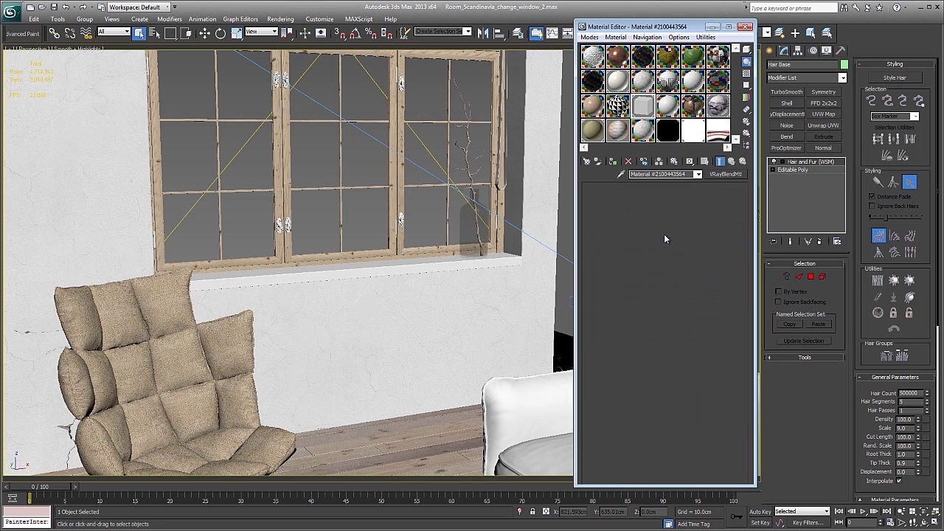
{"action": "scroll", "coordinate": [607, 214], "scroll_direction": "down", "scroll_amount": 5}
{"action": "scroll", "coordinate": [601, 286], "scroll_direction": "up", "scroll_amount": 1}
{"action": "scroll", "coordinate": [605, 284], "scroll_direction": "up", "scroll_amount": 2}
{"action": "scroll", "coordinate": [608, 282], "scroll_direction": "up", "scroll_amount": 2}
{"action": "scroll", "coordinate": [614, 279], "scroll_direction": "up", "scroll_amount": 2}
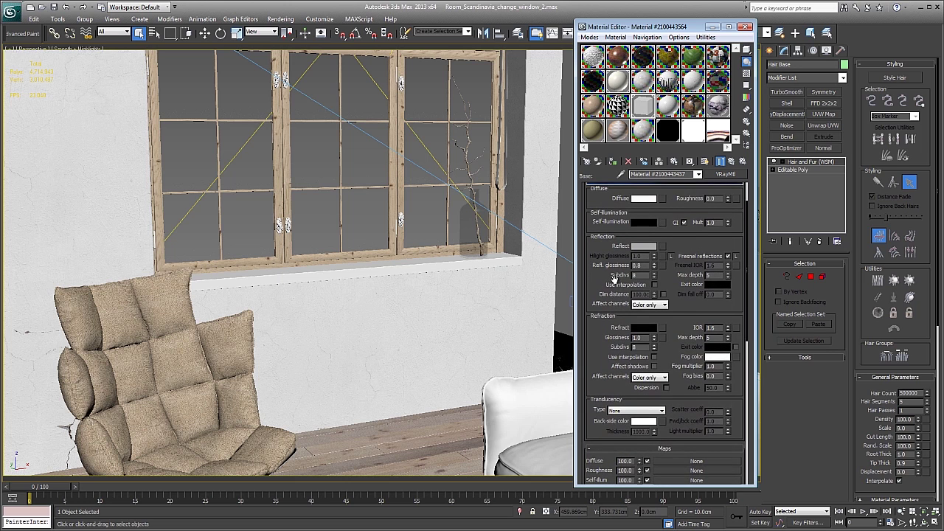
{"action": "scroll", "coordinate": [615, 279], "scroll_direction": "up", "scroll_amount": 2}
{"action": "left_click", "coordinate": [639, 229]}
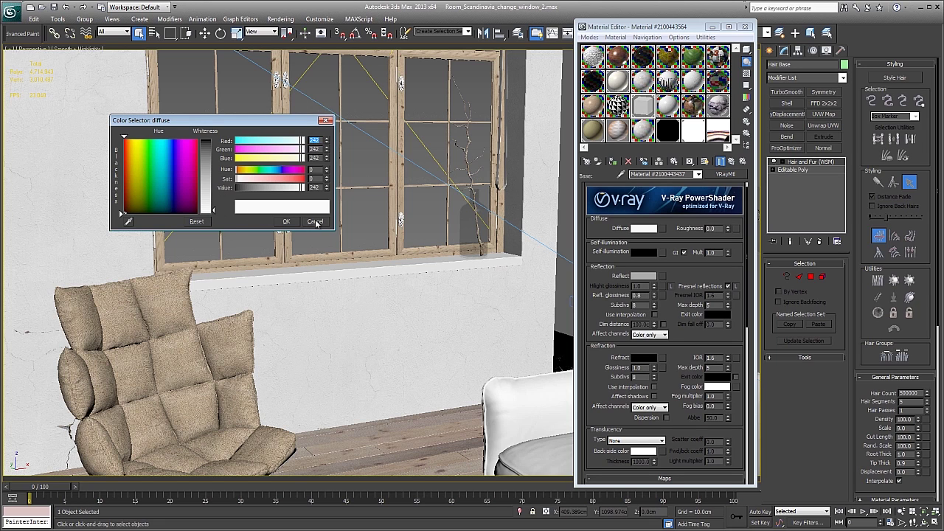
{"action": "left_click", "coordinate": [316, 222]}
Return to the parent blend material and browse the first coat material's settings.
{"action": "scroll", "coordinate": [620, 251], "scroll_direction": "down", "scroll_amount": 1}
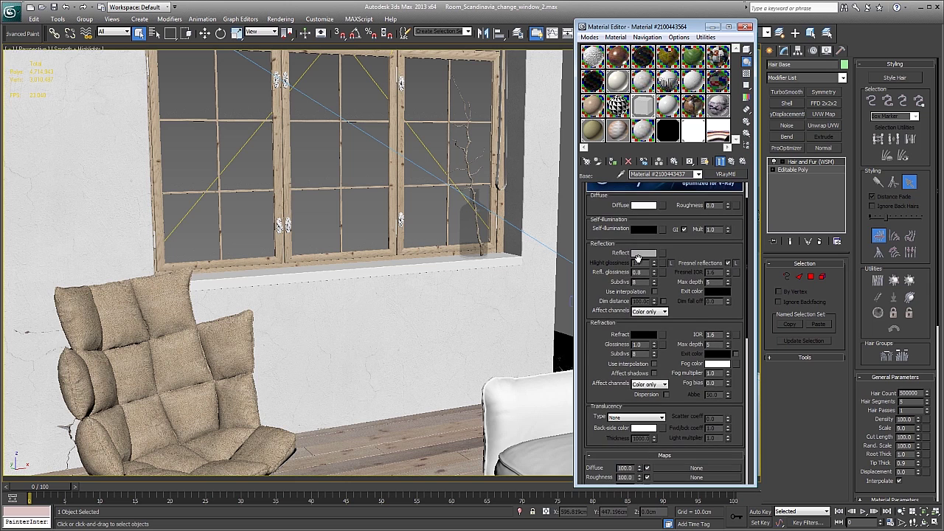
{"action": "scroll", "coordinate": [666, 263], "scroll_direction": "down", "scroll_amount": 4}
{"action": "scroll", "coordinate": [692, 365], "scroll_direction": "down", "scroll_amount": 4}
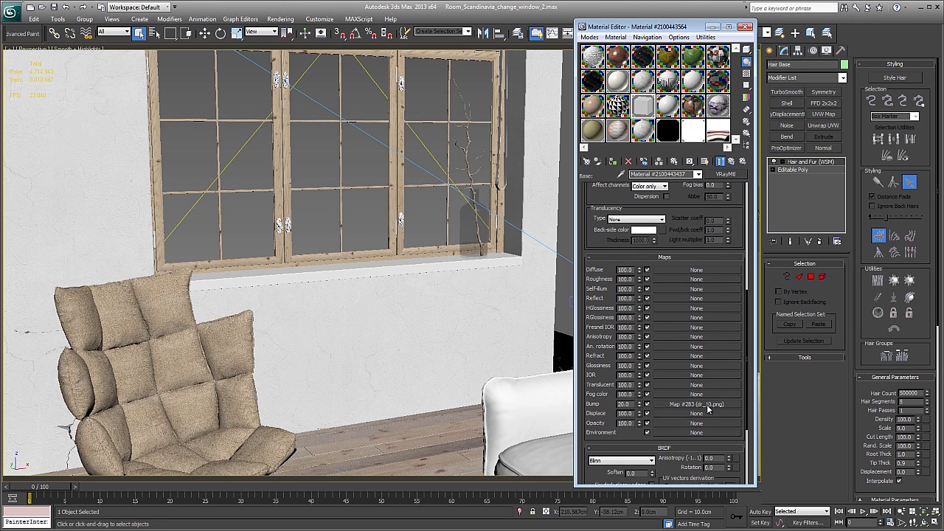
{"action": "left_click", "coordinate": [698, 174]}
{"action": "left_click", "coordinate": [664, 185]}
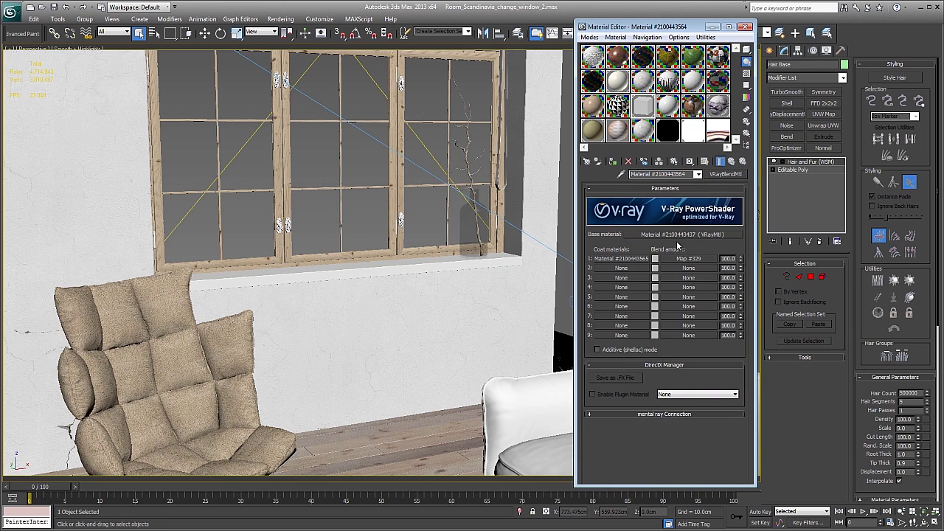
{"action": "left_click", "coordinate": [618, 225]}
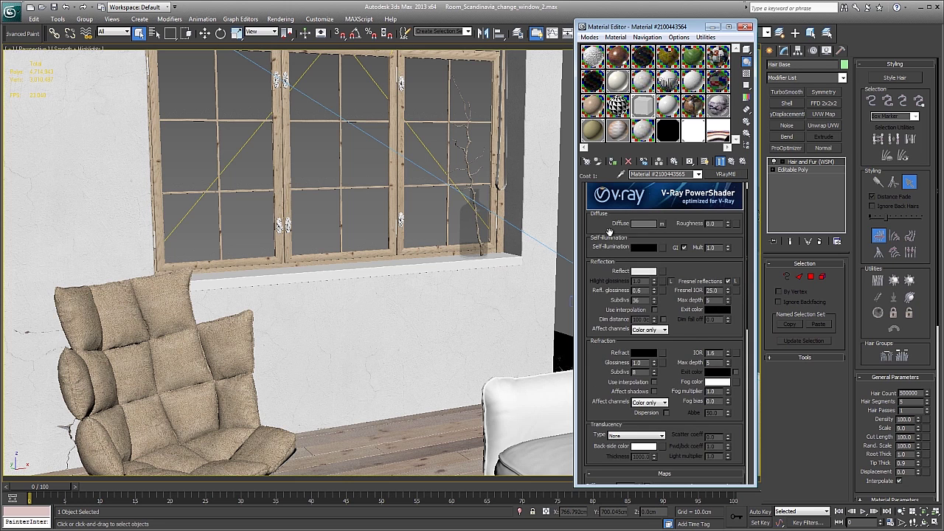
{"action": "scroll", "coordinate": [614, 253], "scroll_direction": "down", "scroll_amount": 3}
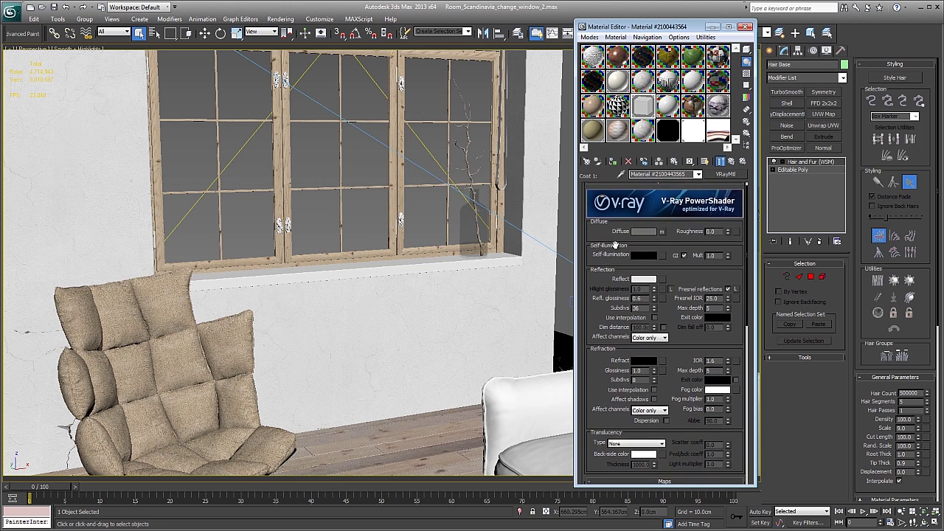
{"action": "scroll", "coordinate": [664, 332], "scroll_direction": "down", "scroll_amount": 4}
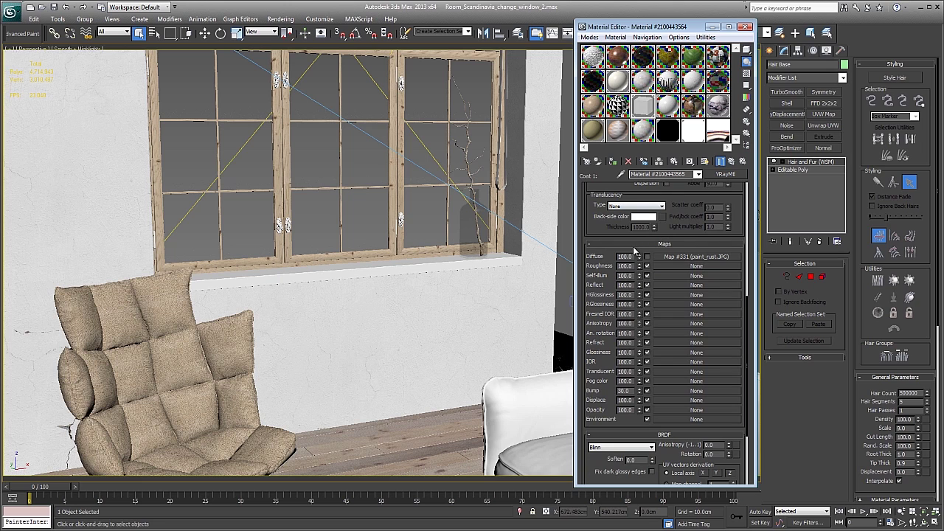
Load the window's Lemn Geam material with the Pick Material from Object eyedropper.
{"action": "left_click", "coordinate": [698, 174]}
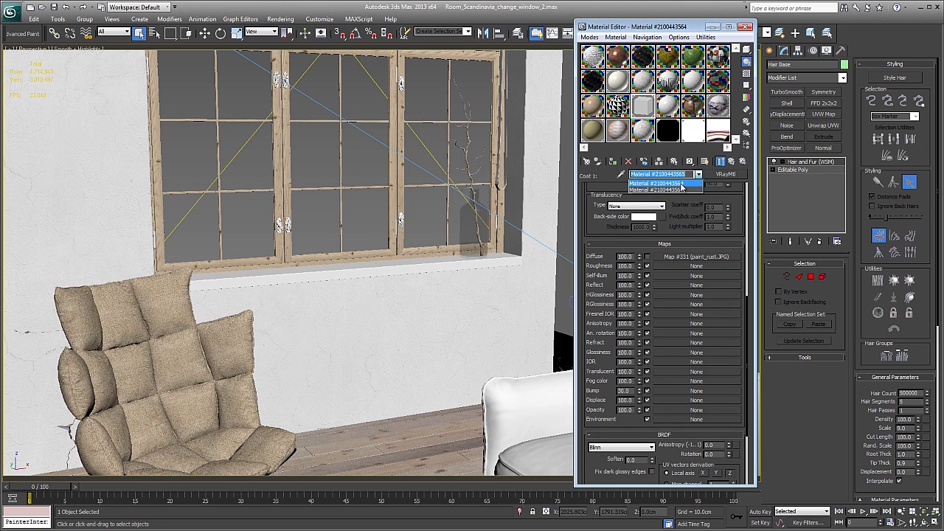
{"action": "left_click", "coordinate": [683, 186]}
{"action": "left_click", "coordinate": [621, 175]}
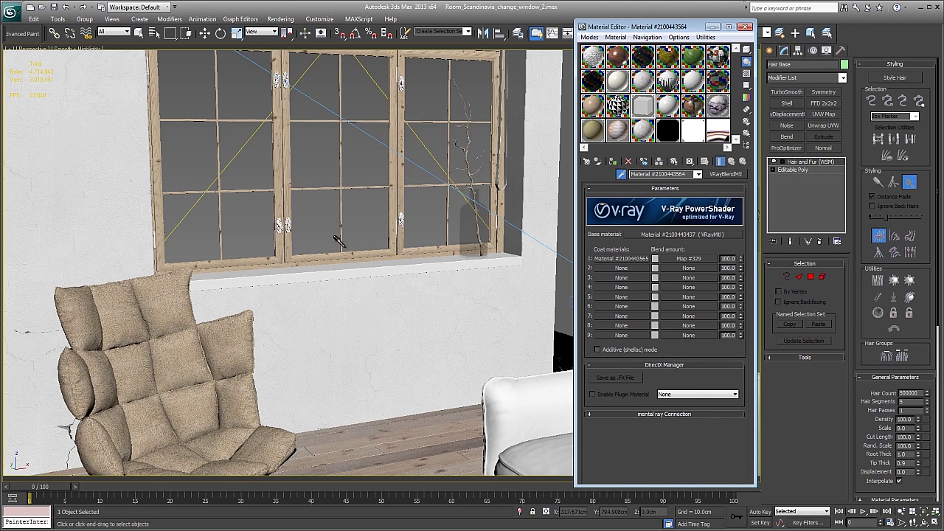
{"action": "left_click", "coordinate": [465, 296]}
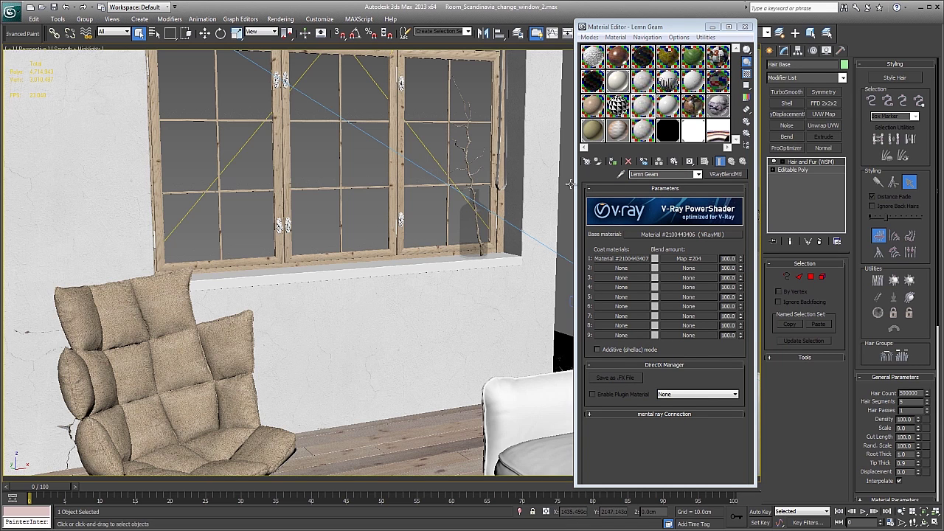
Open Lemn Geam's base material, check its diffuse colour, and scroll through its settings.
{"action": "left_click", "coordinate": [679, 234]}
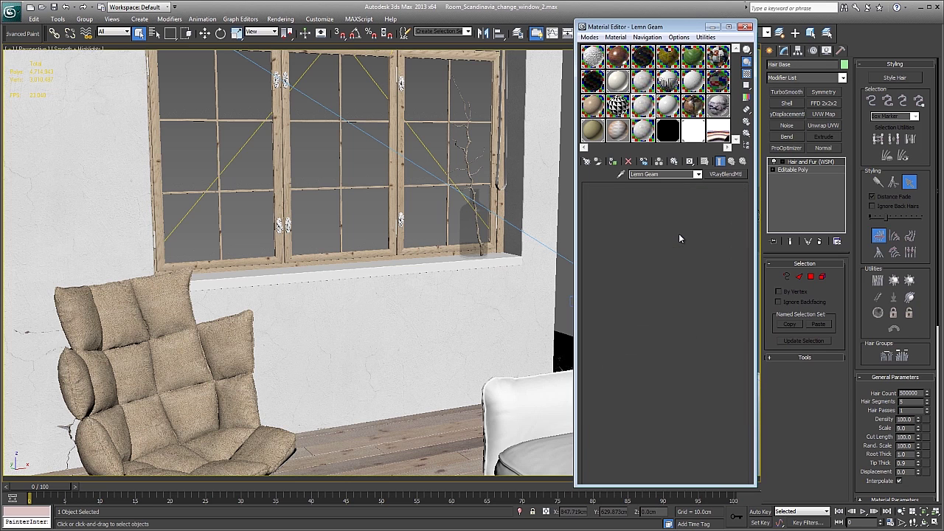
{"action": "left_click_drag", "start_coordinate": [604, 208], "coordinate": [623, 464]}
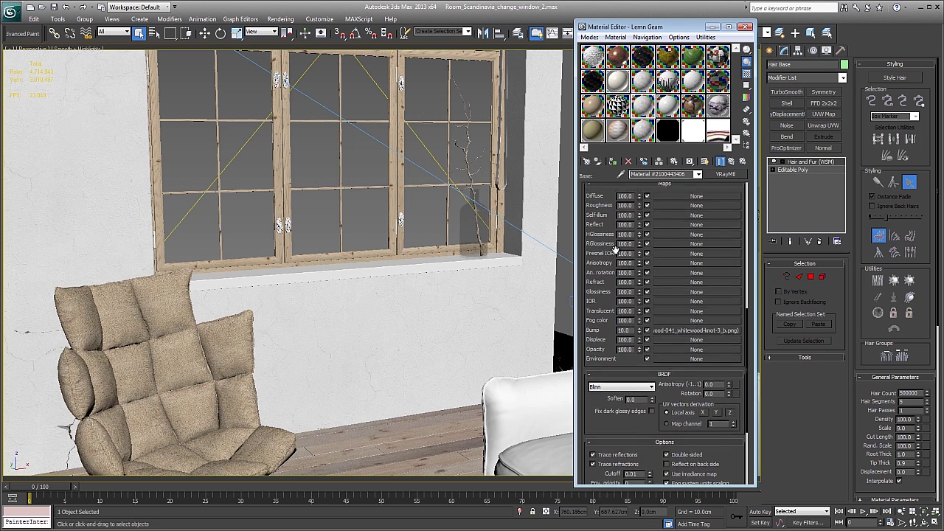
{"action": "mouse_move", "coordinate": [608, 221]}
{"action": "left_mouse_down"}
{"action": "mouse_move", "coordinate": [608, 252]}
{"action": "mouse_move", "coordinate": [624, 271]}
{"action": "left_mouse_up"}
{"action": "left_click", "coordinate": [643, 229]}
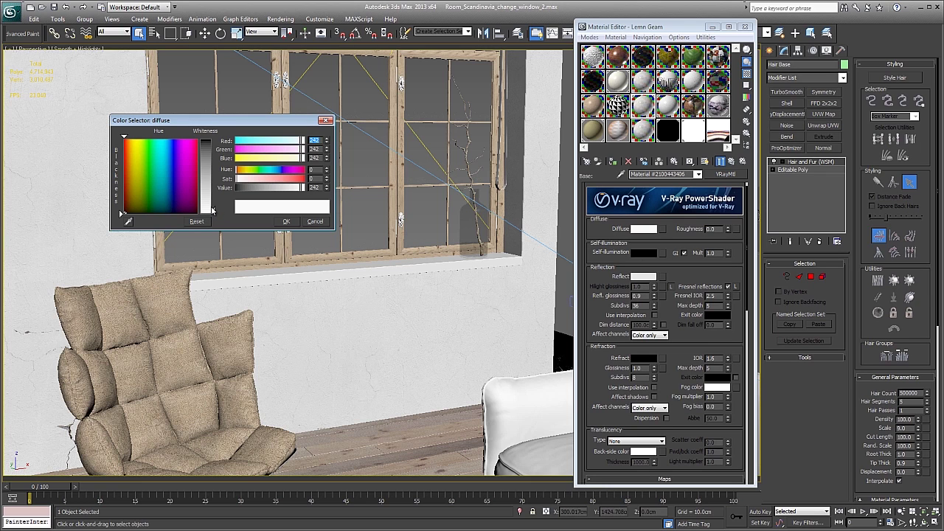
{"action": "left_click", "coordinate": [315, 222]}
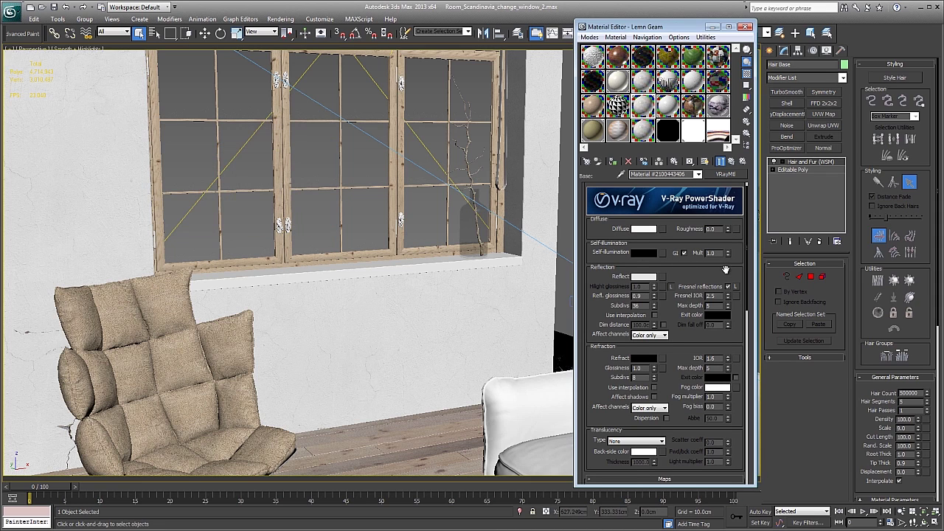
{"action": "left_click_drag", "start_coordinate": [726, 270], "coordinate": [730, 256]}
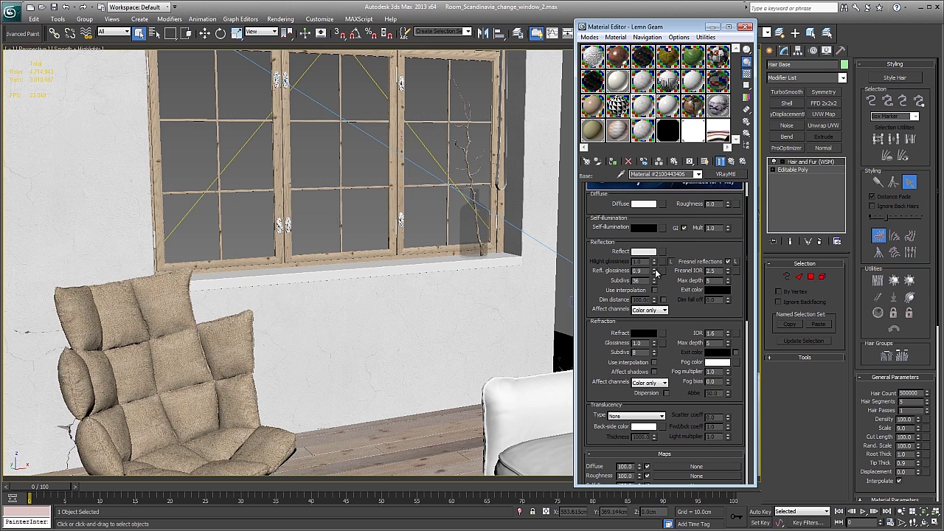
{"action": "scroll", "coordinate": [679, 255], "scroll_direction": "down", "scroll_amount": 1}
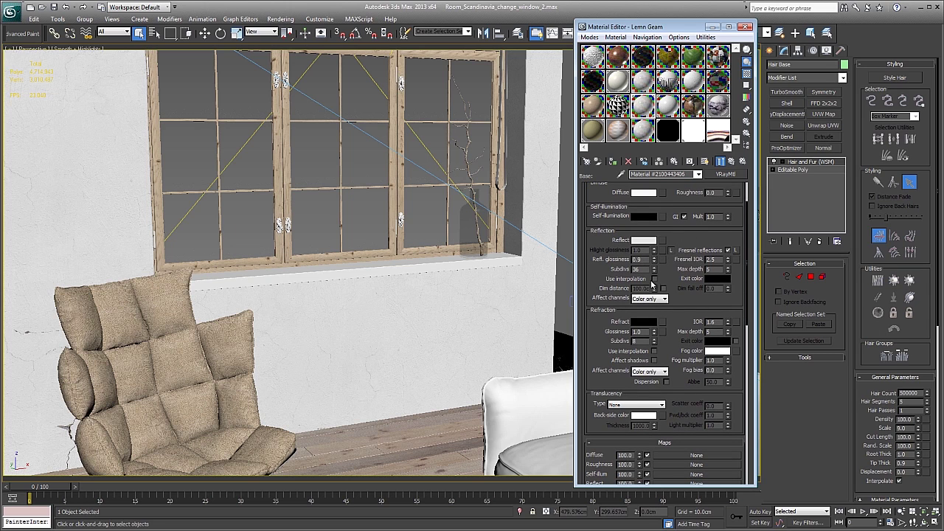
{"action": "scroll", "coordinate": [720, 251], "scroll_direction": "down", "scroll_amount": 3}
{"action": "scroll", "coordinate": [687, 310], "scroll_direction": "down", "scroll_amount": 3}
{"action": "scroll", "coordinate": [634, 369], "scroll_direction": "down", "scroll_amount": 3}
{"action": "left_click_drag", "start_coordinate": [600, 411], "coordinate": [609, 313]}
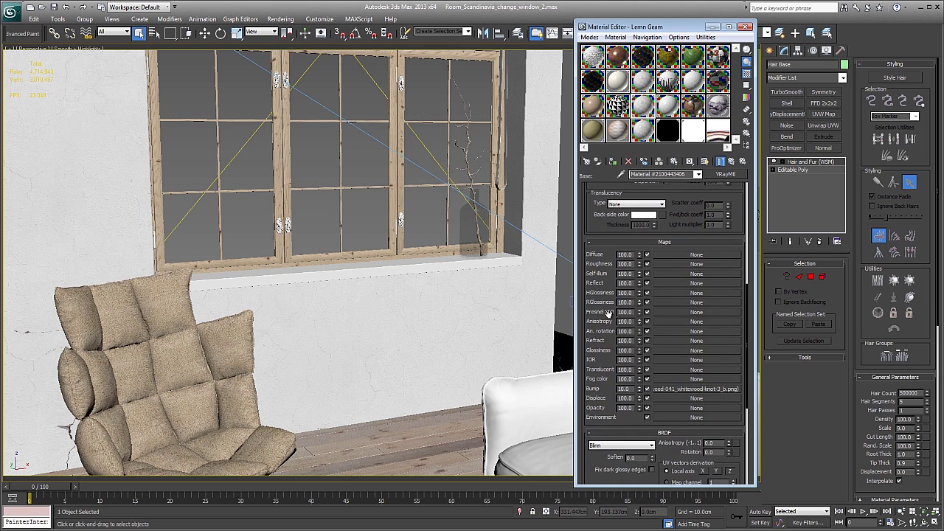
Return to Lemn Geam and browse the first coat material's wood map slots.
{"action": "left_click", "coordinate": [698, 174]}
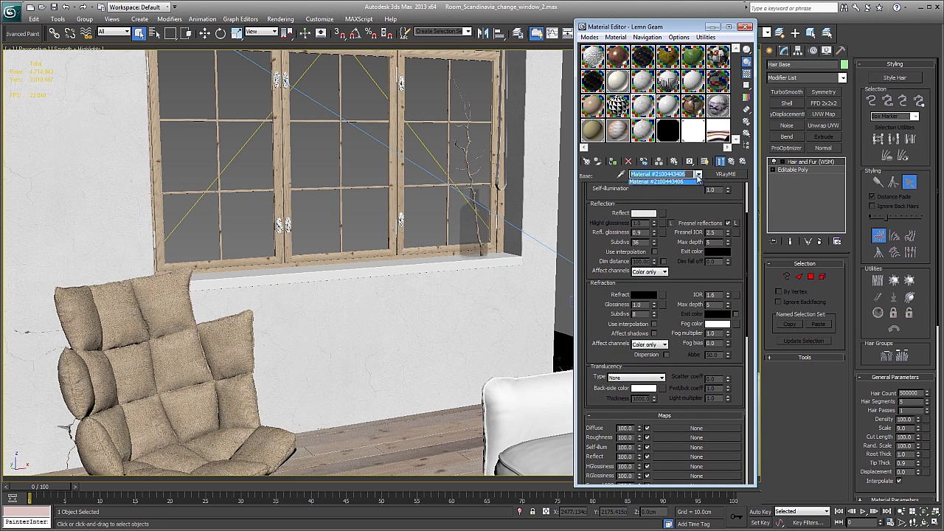
{"action": "left_click", "coordinate": [688, 188]}
{"action": "left_click", "coordinate": [630, 260]}
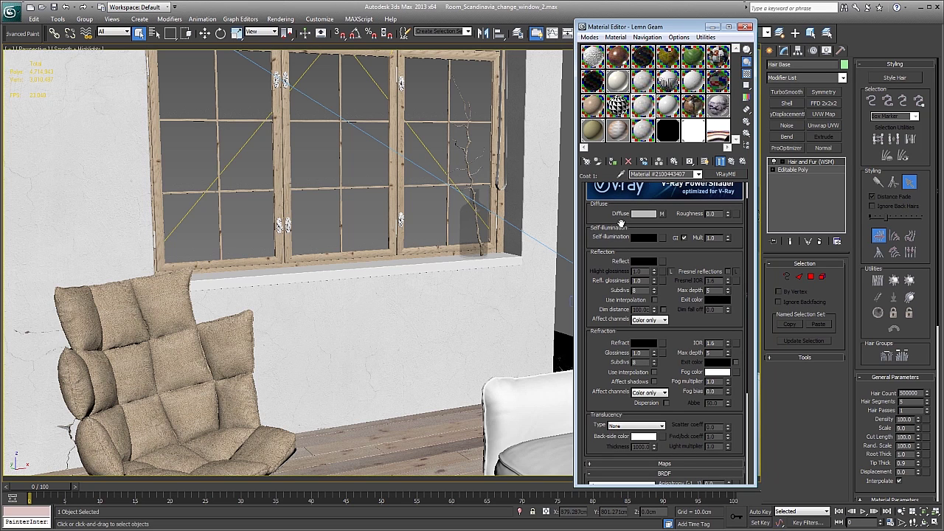
{"action": "scroll", "coordinate": [620, 216], "scroll_direction": "down", "scroll_amount": 2}
{"action": "scroll", "coordinate": [663, 297], "scroll_direction": "down", "scroll_amount": 3}
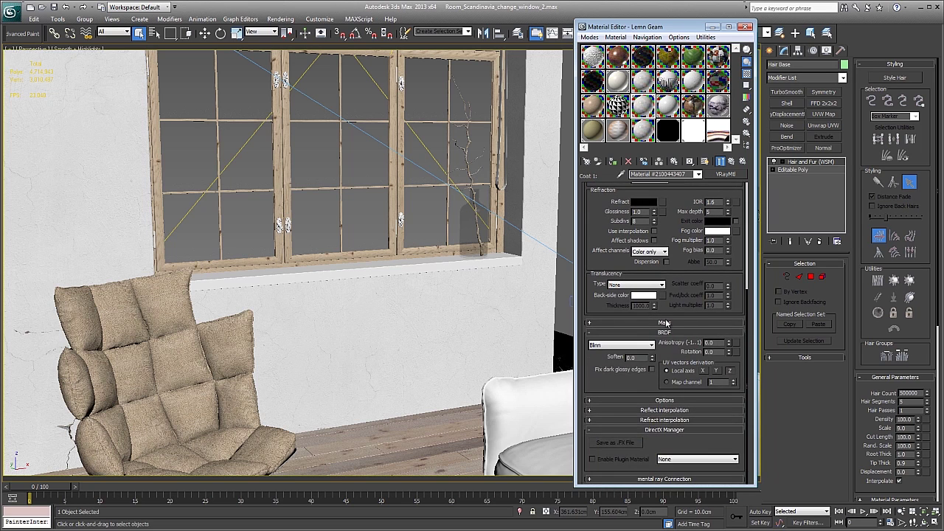
{"action": "left_click", "coordinate": [664, 322]}
{"action": "scroll", "coordinate": [591, 252], "scroll_direction": "down", "scroll_amount": 3}
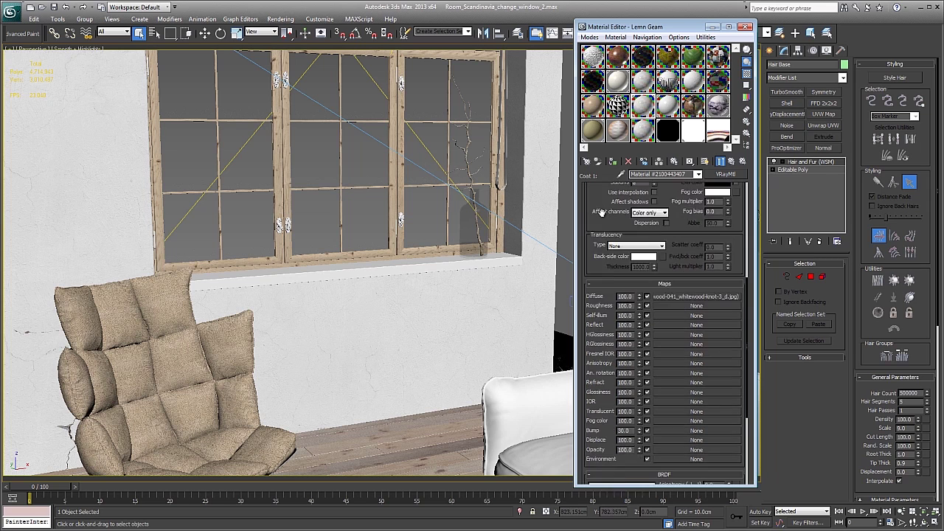
{"action": "scroll", "coordinate": [590, 252], "scroll_direction": "up", "scroll_amount": 5}
{"action": "scroll", "coordinate": [607, 236], "scroll_direction": "up", "scroll_amount": 2}
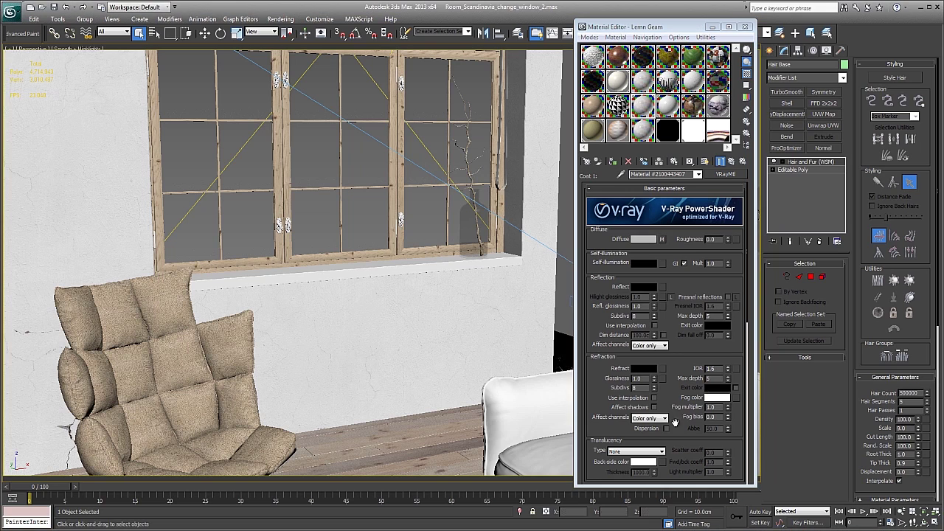
Go back to Lemn Geam, open its Map #204 blend bitmap, and bring up the file-path options.
{"action": "left_click", "coordinate": [697, 175]}
{"action": "left_click", "coordinate": [686, 186]}
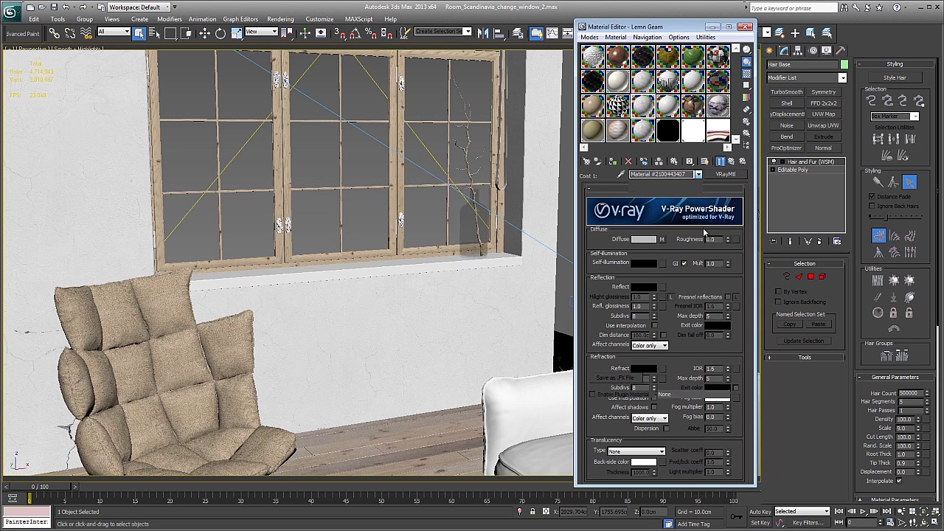
{"action": "left_click", "coordinate": [693, 259]}
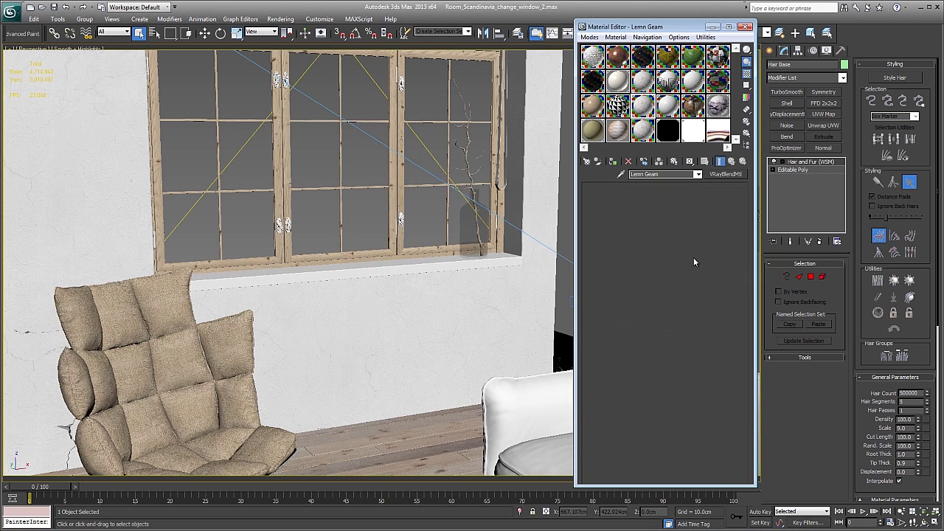
{"action": "right_click", "coordinate": [700, 311]}
Reveal wood-041_whitewood-knot-3_threshold.jpg in Explorer and zoom in and out on it in Photos.
{"action": "left_click", "coordinate": [726, 360]}
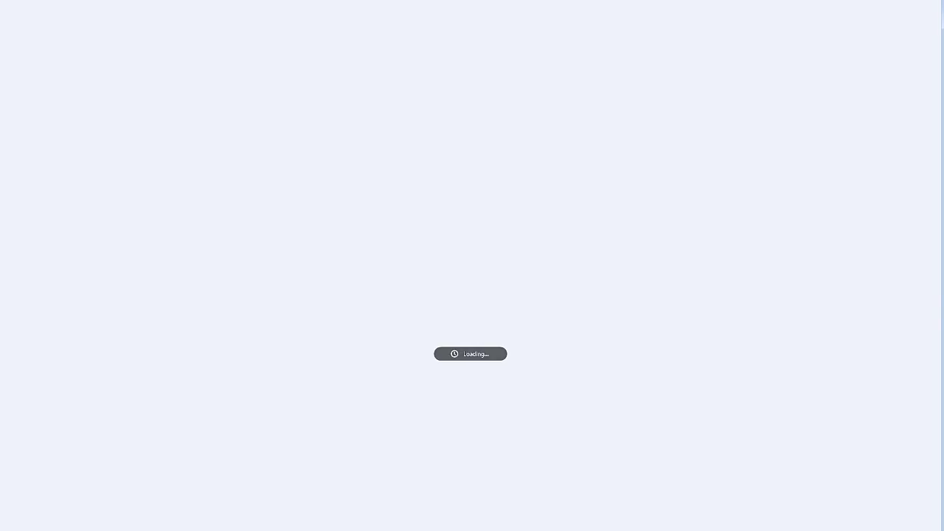
{"action": "scroll", "coordinate": [360, 239], "scroll_direction": "up", "scroll_amount": 3}
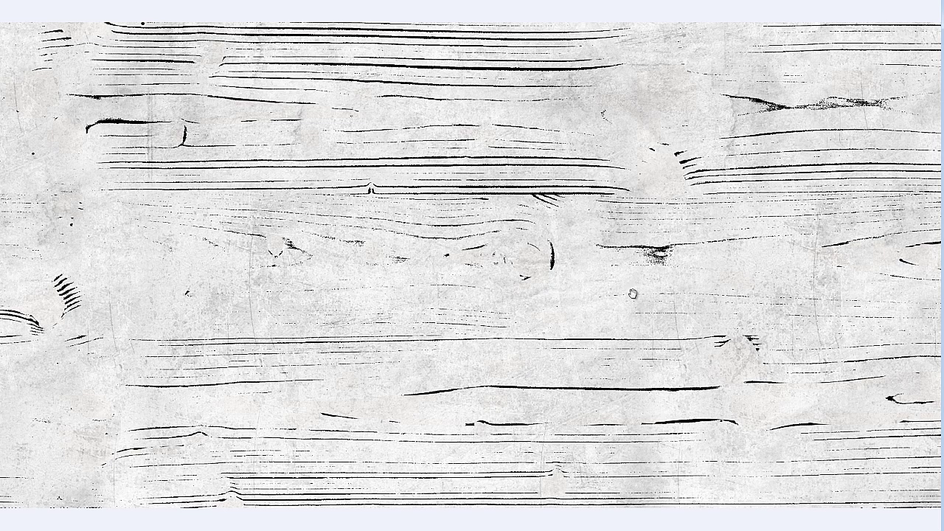
{"action": "scroll", "coordinate": [631, 279], "scroll_direction": "down", "scroll_amount": 3}
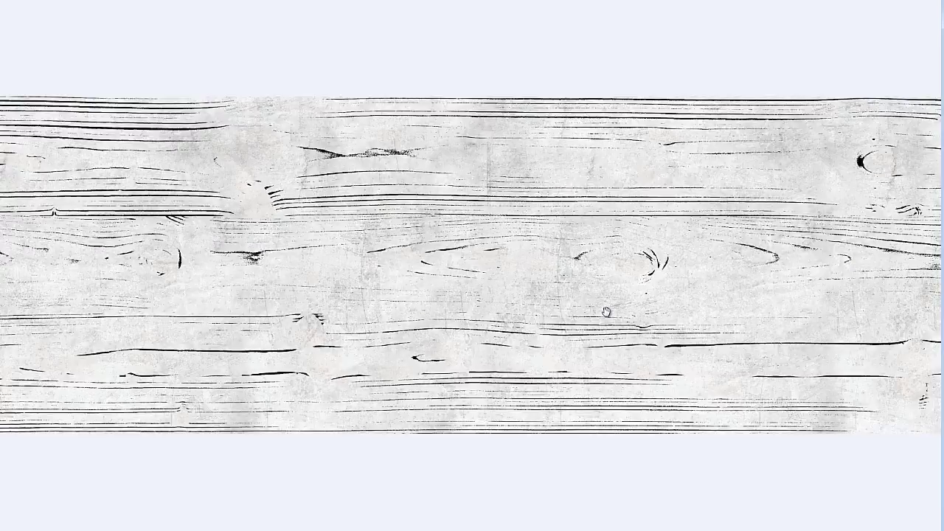
{"action": "scroll", "coordinate": [611, 314], "scroll_direction": "up", "scroll_amount": 3}
{"action": "scroll", "coordinate": [602, 306], "scroll_direction": "down", "scroll_amount": 2}
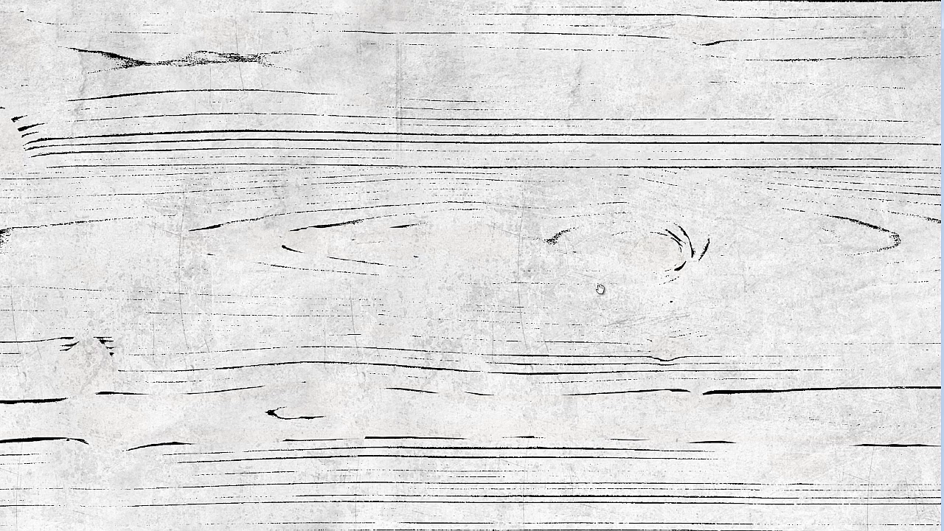
{"action": "scroll", "coordinate": [601, 287], "scroll_direction": "down", "scroll_amount": 2}
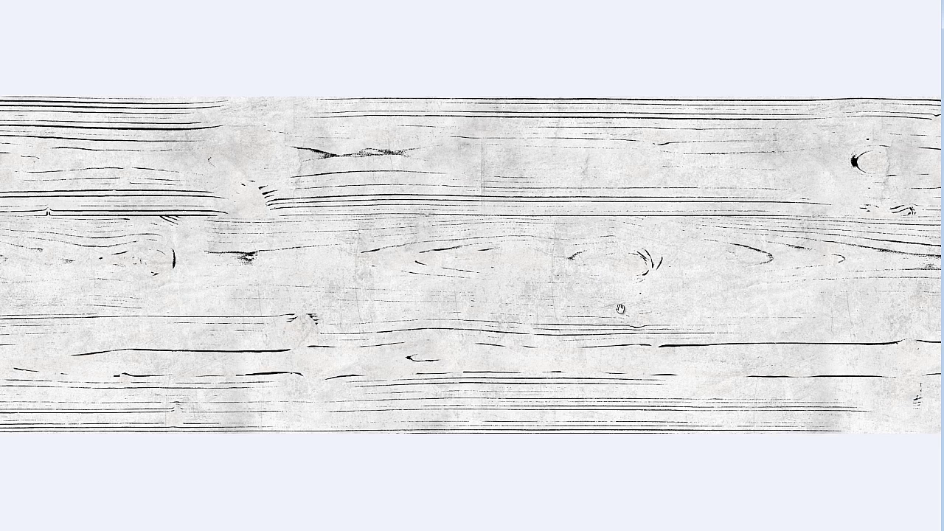
{"action": "scroll", "coordinate": [621, 309], "scroll_direction": "down", "scroll_amount": 3}
{"action": "scroll", "coordinate": [694, 213], "scroll_direction": "up", "scroll_amount": 2}
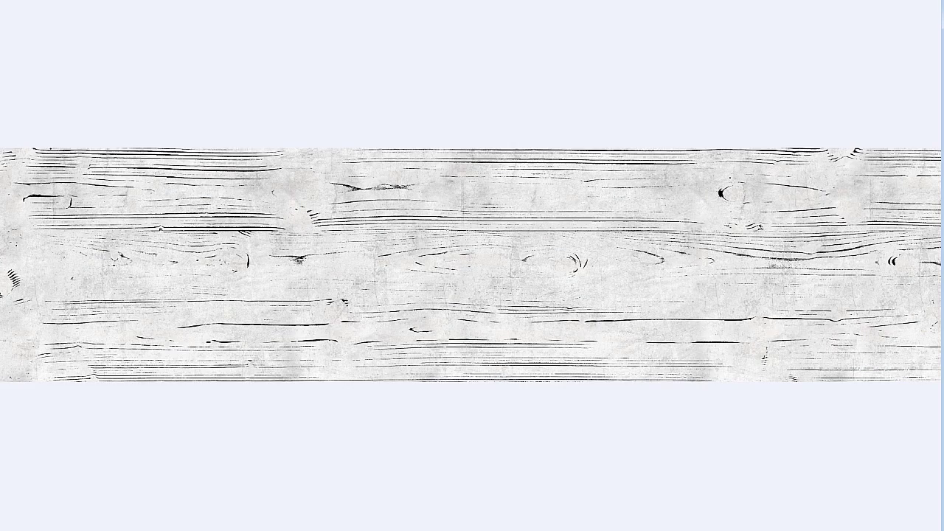
{"action": "scroll", "coordinate": [466, 237], "scroll_direction": "up", "scroll_amount": 2}
{"action": "scroll", "coordinate": [467, 237], "scroll_direction": "down", "scroll_amount": 3}
Select the branch in the vase in wireframe view and zoom in on it.
{"action": "scroll", "coordinate": [443, 352], "scroll_direction": "up", "scroll_amount": 3}
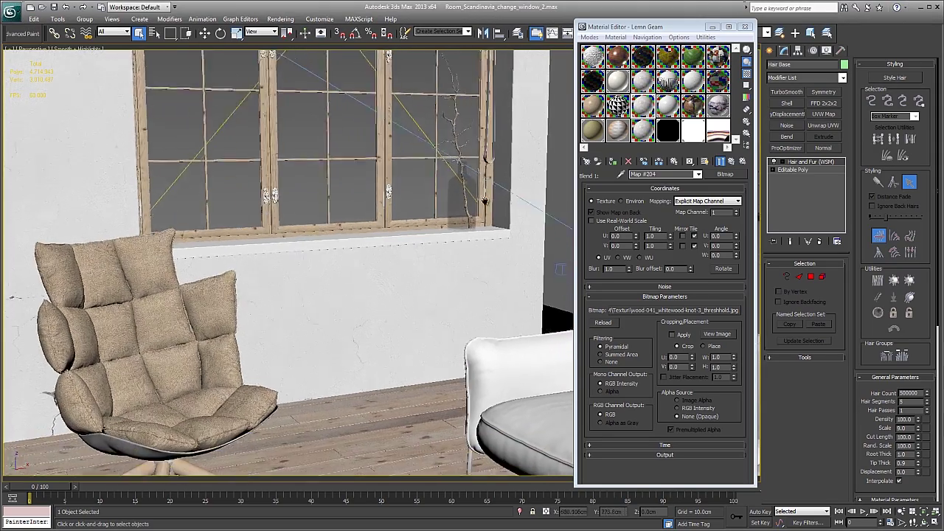
{"action": "scroll", "coordinate": [444, 352], "scroll_direction": "down", "scroll_amount": 1}
{"action": "scroll", "coordinate": [443, 352], "scroll_direction": "down", "scroll_amount": 3}
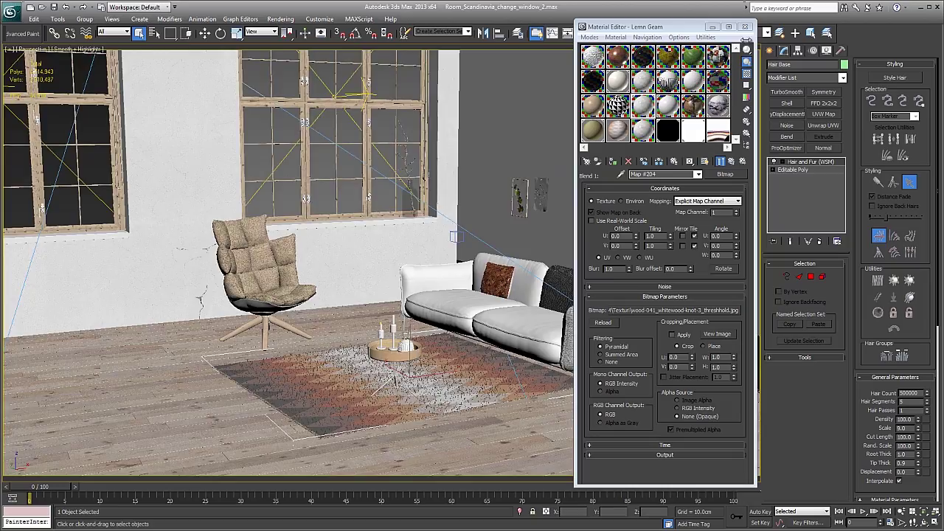
{"action": "mouse_move", "coordinate": [421, 223]}
{"action": "middle_mouse_down", "text": "alt"}
{"action": "mouse_move", "coordinate": [239, 220]}
{"action": "mouse_move", "coordinate": [289, 221]}
{"action": "mouse_move", "coordinate": [439, 109]}
{"action": "middle_mouse_up", "text": "alt"}
{"action": "scroll", "coordinate": [238, 219], "scroll_direction": "up", "scroll_amount": 3}
{"action": "key", "text": "F3"}
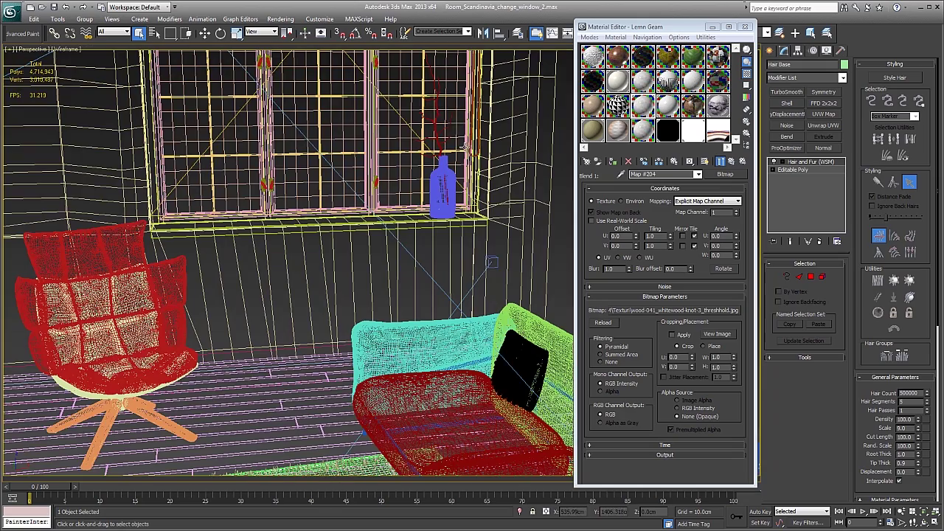
{"action": "left_click", "coordinate": [439, 110]}
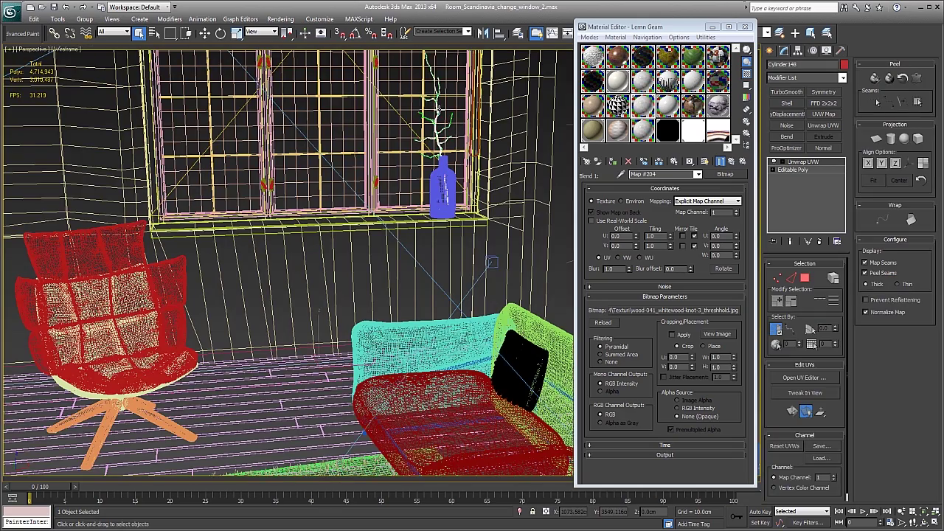
{"action": "key", "text": "z"}
{"action": "key", "text": "F3"}
Pan and zoom along the branch and window to frame them.
{"action": "scroll", "coordinate": [429, 190], "scroll_direction": "up", "scroll_amount": 3}
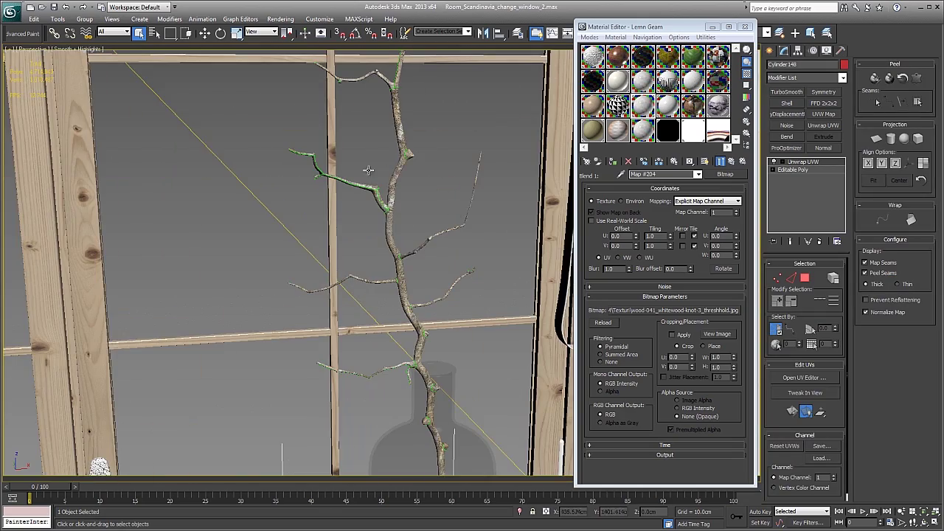
{"action": "middle_click_drag", "start_coordinate": [412, 267], "coordinate": [340, 167]}
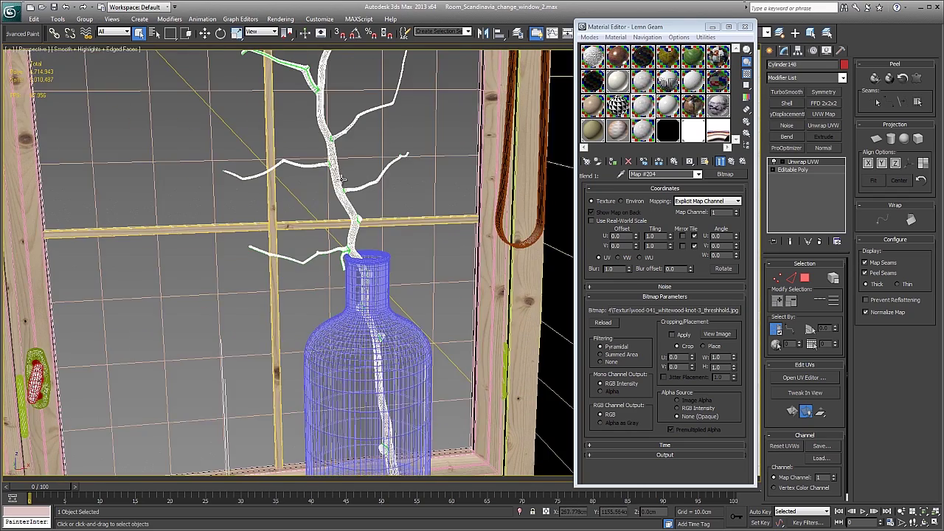
{"action": "scroll", "coordinate": [411, 368], "scroll_direction": "up", "scroll_amount": 5}
{"action": "scroll", "coordinate": [410, 363], "scroll_direction": "down", "scroll_amount": 1}
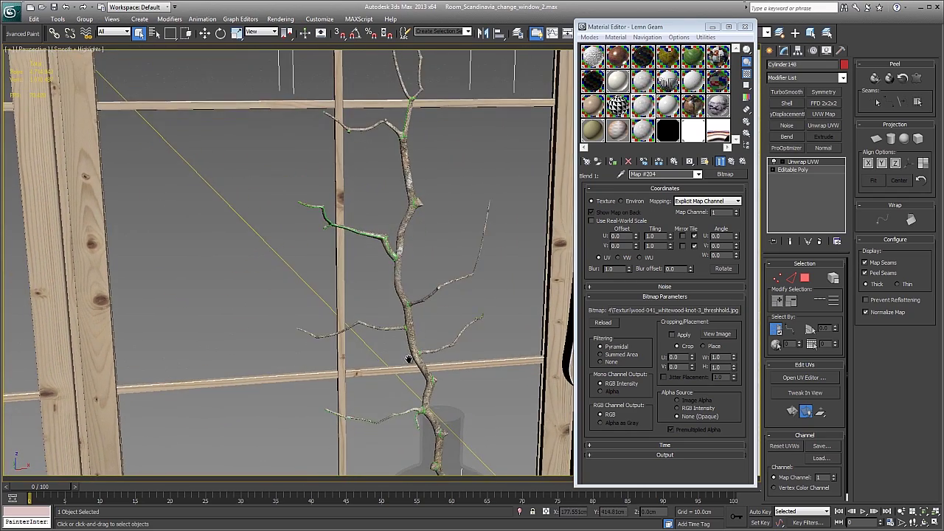
{"action": "middle_click_drag", "start_coordinate": [409, 358], "coordinate": [402, 370]}
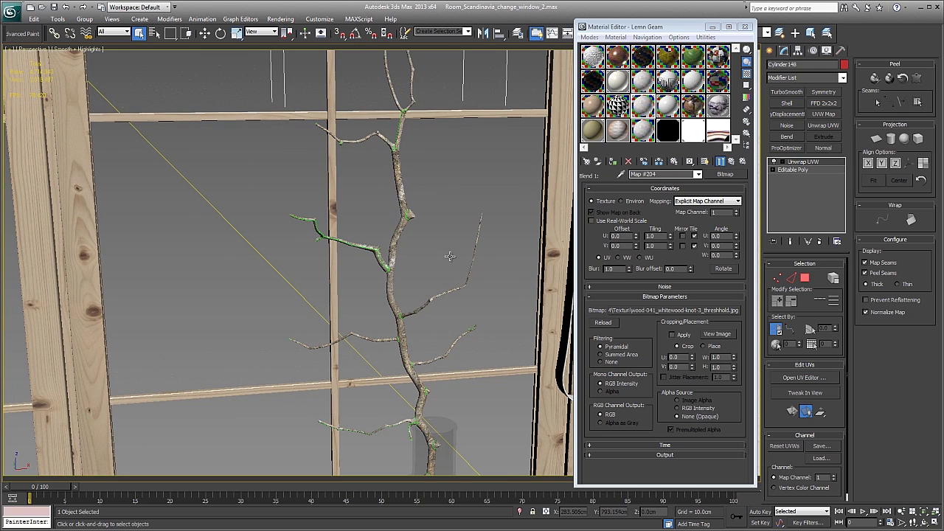
{"action": "middle_click_drag", "start_coordinate": [449, 256], "coordinate": [443, 234]}
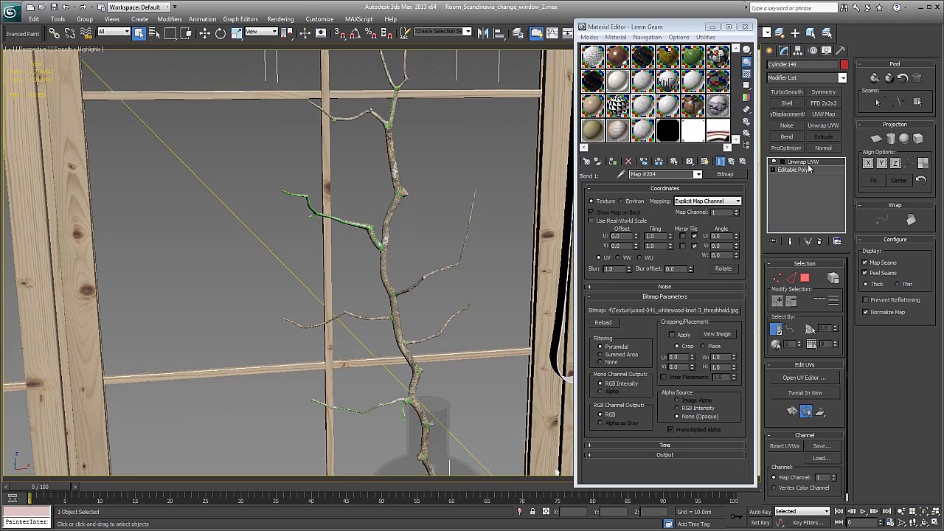
{"action": "scroll", "coordinate": [410, 254], "scroll_direction": "down", "scroll_amount": 2}
{"action": "scroll", "coordinate": [410, 255], "scroll_direction": "down", "scroll_amount": 3}
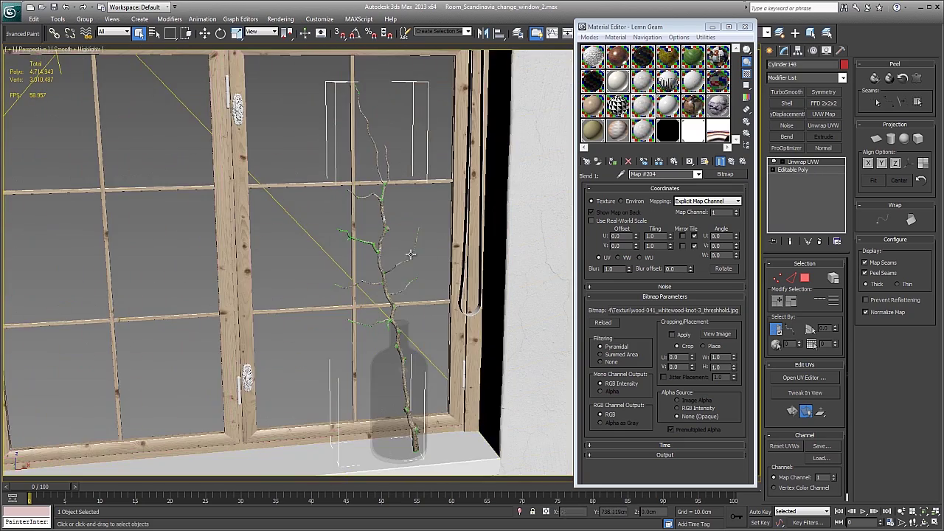
Orbit to the wall and sill and select the wall pieces with Edged Faces toggled.
{"action": "middle_click_drag", "start_coordinate": [410, 255], "coordinate": [344, 246], "text": "alt"}
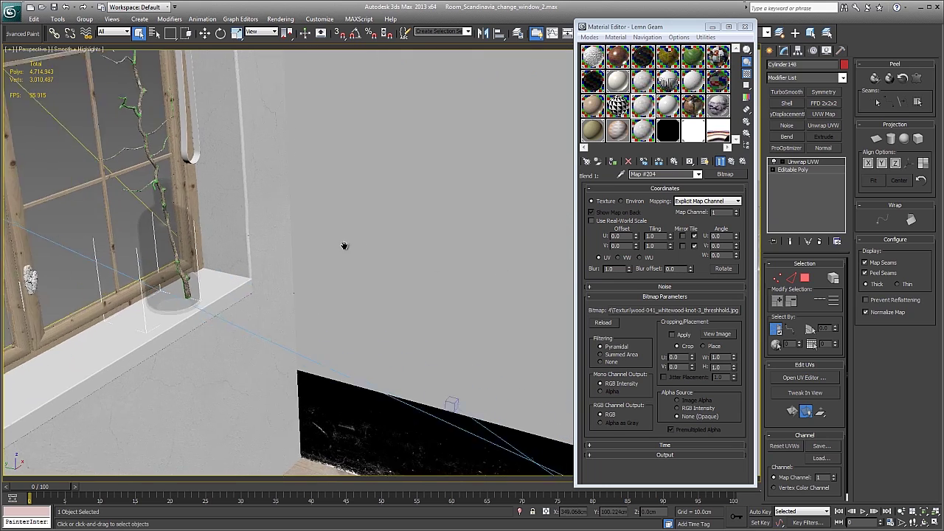
{"action": "left_click", "coordinate": [354, 231]}
{"action": "key", "text": "F4"}
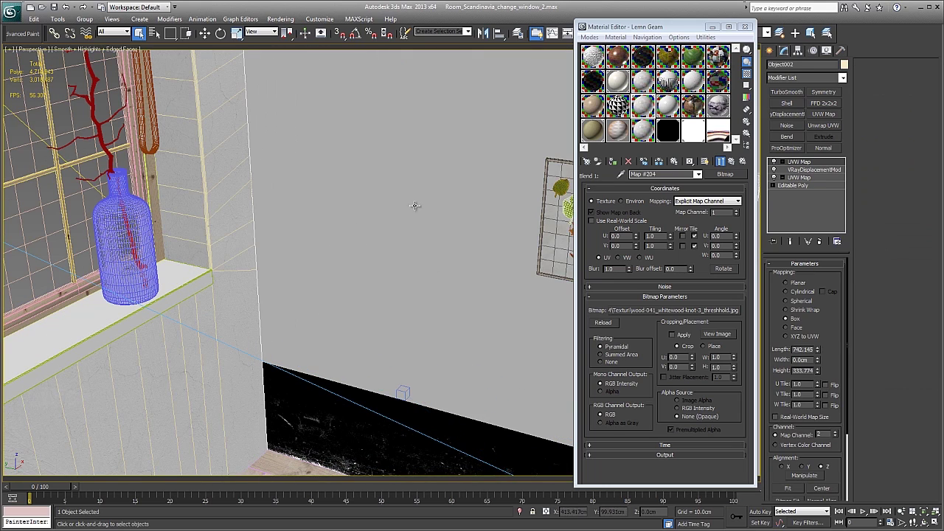
{"action": "left_click", "coordinate": [200, 378]}
{"action": "key", "text": "F4"}
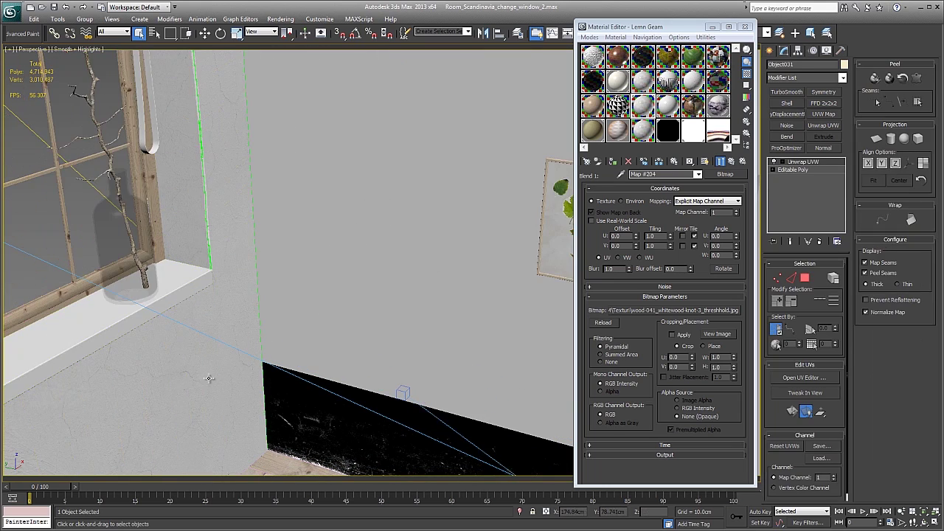
Orbit past the chair and sofa and reselect wall Object002 to show its modifier stack.
{"action": "middle_click_drag", "start_coordinate": [209, 379], "coordinate": [423, 273], "text": "alt"}
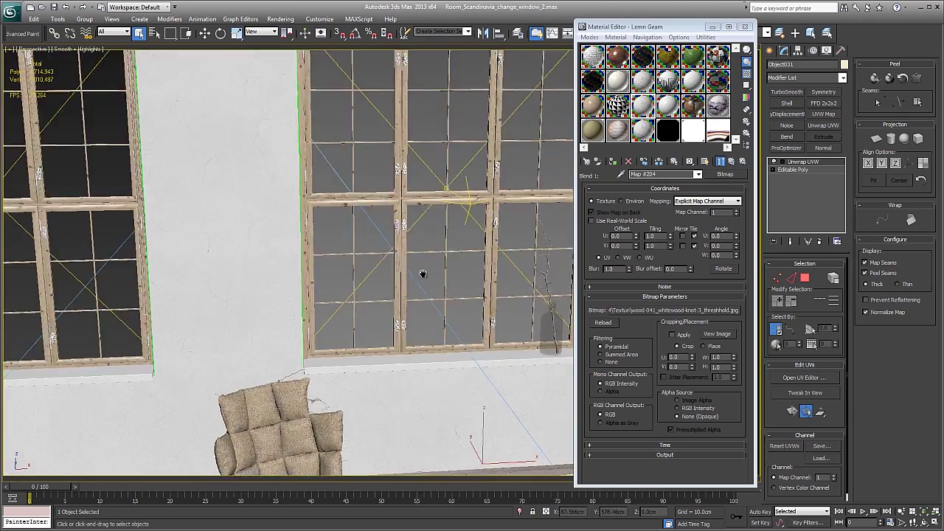
{"action": "scroll", "coordinate": [270, 183], "scroll_direction": "down", "scroll_amount": 5}
{"action": "mouse_move", "coordinate": [270, 186]}
{"action": "middle_mouse_down", "text": "alt"}
{"action": "mouse_move", "coordinate": [390, 217]}
{"action": "mouse_move", "coordinate": [320, 246]}
{"action": "middle_mouse_up", "text": "alt"}
{"action": "scroll", "coordinate": [345, 220], "scroll_direction": "up", "scroll_amount": 4}
{"action": "scroll", "coordinate": [345, 219], "scroll_direction": "down", "scroll_amount": 4}
{"action": "scroll", "coordinate": [321, 247], "scroll_direction": "up", "scroll_amount": 4}
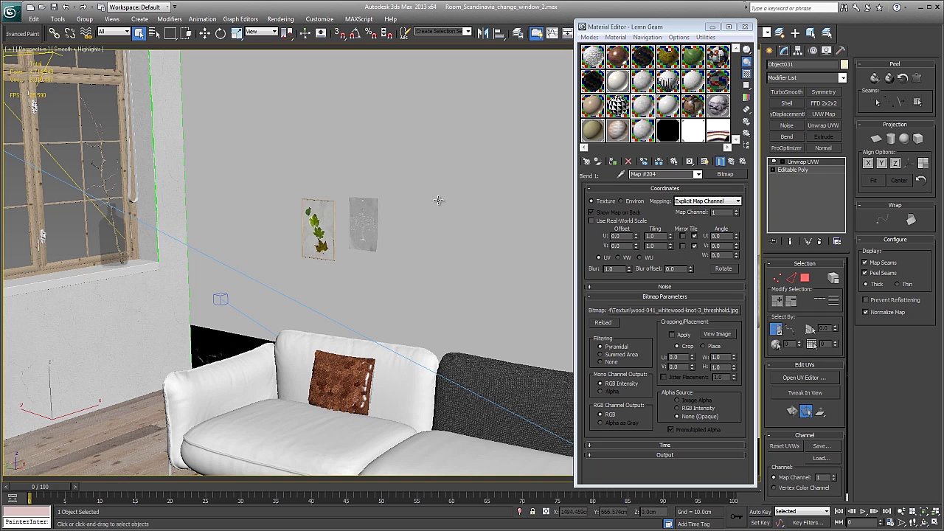
{"action": "left_click", "coordinate": [450, 211]}
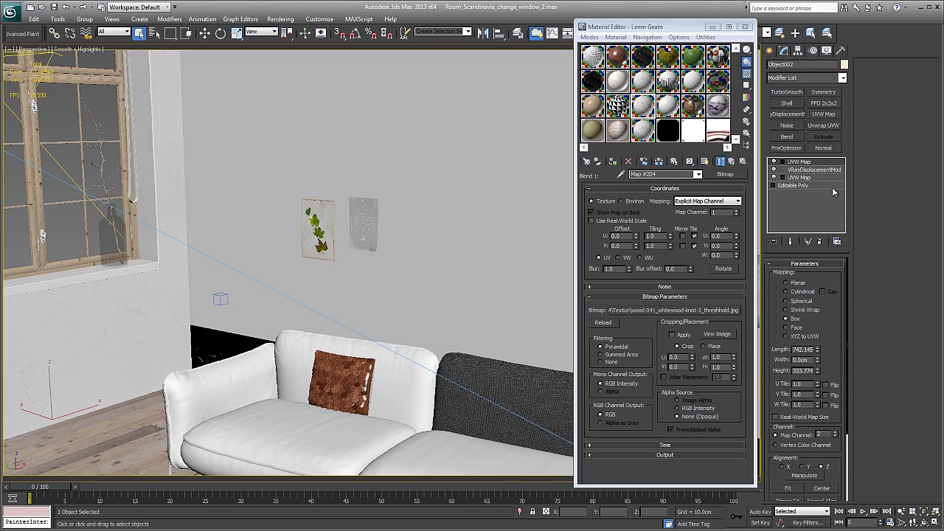
{"action": "mouse_move", "coordinate": [489, 295]}
{"action": "middle_mouse_down"}
{"action": "mouse_move", "coordinate": [397, 279]}
{"action": "mouse_move", "coordinate": [330, 248]}
{"action": "middle_mouse_up"}
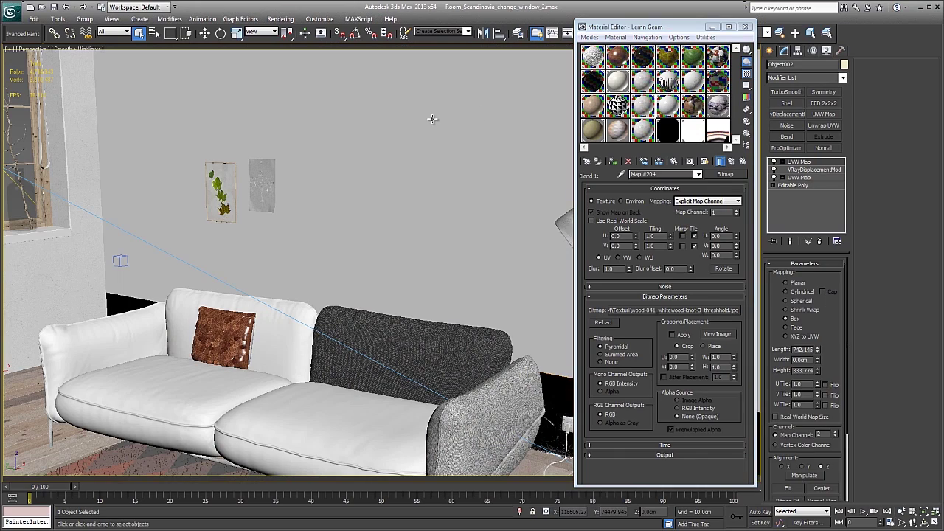
Turn on the coloured wireframe overlay in the 3ds Max viewport.
{"action": "key", "text": "F3"}
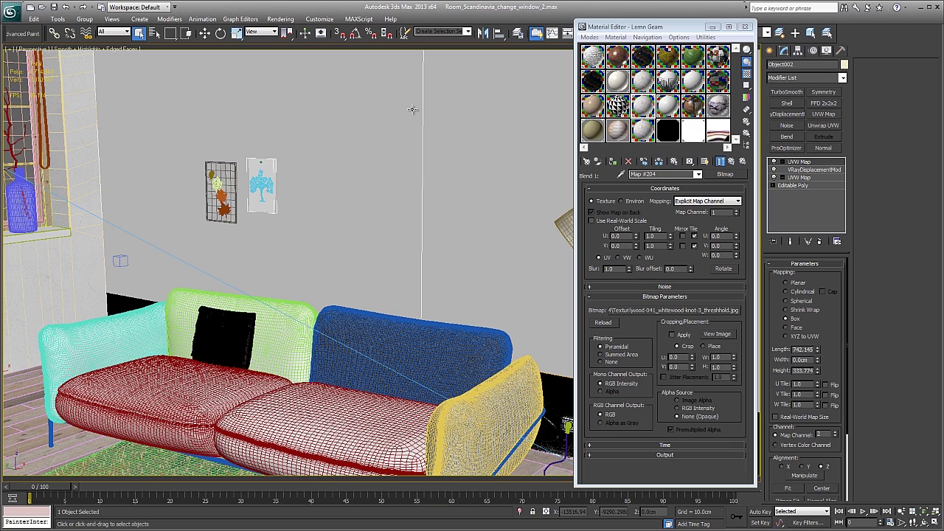
Open the wall's VRayDisplacementMod and scroll through its displacement parameters.
{"action": "left_click", "coordinate": [812, 169]}
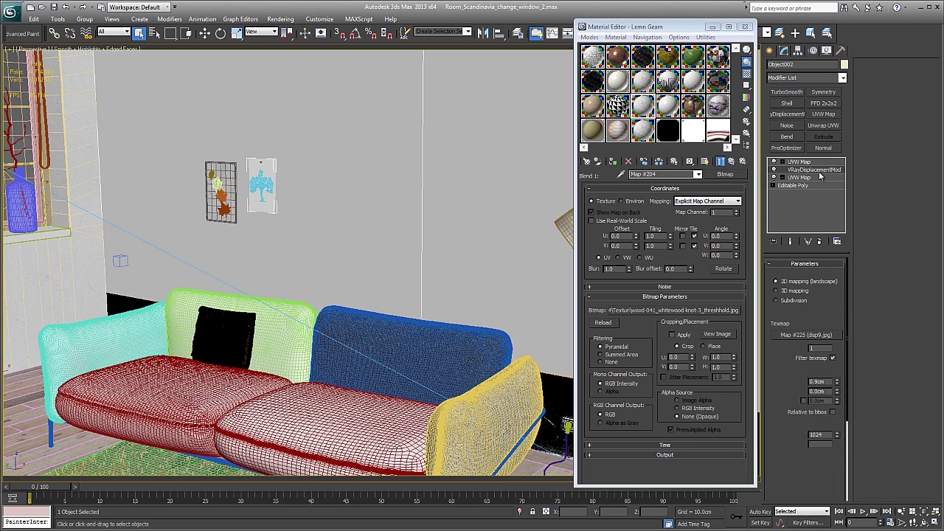
{"action": "scroll", "coordinate": [838, 310], "scroll_direction": "down", "scroll_amount": 1}
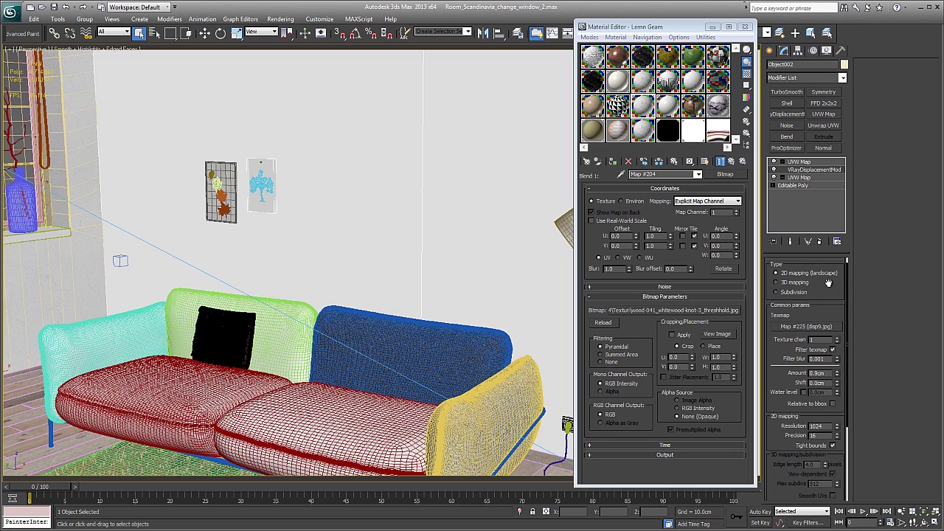
{"action": "scroll", "coordinate": [804, 317], "scroll_direction": "down", "scroll_amount": 5}
{"action": "scroll", "coordinate": [788, 334], "scroll_direction": "down", "scroll_amount": 1}
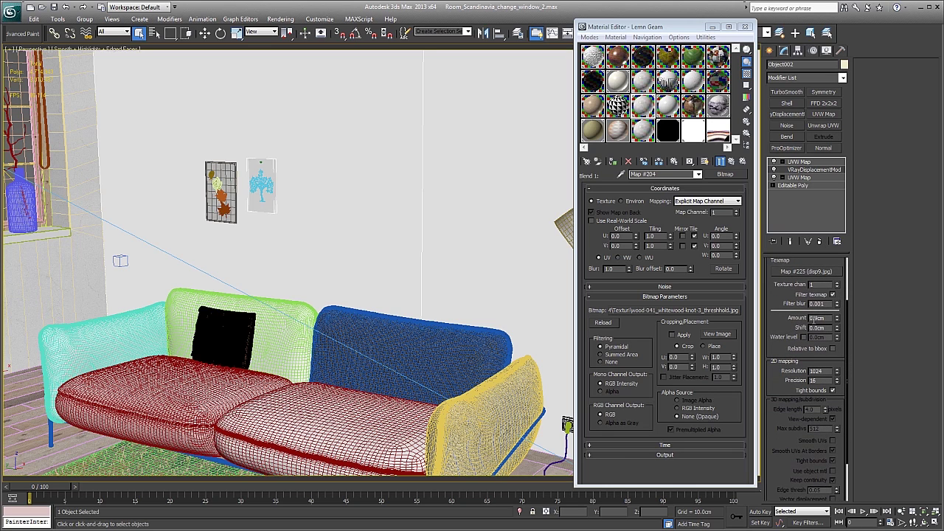
{"action": "scroll", "coordinate": [782, 327], "scroll_direction": "down", "scroll_amount": 5}
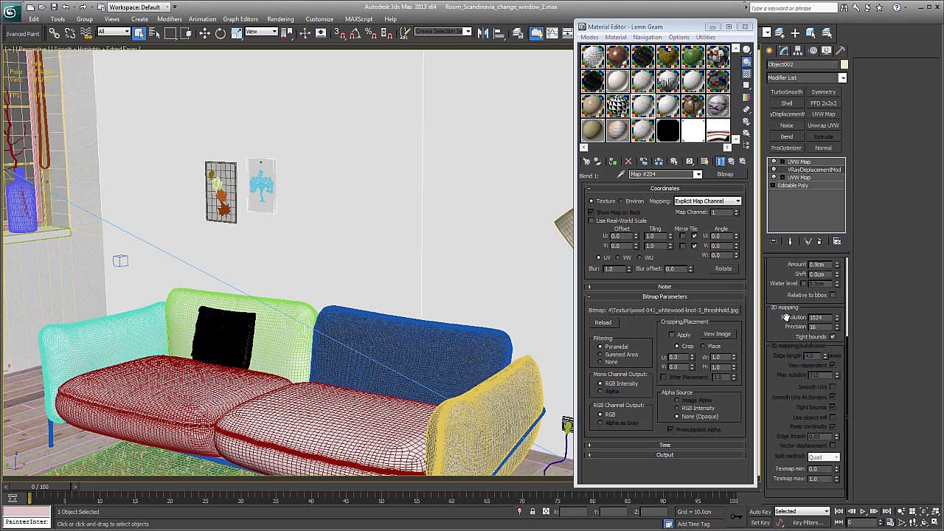
{"action": "scroll", "coordinate": [788, 317], "scroll_direction": "up", "scroll_amount": 1}
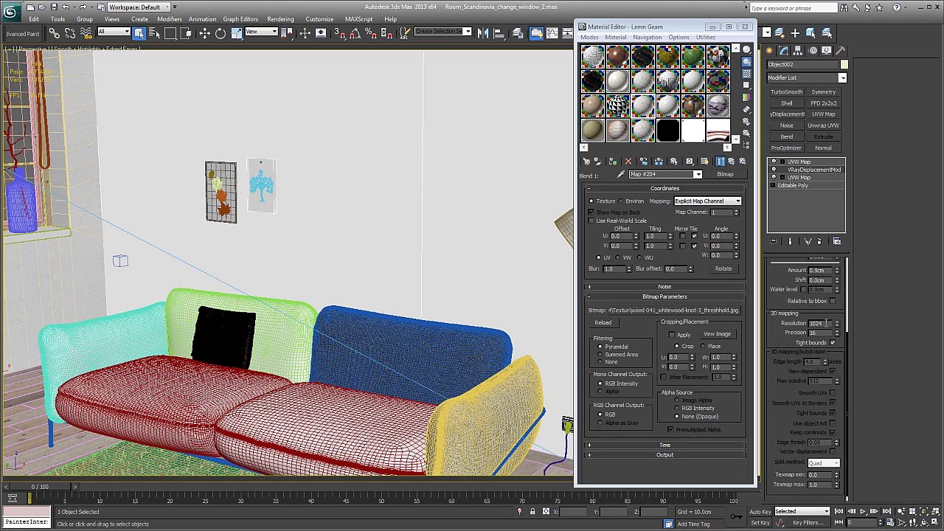
{"action": "left_click", "coordinate": [812, 333]}
{"action": "scroll", "coordinate": [778, 284], "scroll_direction": "up", "scroll_amount": 4}
{"action": "scroll", "coordinate": [831, 298], "scroll_direction": "up", "scroll_amount": 3}
{"action": "scroll", "coordinate": [829, 255], "scroll_direction": "up", "scroll_amount": 3}
Pan around the floor lamp and sofa, then switch the viewport to the 01_persp camera.
{"action": "middle_click_drag", "start_coordinate": [484, 171], "coordinate": [411, 120]}
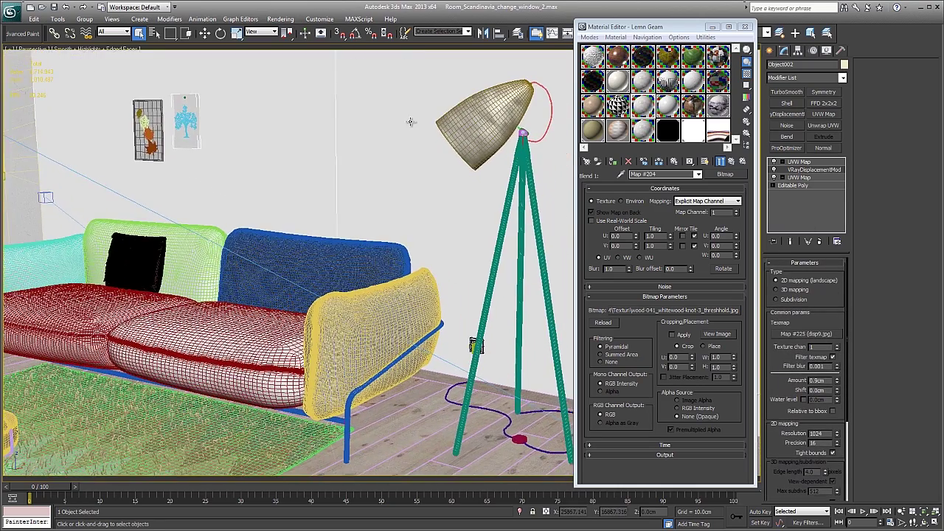
{"action": "middle_click_drag", "start_coordinate": [416, 160], "coordinate": [512, 171]}
{"action": "key", "text": "c"}
{"action": "left_click", "coordinate": [449, 200]}
{"action": "double_click", "coordinate": [449, 202]}
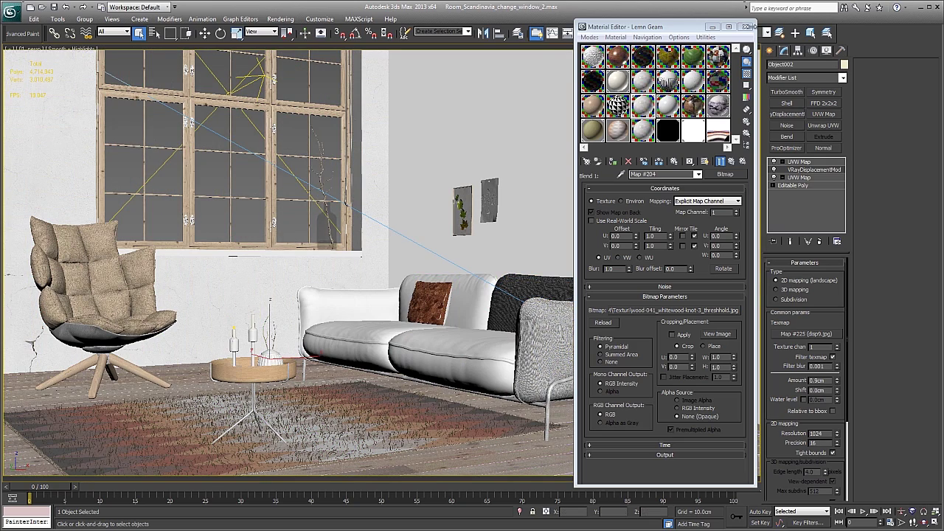
Close the Material Editor and select lamp shade Line004 to show its Cylindrical UVW Map (29.187 × 46.394).
{"action": "left_click", "coordinate": [744, 27]}
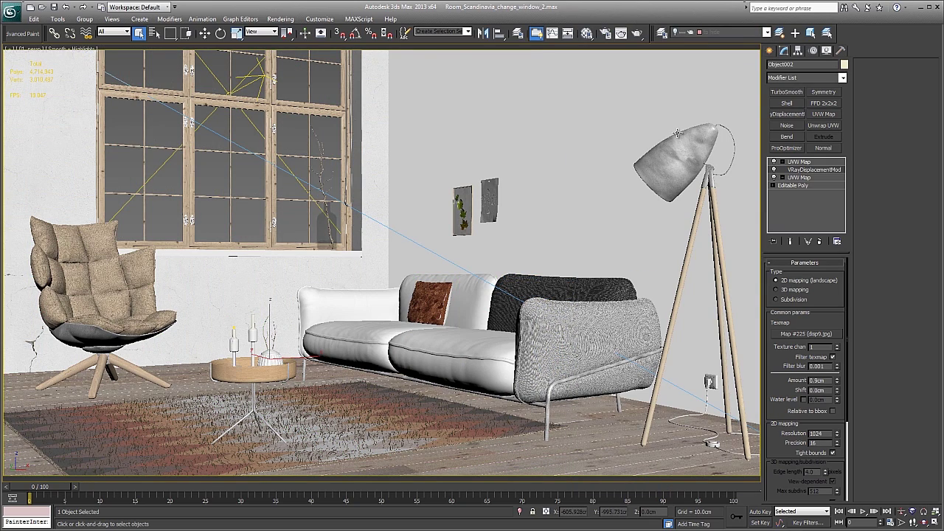
{"action": "key", "text": "F4"}
{"action": "left_click", "coordinate": [187, 74]}
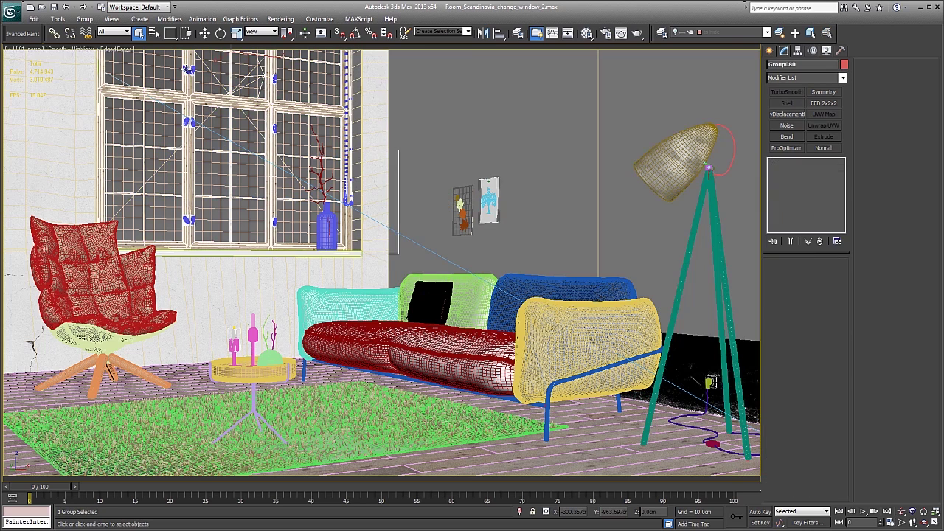
{"action": "key", "text": "F4"}
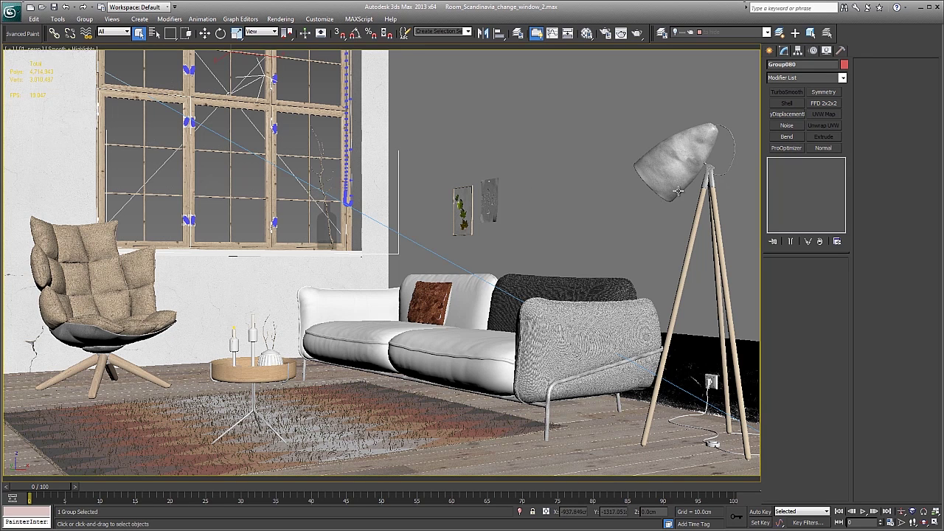
{"action": "left_click", "coordinate": [689, 171]}
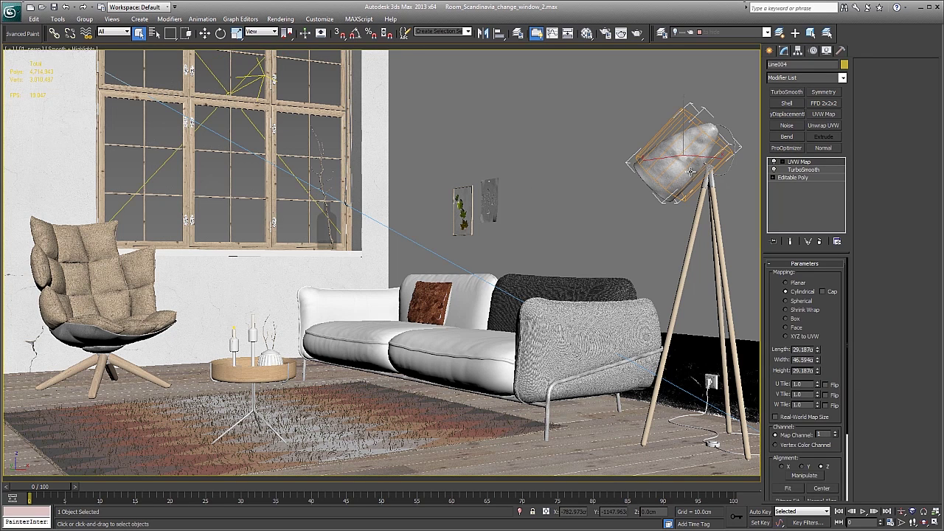